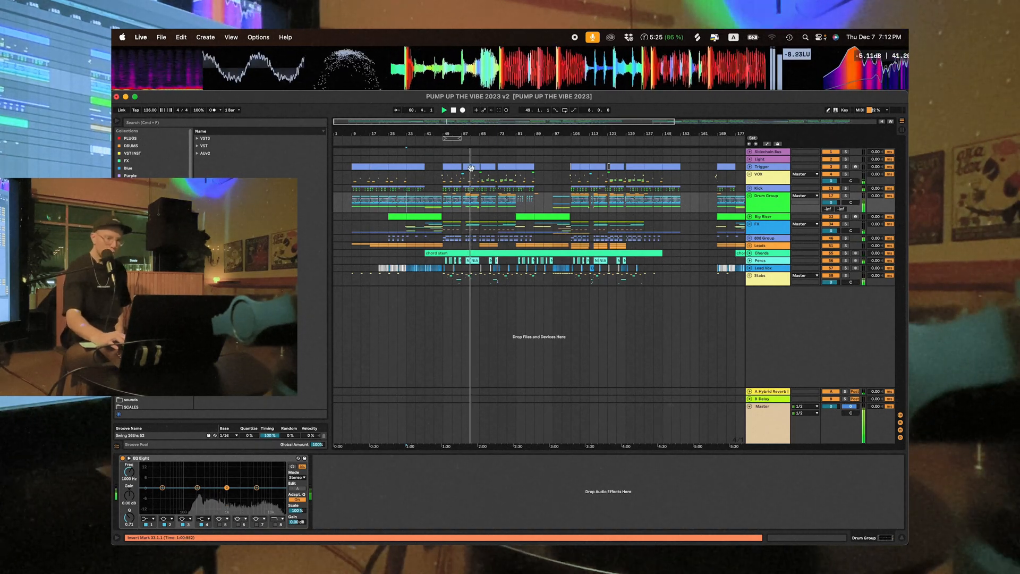
# - Unfold the Drum Group in the arrangement and solo the nested 21 Group
pyautogui.moveTo(450, 136); pyautogui.dragTo(448, 178)
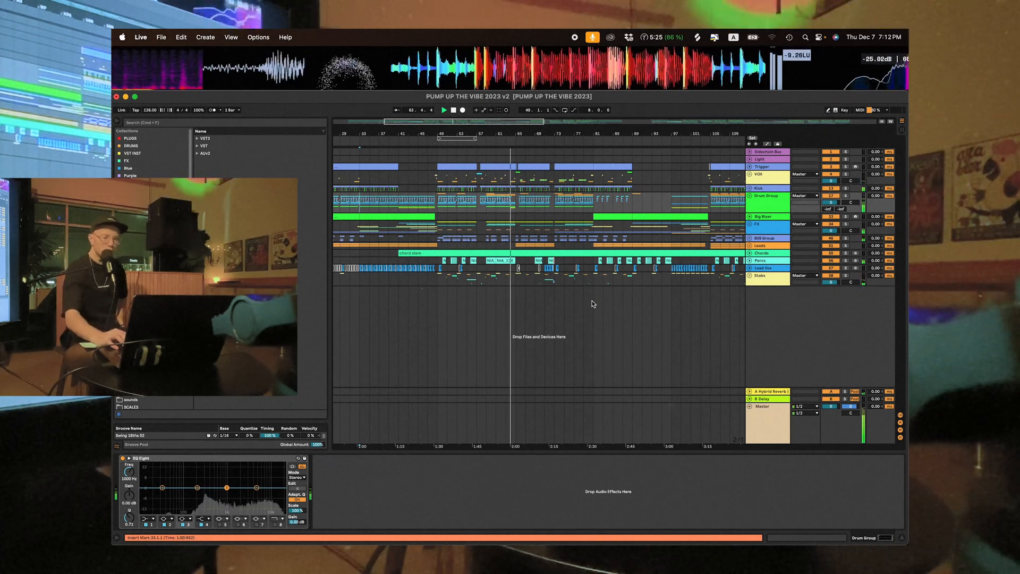
pyautogui.hscroll(-3, 593, 304)
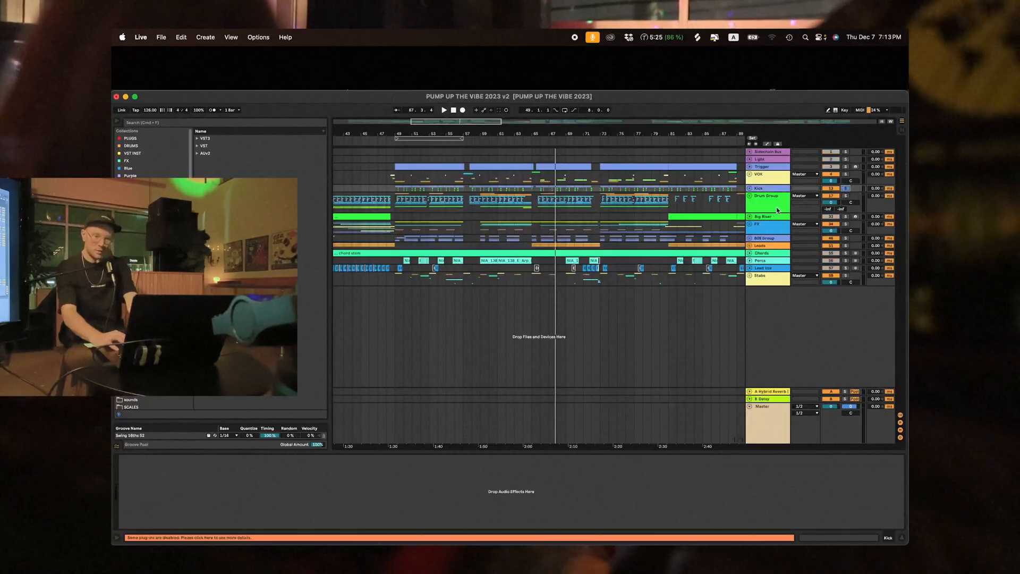
pyautogui.click(750, 196)
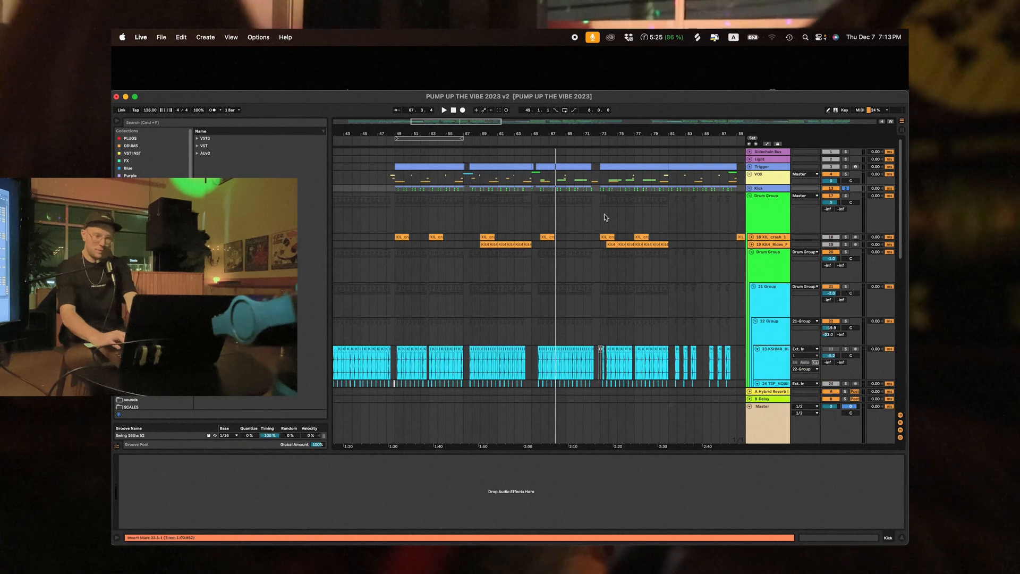
pyautogui.scroll(-3, 540, 218)
pyautogui.click(775, 250)
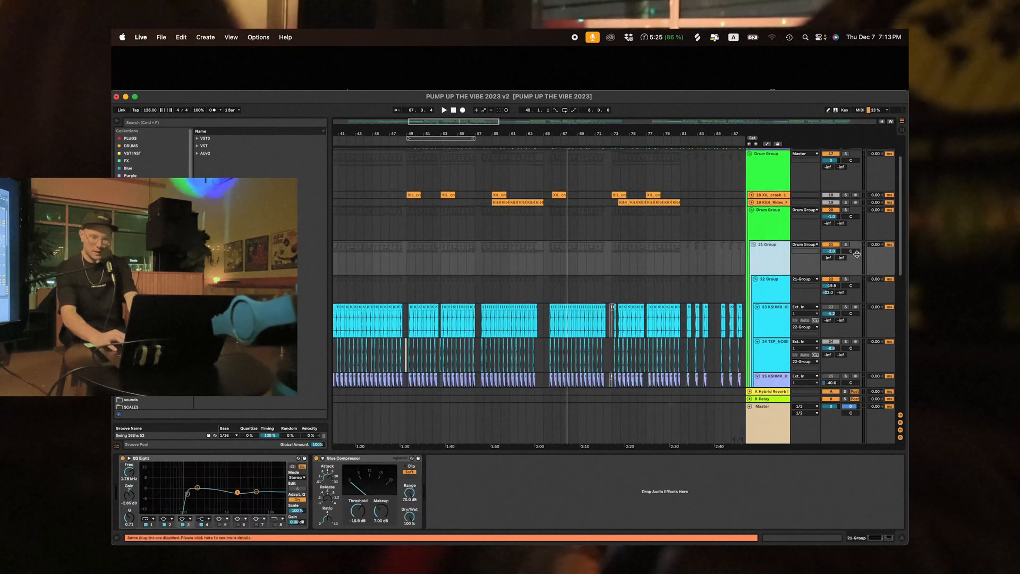
pyautogui.click(845, 245)
pyautogui.scroll(3, 619, 221)
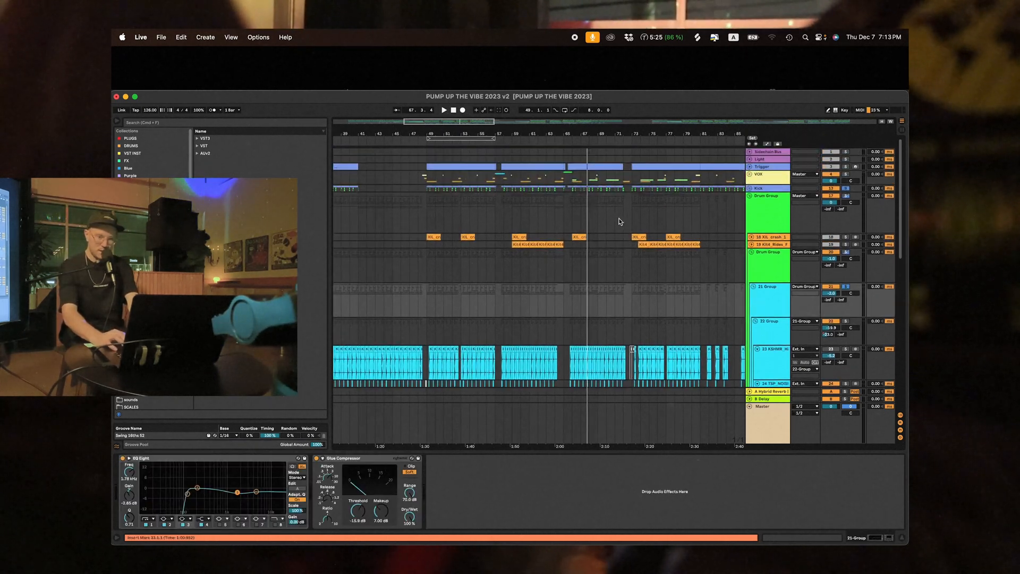
# - Loop the Drum Group section from bar 49 to bar 57 and play it back
pyautogui.moveTo(425, 212); pyautogui.dragTo(496, 215)
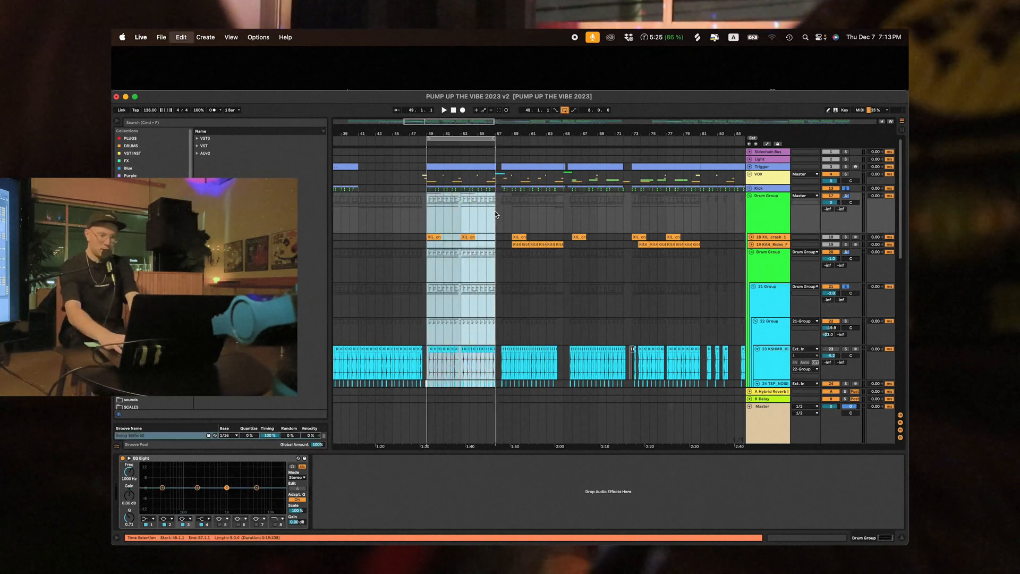
pyautogui.press('super+l')
pyautogui.press('space')
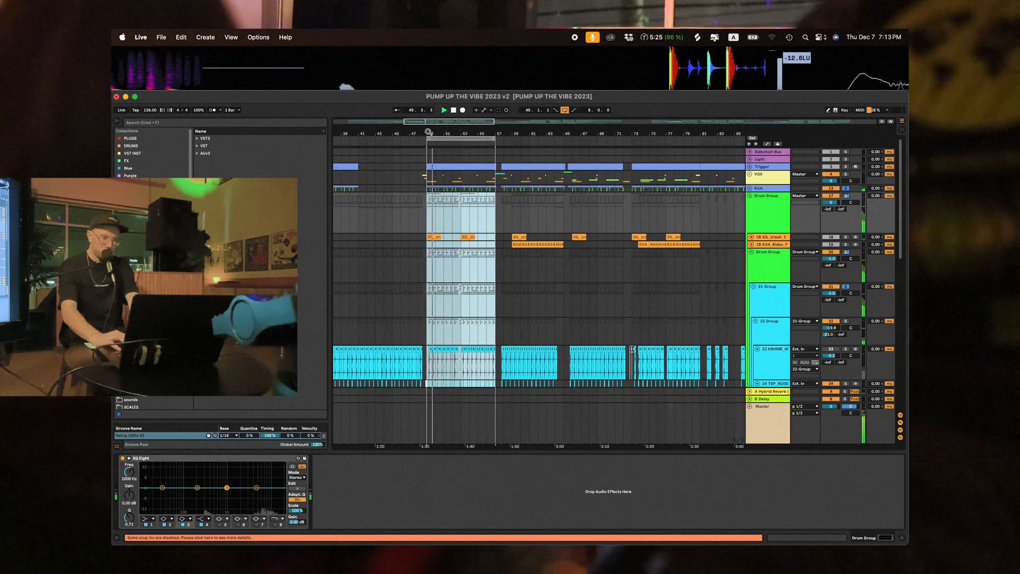
# - Examine the individual snare, clap, break and hi-hat layers inside the Drum Group during playback
pyautogui.press('+')
pyautogui.scroll(-5, 542, 268)
pyautogui.scroll(-8, 541, 268)
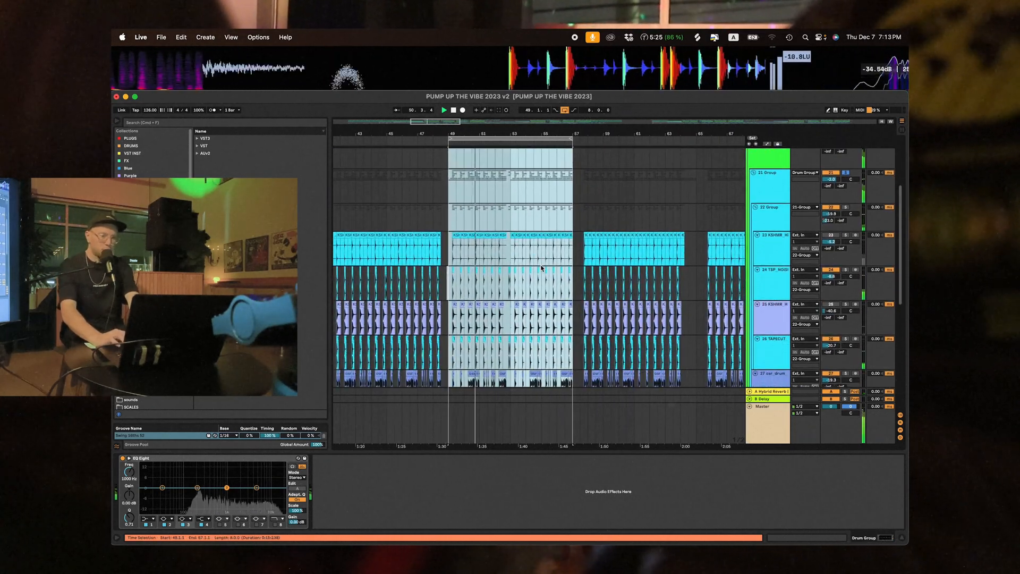
pyautogui.scroll(-2, 542, 267)
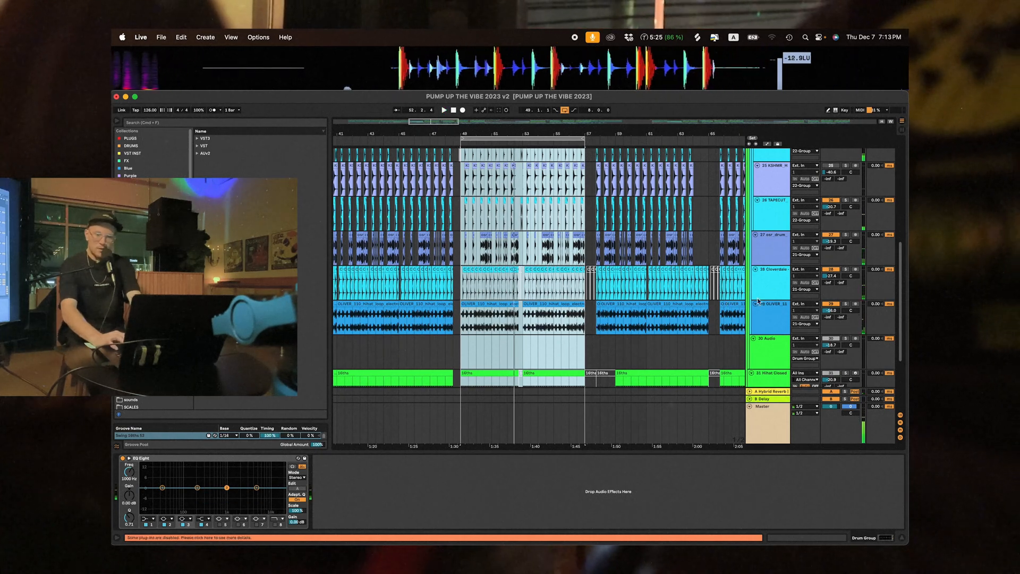
pyautogui.scroll(1, 840, 248)
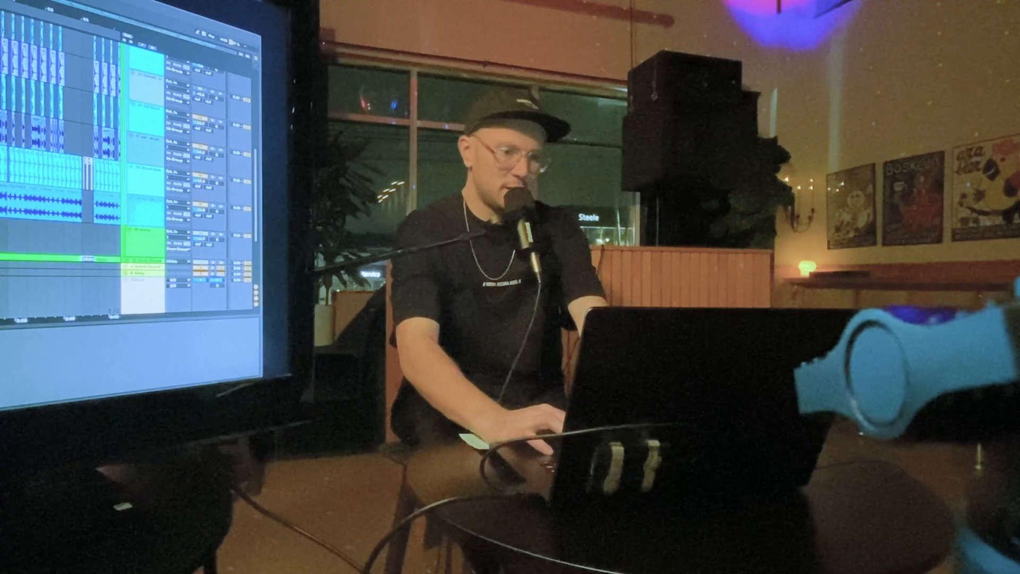
pyautogui.scroll(3, 61, 159)
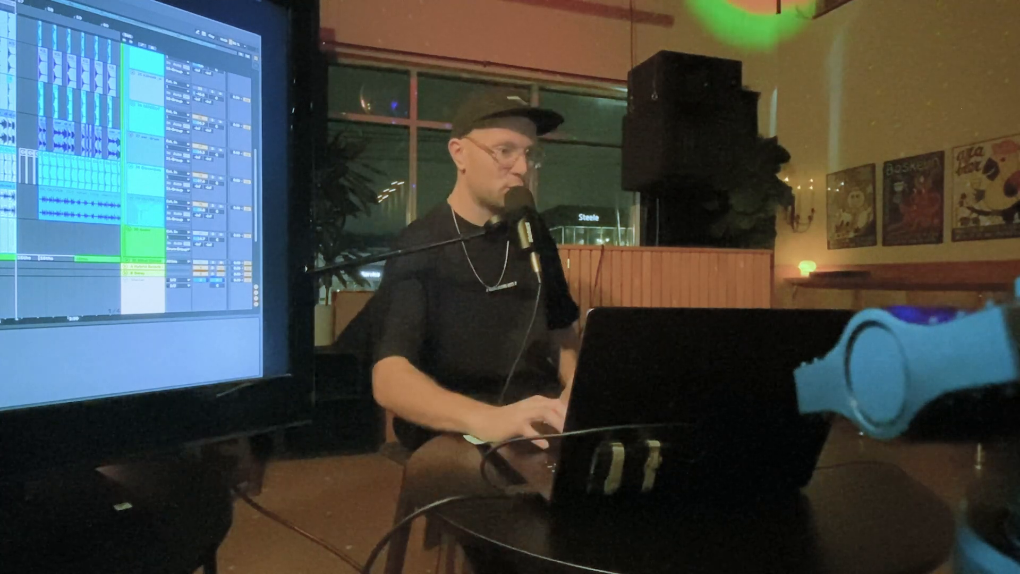
pyautogui.scroll(1, 69, 128)
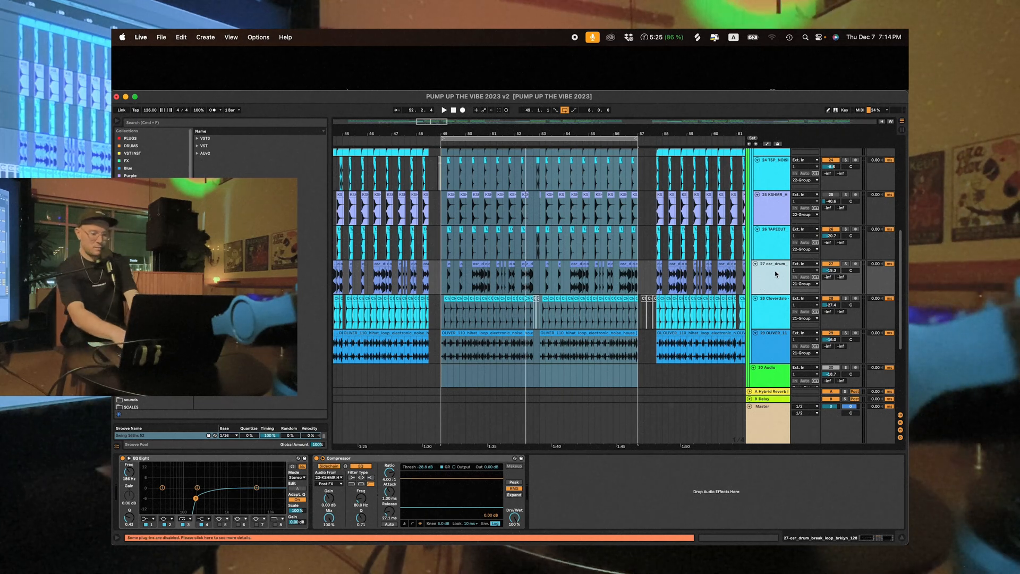
# - Copy the drum break loop as a two-bar clip onto a new audio track below the original and solo that track
pyautogui.press('super+t')
pyautogui.click(448, 264)
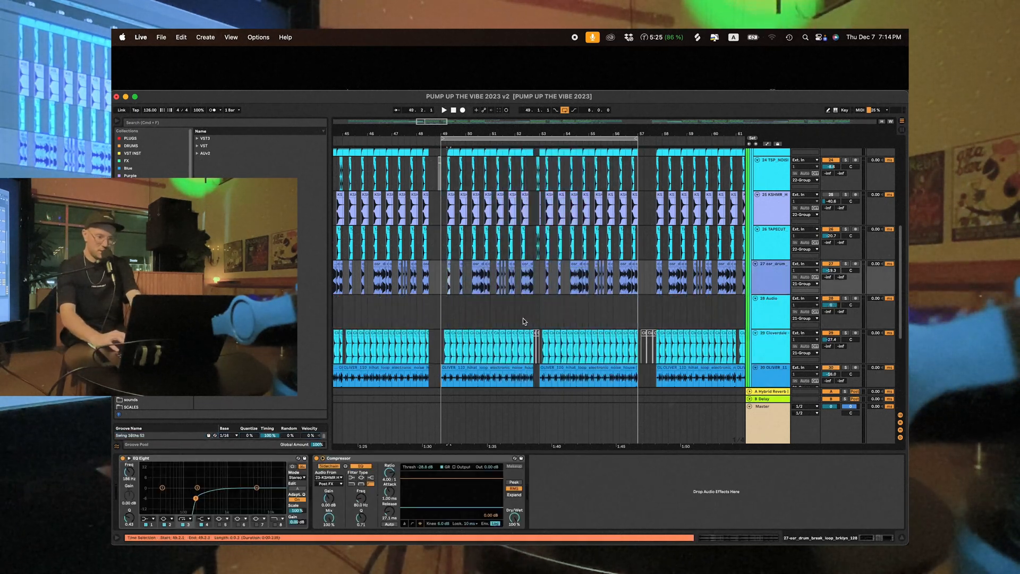
pyautogui.click(528, 306)
pyautogui.press('super+v')
pyautogui.moveTo(527, 299); pyautogui.dragTo(765, 300)
pyautogui.click(845, 298)
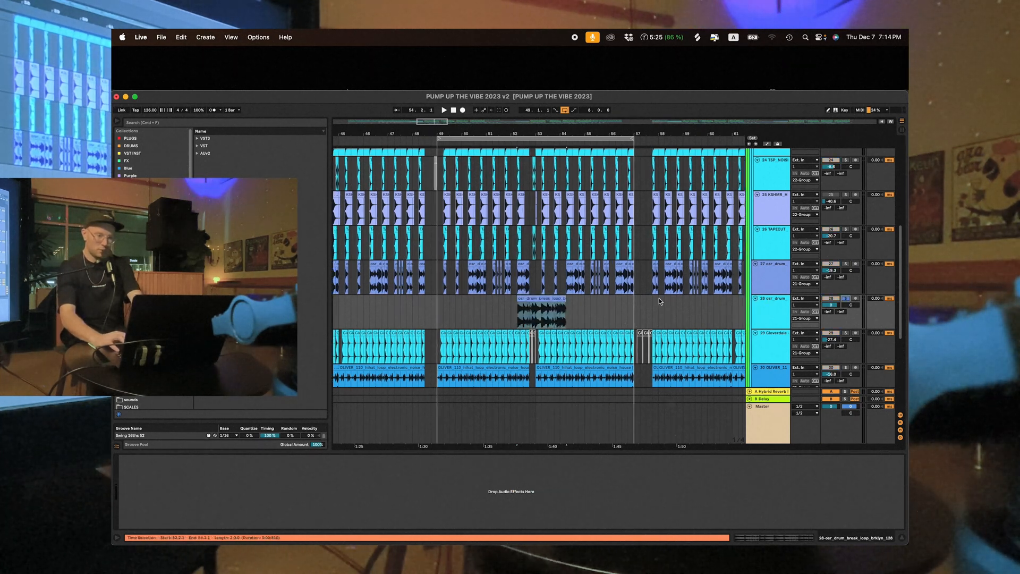
# - Move the copied break loop clip to the start of bar 49 and play it back
pyautogui.moveTo(552, 303); pyautogui.dragTo(472, 302)
pyautogui.press('space')
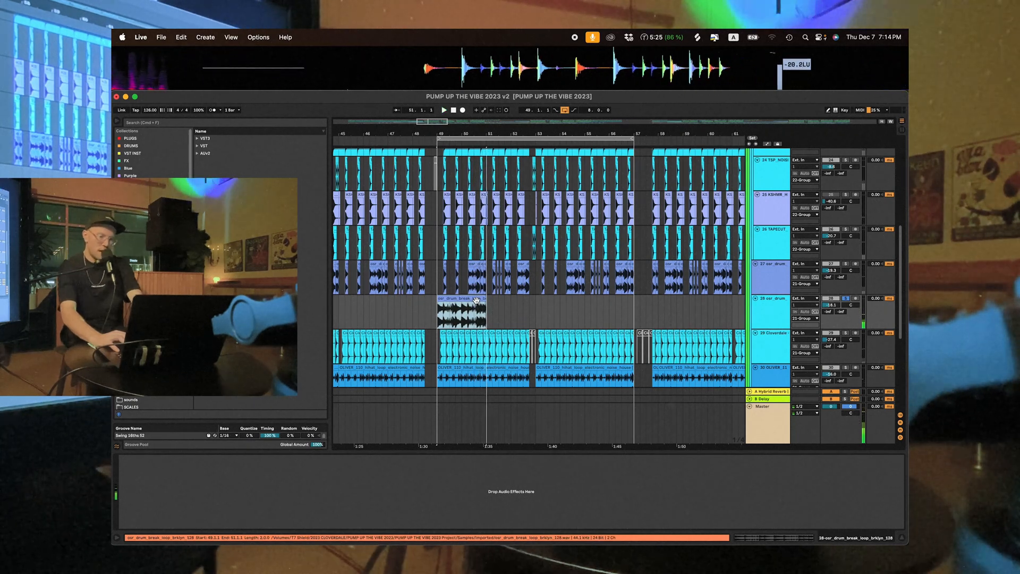
pyautogui.press('+')
pyautogui.press('+')
pyautogui.press('+')
pyautogui.hscroll(2, 562, 234)
pyautogui.scroll(-1, 562, 234)
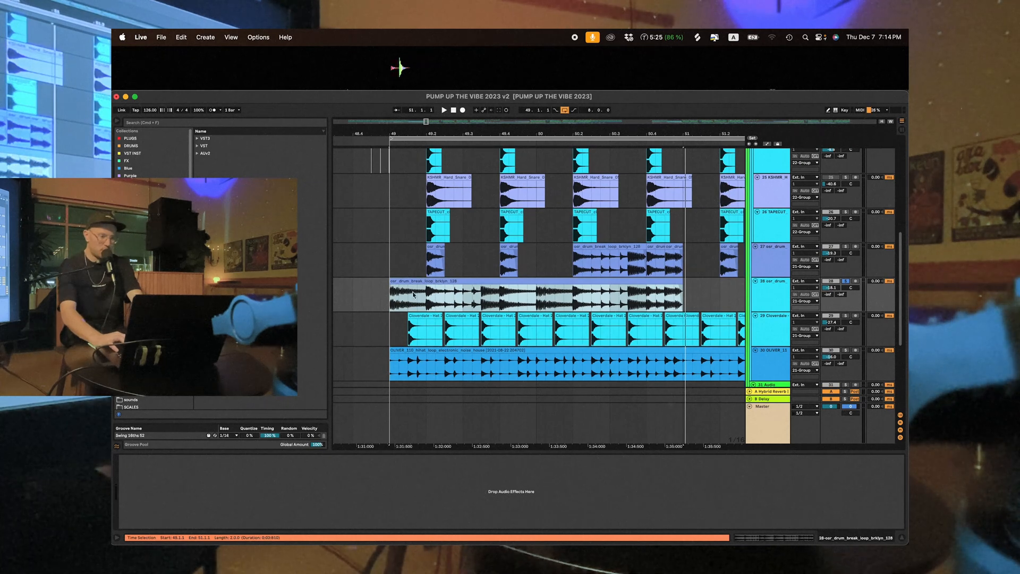
# - Compare the full break loop with the kick, snare, clap and chopped break clips on the surrounding tracks
pyautogui.scroll(2, 400, 301)
pyautogui.hscroll(-1, 400, 302)
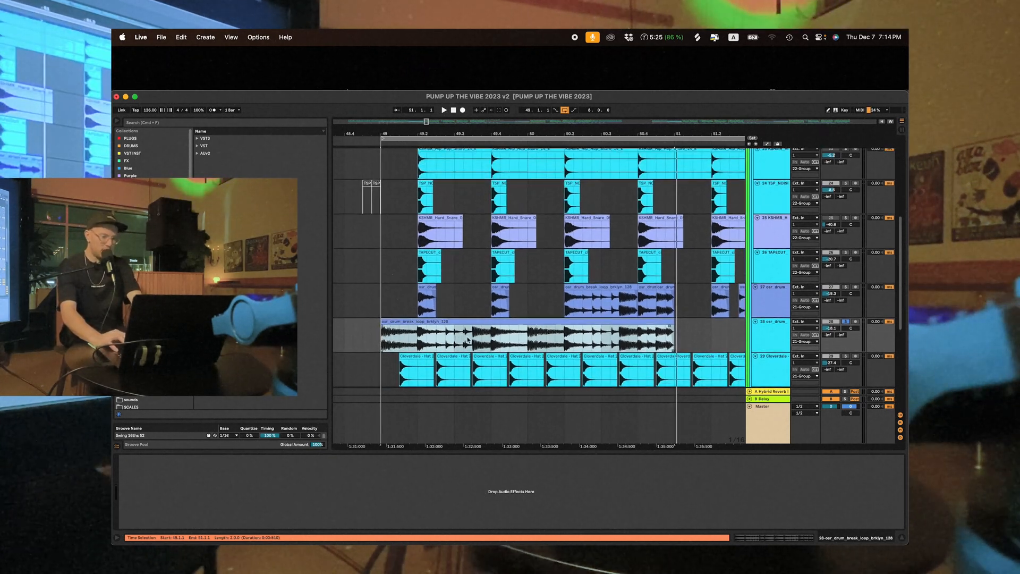
pyautogui.scroll(5, 556, 348)
pyautogui.hscroll(-1, 557, 348)
pyautogui.scroll(3, 557, 348)
pyautogui.hscroll(1, 556, 348)
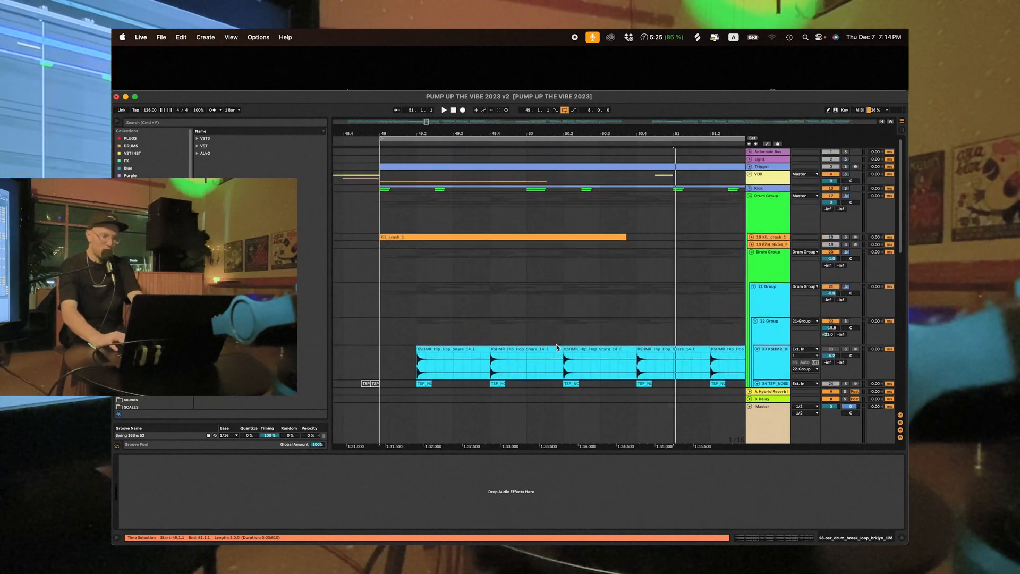
pyautogui.scroll(-10, 424, 185)
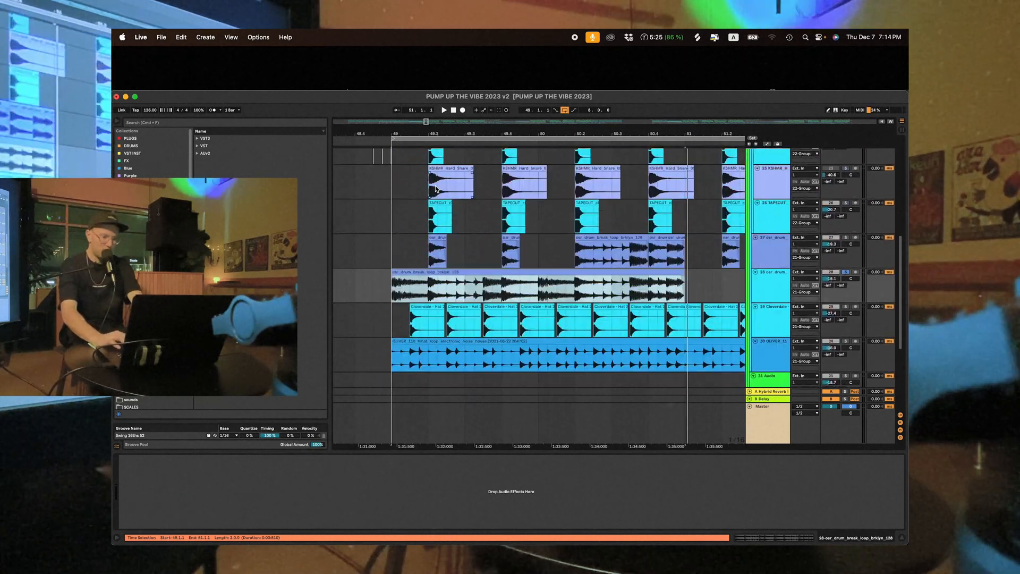
pyautogui.hscroll(-1, 435, 188)
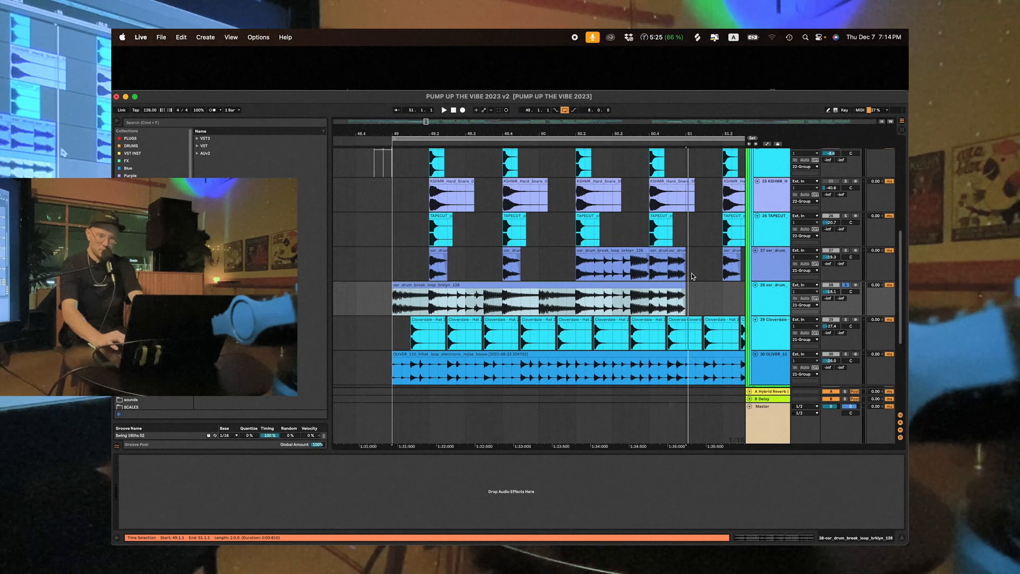
pyautogui.scroll(5, 692, 275)
pyautogui.hscroll(1, 692, 275)
pyautogui.scroll(3, 499, 216)
pyautogui.hscroll(-1, 499, 216)
pyautogui.click(445, 190)
pyautogui.scroll(-10, 453, 190)
pyautogui.hscroll(1, 453, 190)
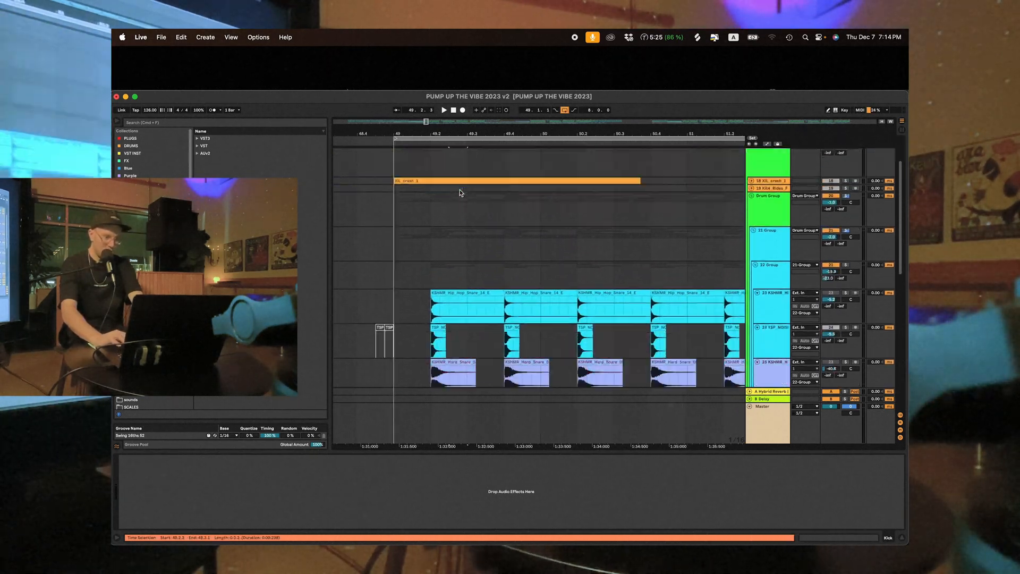
pyautogui.scroll(2, 460, 189)
pyautogui.click(470, 202)
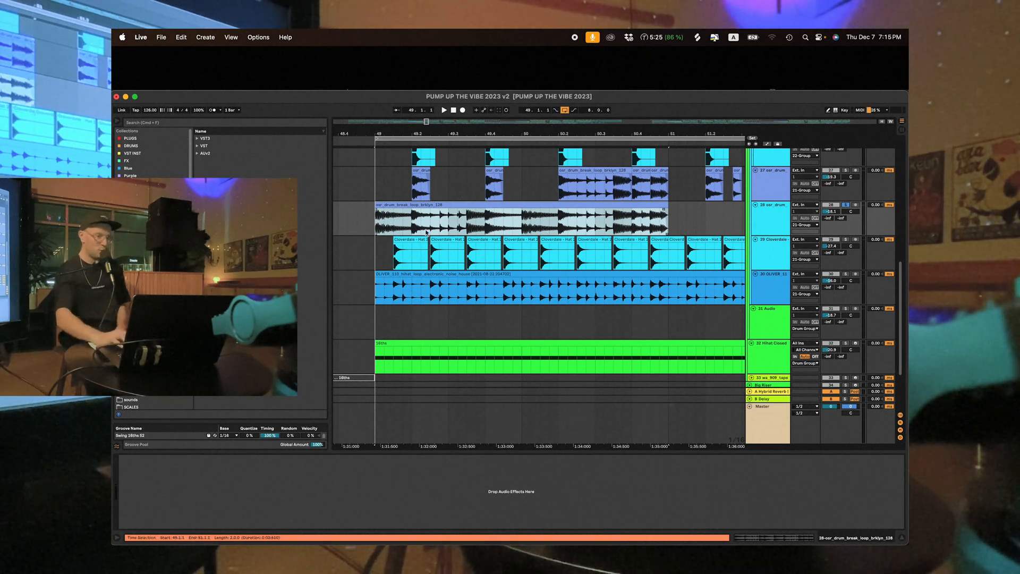
# - Delete the full two-bar break loop clip from the added audio track
pyautogui.scroll(1, 633, 217)
pyautogui.press('Delete')
pyautogui.scroll(3, 524, 244)
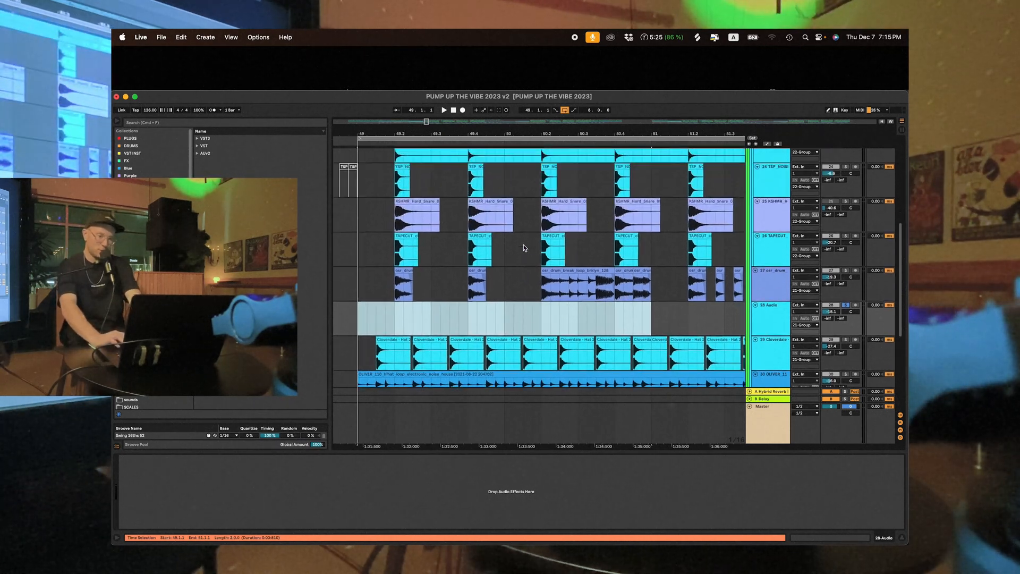
# - Turn off solo on the TAPECUT clap track and select that track
pyautogui.scroll(3, 524, 245)
pyautogui.moveTo(641, 133); pyautogui.dragTo(595, 115)
pyautogui.scroll(-1, 638, 255)
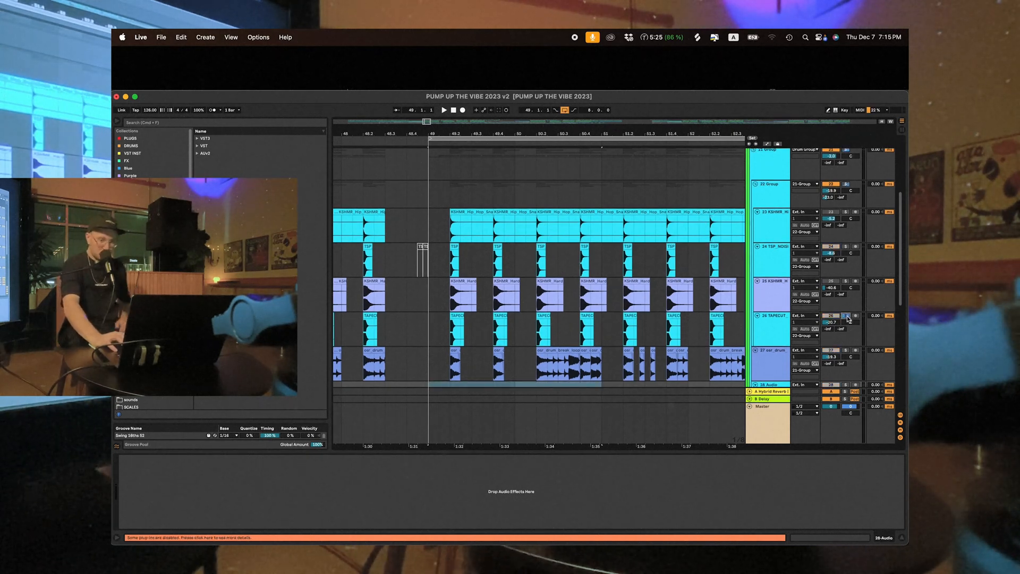
pyautogui.click(847, 316)
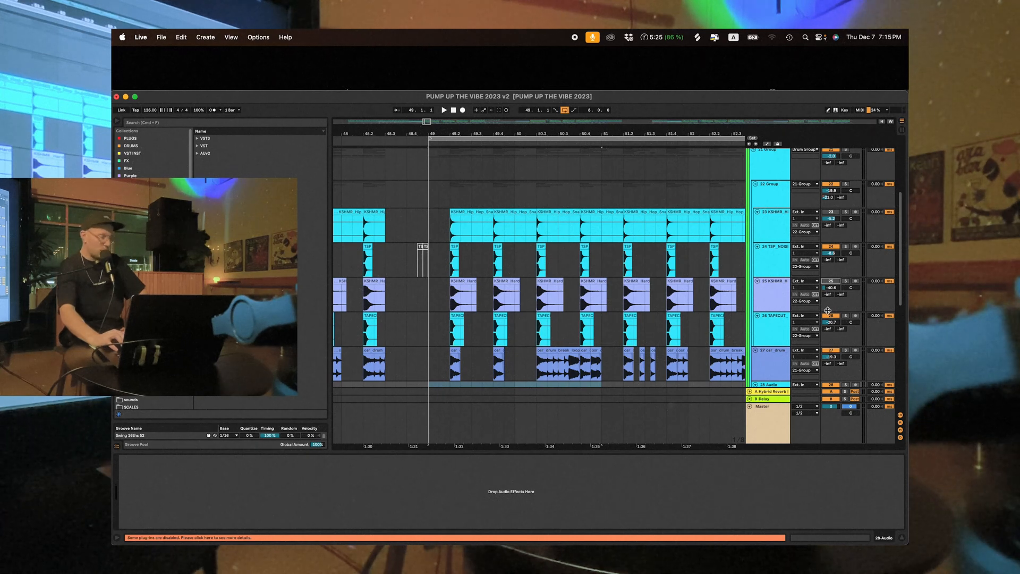
pyautogui.click(777, 330)
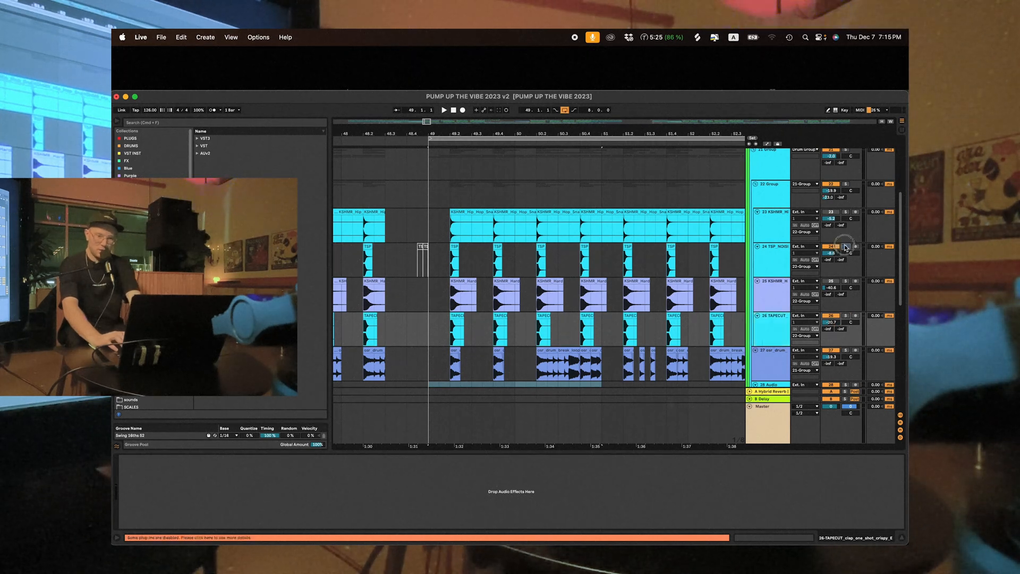
# - Solo the TSP_NOISIA snare track and play it from 49.2.1
pyautogui.click(446, 262)
pyautogui.press('space')
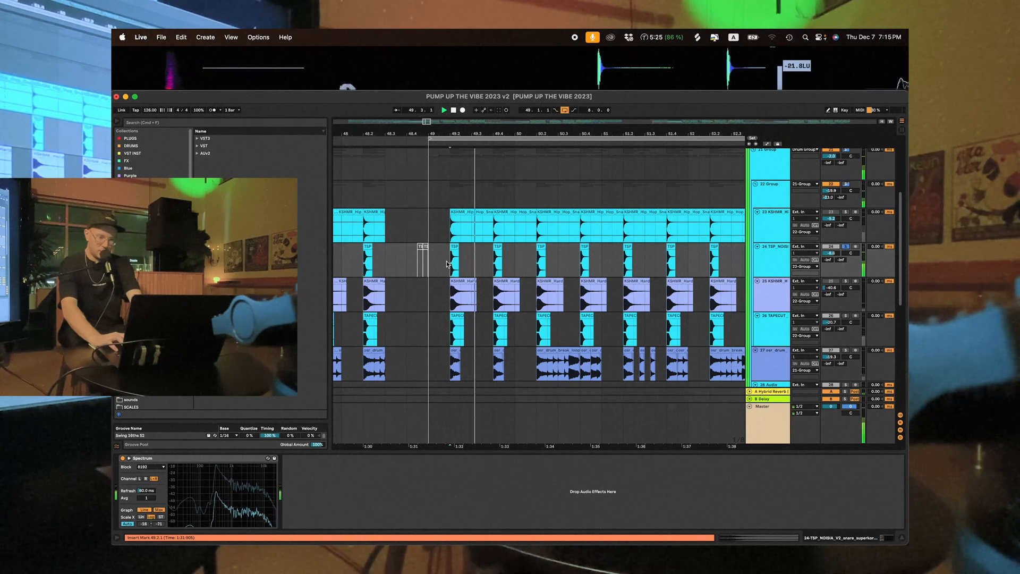
pyautogui.click(762, 268)
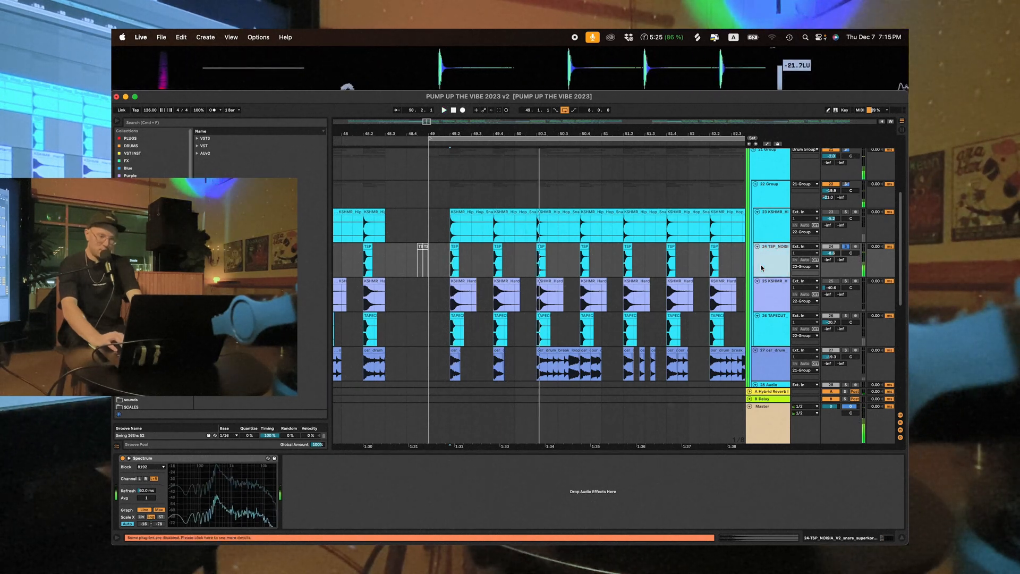
# - Inspect the effect chain on 22 Group and turn off solo on the TSP_NOISIA snare track
pyautogui.scroll(1, 780, 211)
pyautogui.click(780, 212)
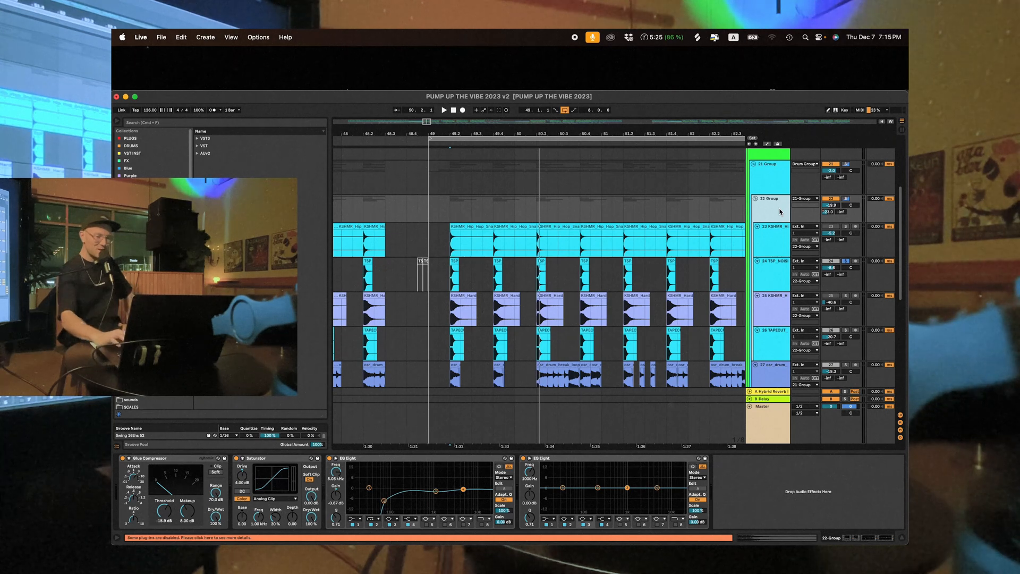
pyautogui.click(774, 268)
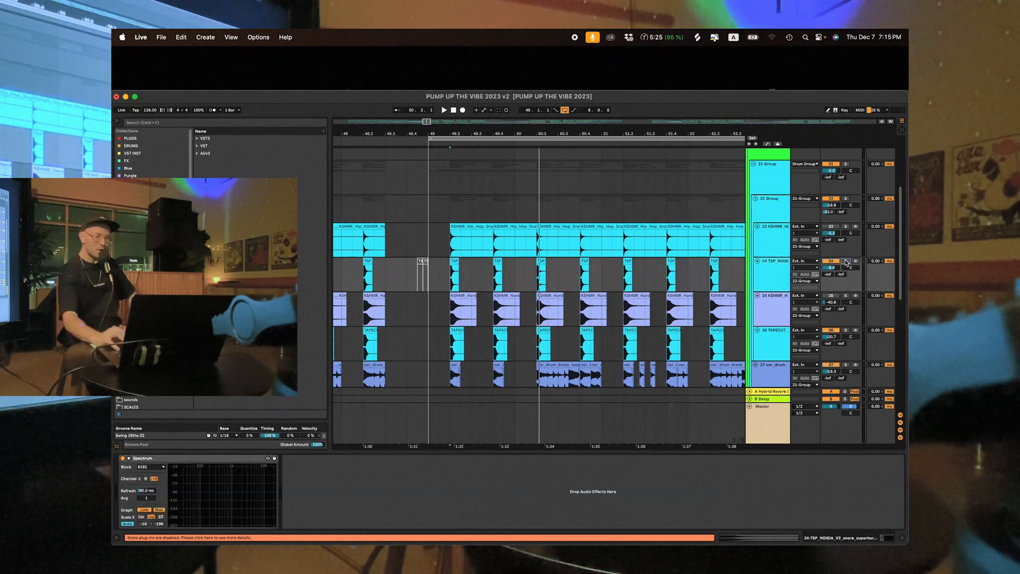
pyautogui.click(846, 262)
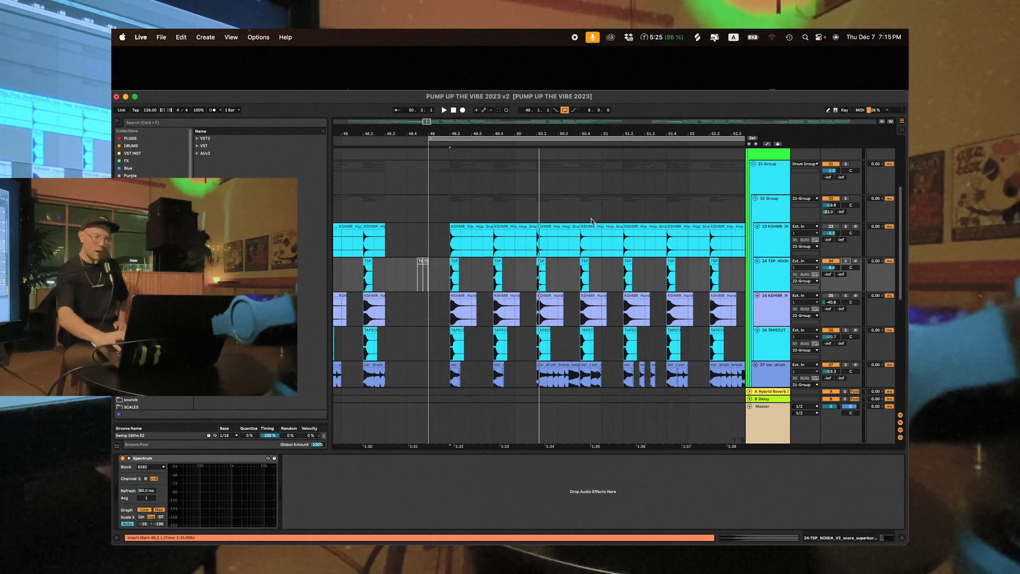
# - Enlarge the TSP_NOISIA snare track and select the opening transient of its clip at 49.2
pyautogui.moveTo(451, 134); pyautogui.dragTo(451, 199)
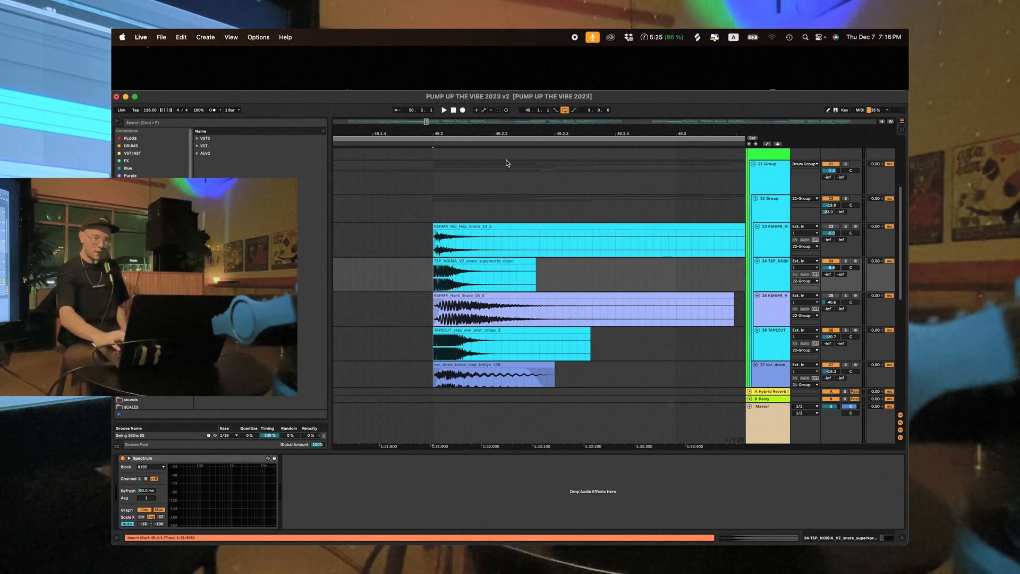
pyautogui.moveTo(433, 132); pyautogui.dragTo(436, 184)
pyautogui.moveTo(779, 291); pyautogui.dragTo(779, 364)
pyautogui.moveTo(465, 132); pyautogui.dragTo(465, 168)
pyautogui.moveTo(360, 343); pyautogui.dragTo(578, 336)
pyautogui.moveTo(567, 132); pyautogui.dragTo(568, 83)
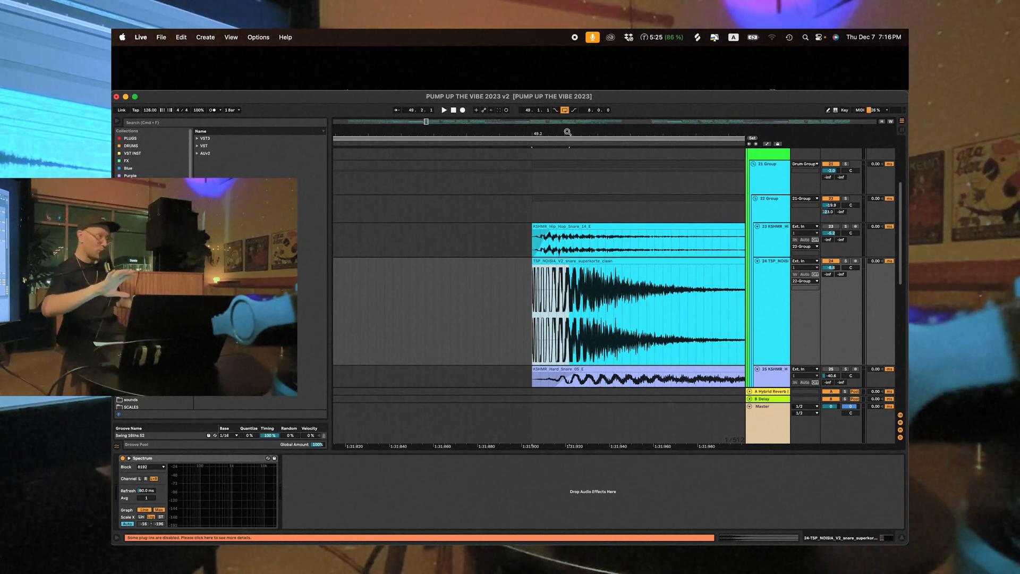
# - Examine the TSP_NOISIA snare's transient against the KSHMR snare layers above and below it
pyautogui.click(715, 182)
pyautogui.click(791, 313)
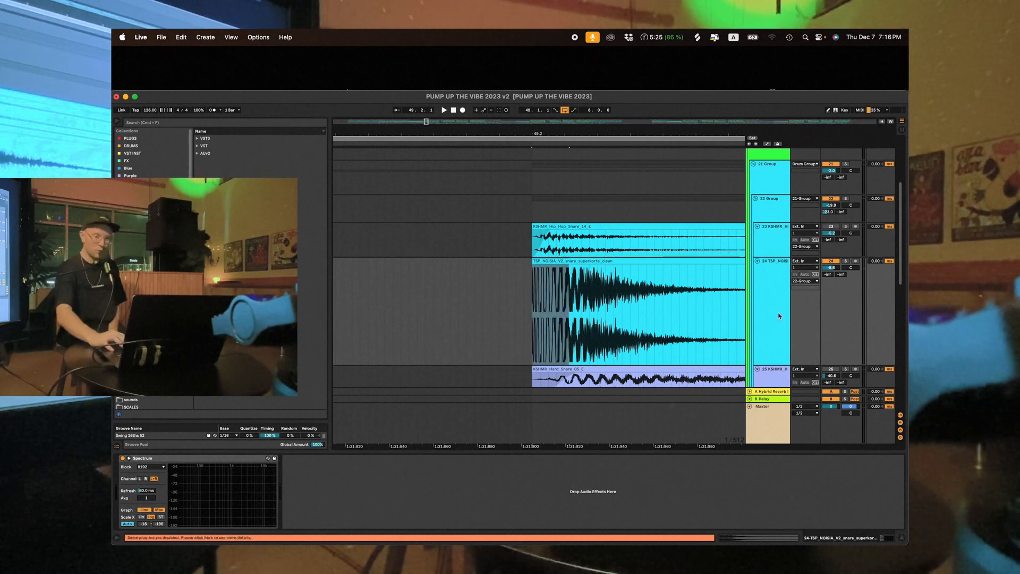
pyautogui.click(779, 314)
pyautogui.hscroll(2, 686, 225)
pyautogui.scroll(-1, 687, 234)
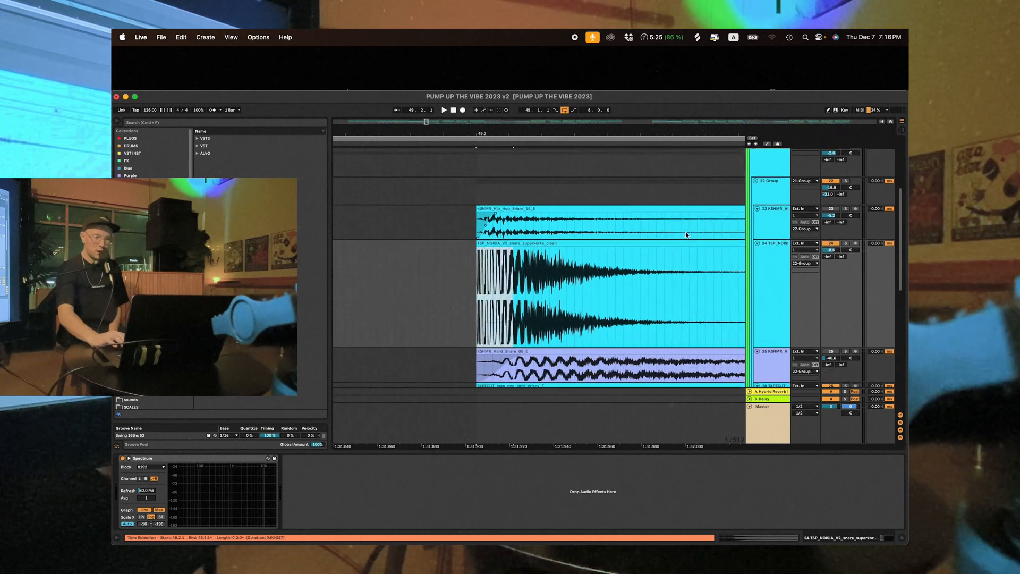
# - Shrink the enlarged TSP_NOISIA snare track back to the height of the neighbouring snare layers
pyautogui.hscroll(1, 686, 233)
pyautogui.scroll(-1, 686, 234)
pyautogui.moveTo(651, 131); pyautogui.dragTo(652, 115)
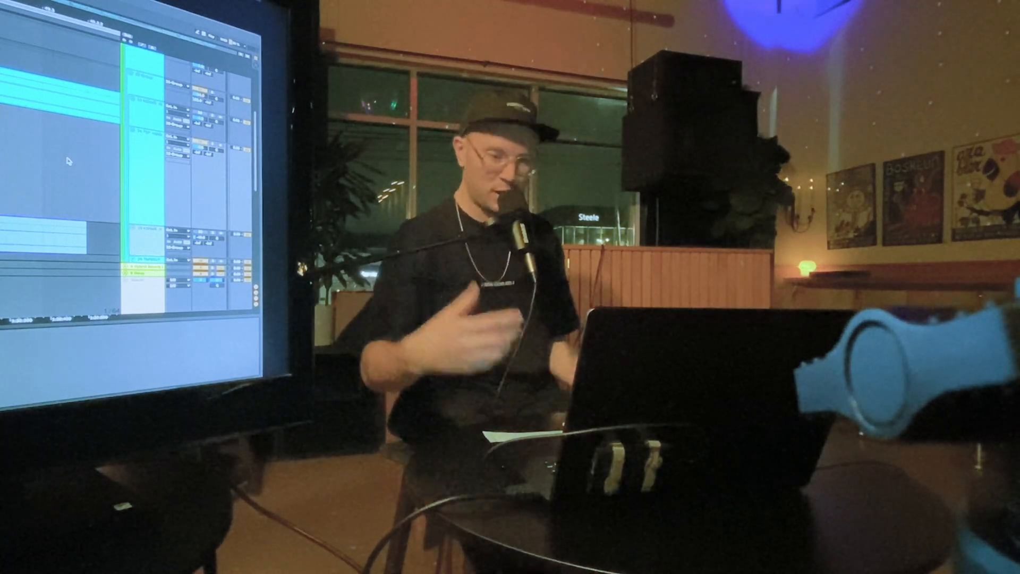
pyautogui.hscroll(2, 69, 161)
pyautogui.scroll(1, 69, 161)
pyautogui.click(145, 183)
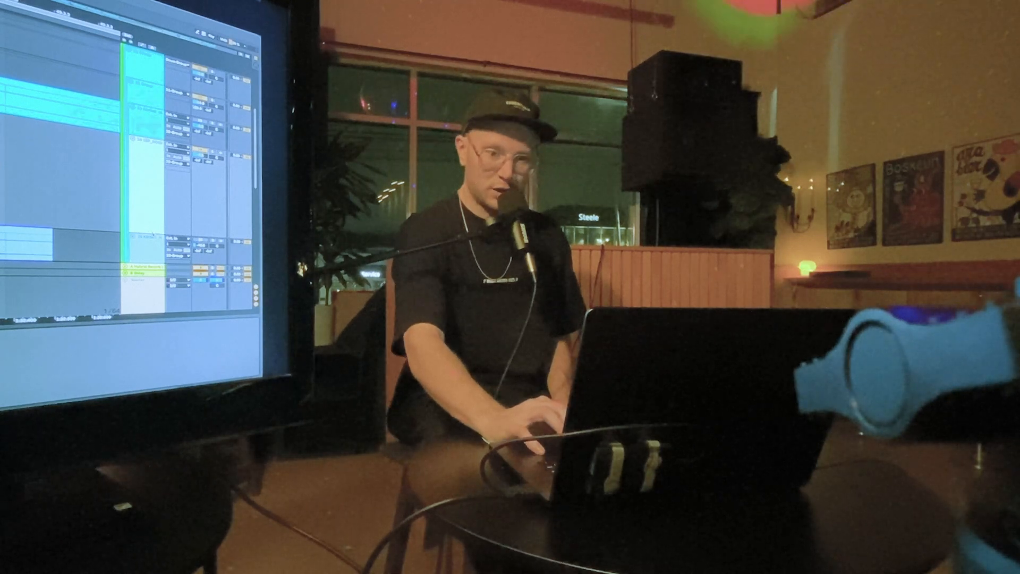
pyautogui.moveTo(145, 233); pyautogui.dragTo(153, 168)
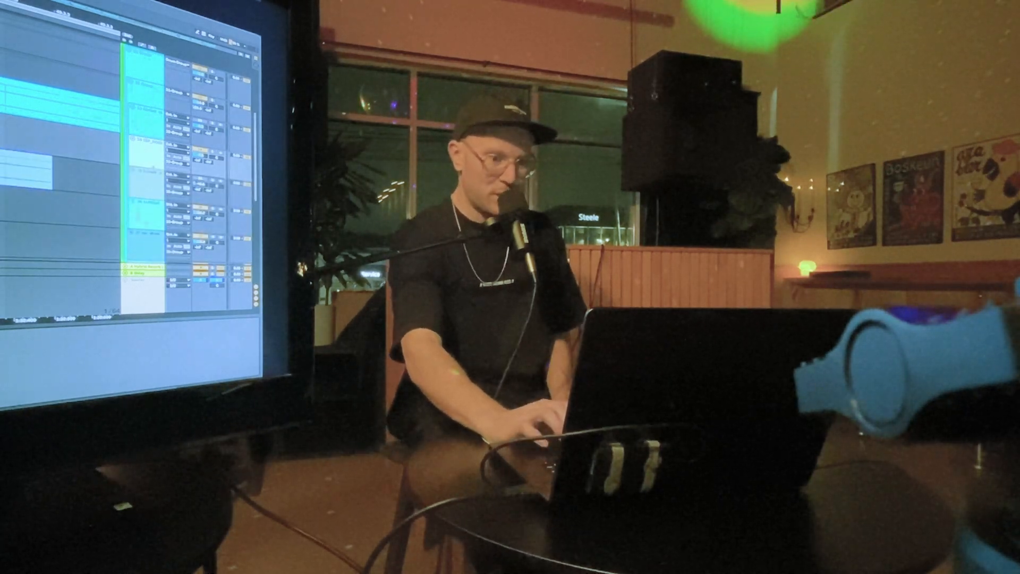
pyautogui.click(101, 167)
pyautogui.scroll(2, 101, 166)
pyautogui.hscroll(2, 101, 167)
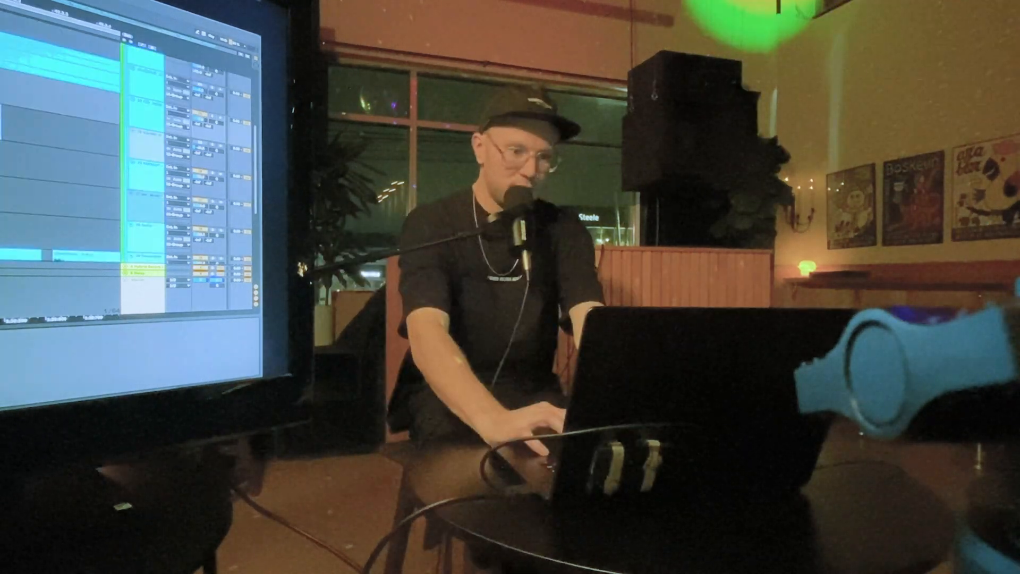
pyautogui.scroll(5, 60, 159)
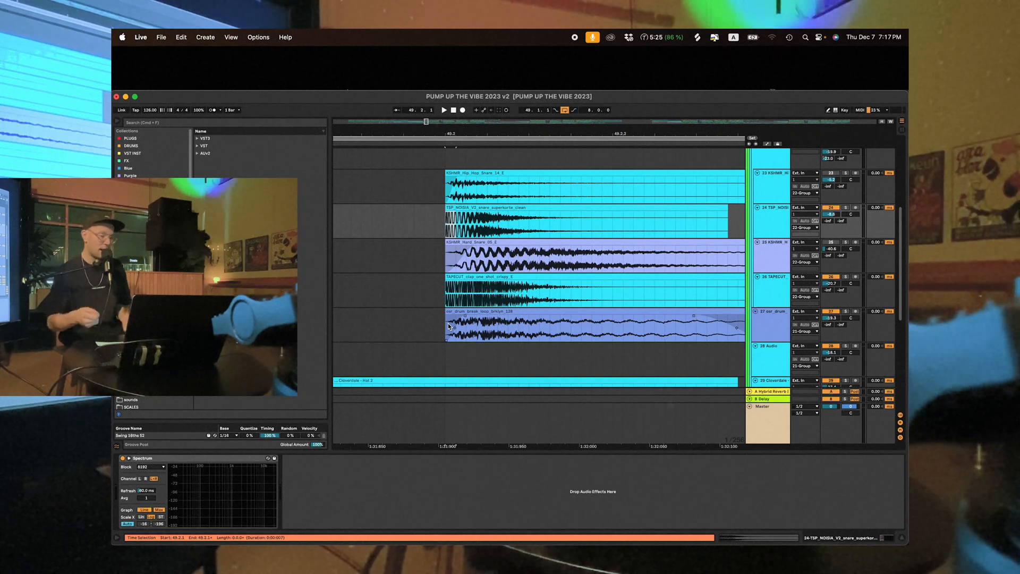
# - Solo the TSP_NOISIA snare track, play it from just before 49.2 and select its opening transient
pyautogui.click(846, 208)
pyautogui.click(417, 214)
pyautogui.press('space')
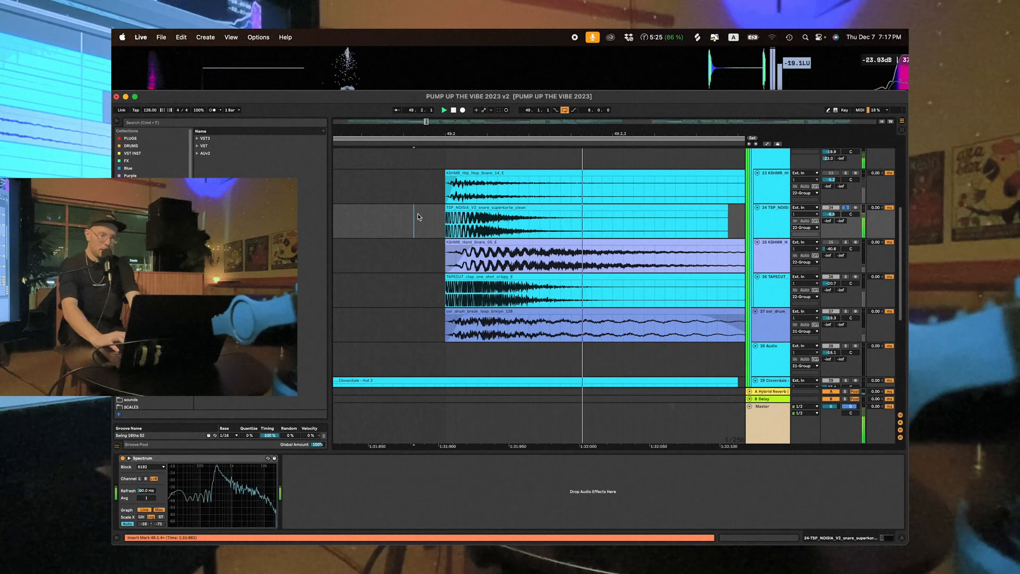
pyautogui.scroll(5, 446, 224)
pyautogui.moveTo(446, 223); pyautogui.dragTo(488, 226)
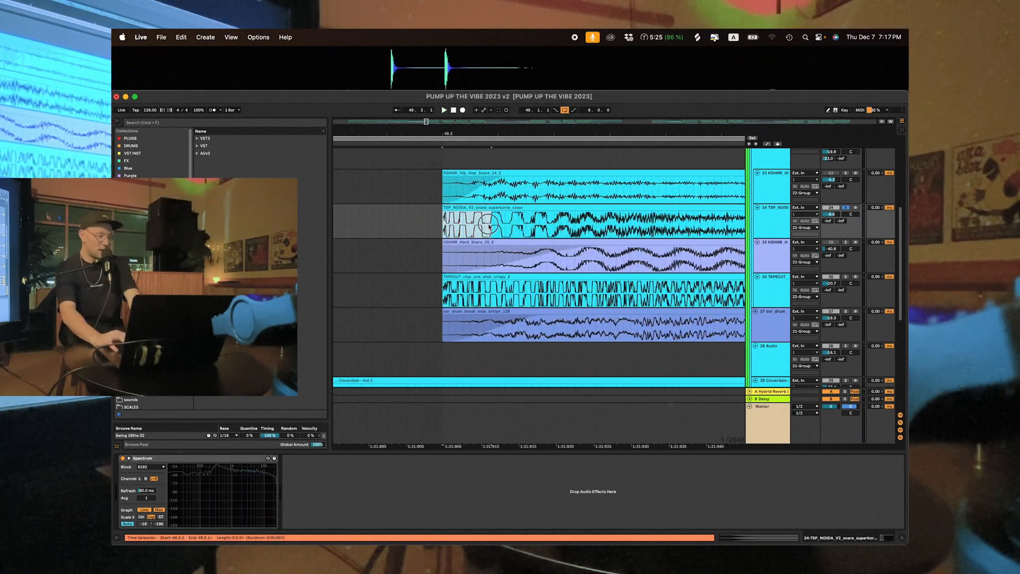
# - Solo the break loop track instead of the TSP_NOISIA snare and play it from just before 49.2
pyautogui.click(436, 230)
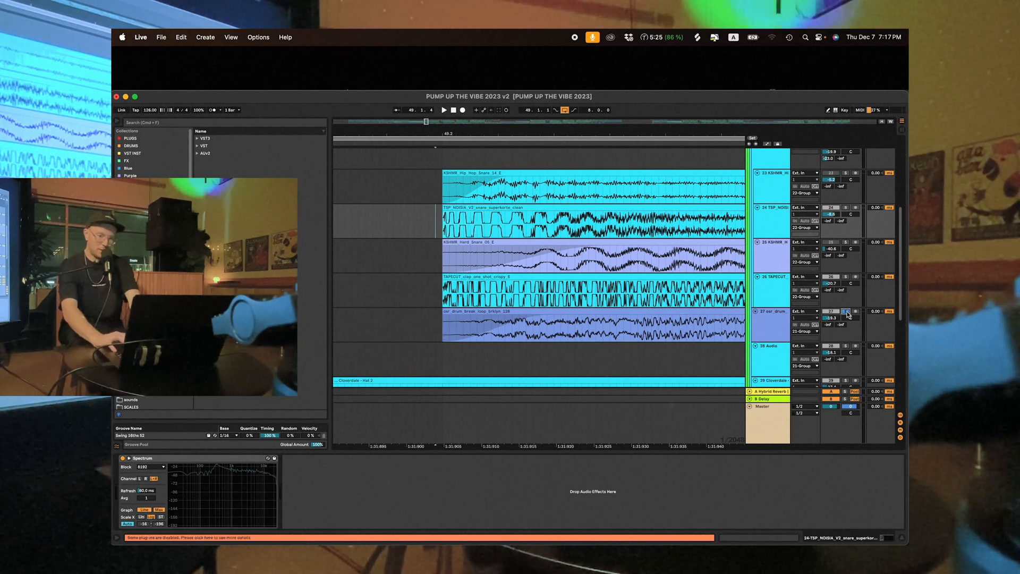
pyautogui.click(433, 321)
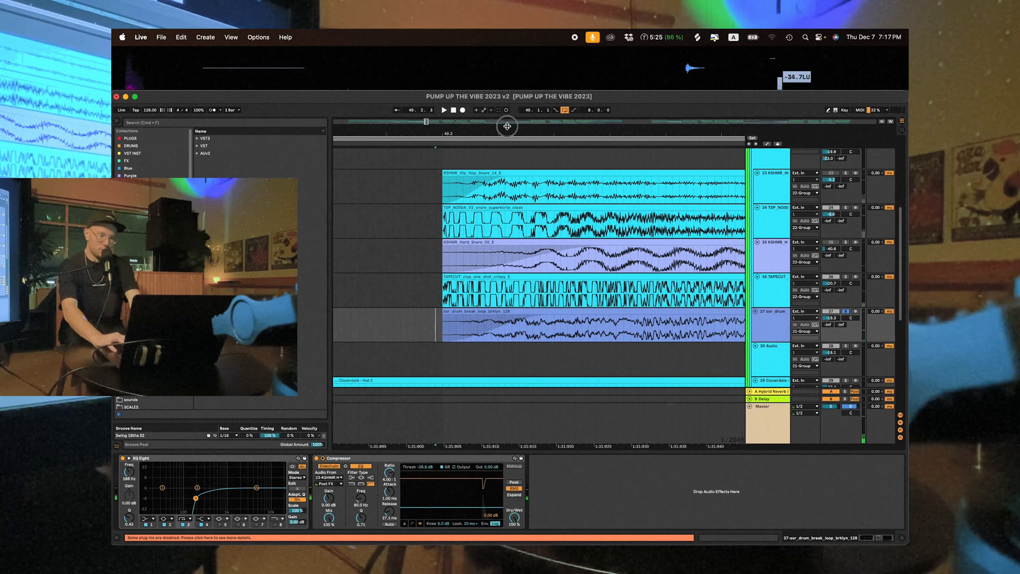
pyautogui.moveTo(510, 127); pyautogui.dragTo(509, 80)
pyautogui.press('space')
pyautogui.press('space')
pyautogui.moveTo(509, 127); pyautogui.dragTo(510, 165)
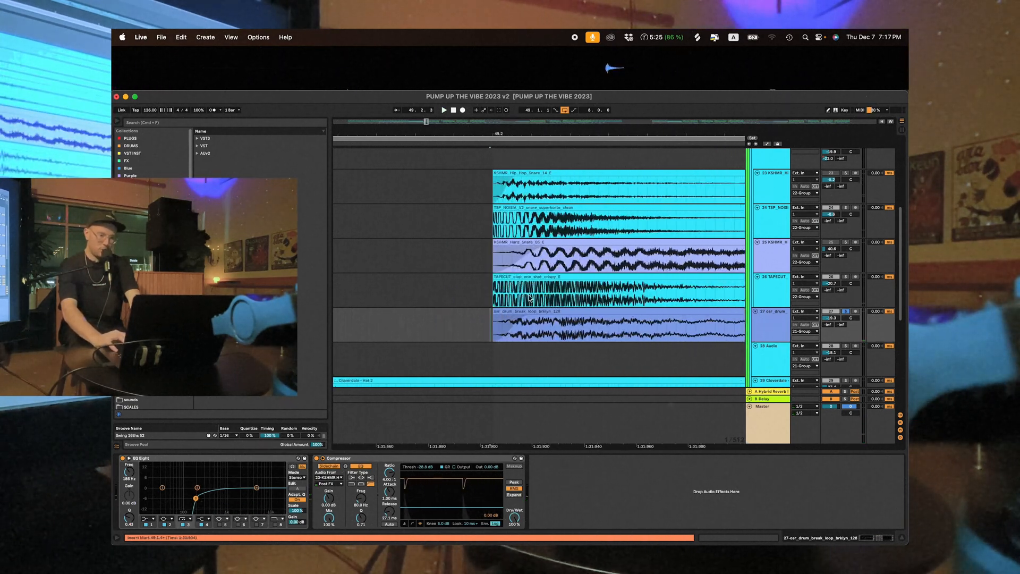
# - Try the break loop clip at 49.2 without its fade-in, play the hit, and restore the fade-in
pyautogui.moveTo(529, 319); pyautogui.dragTo(481, 319)
pyautogui.click(482, 319)
pyautogui.press('space')
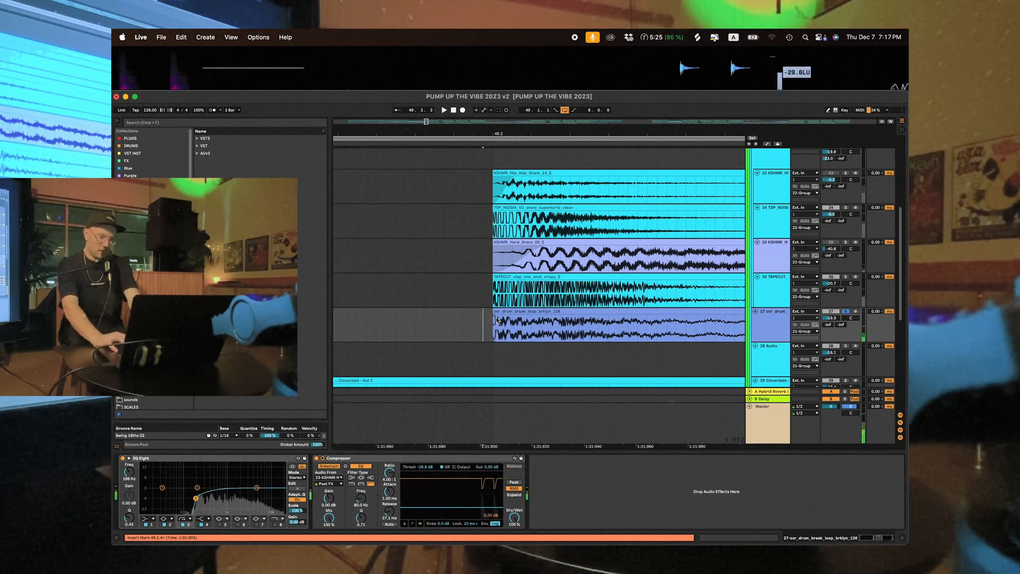
pyautogui.press('space')
pyautogui.click(493, 327)
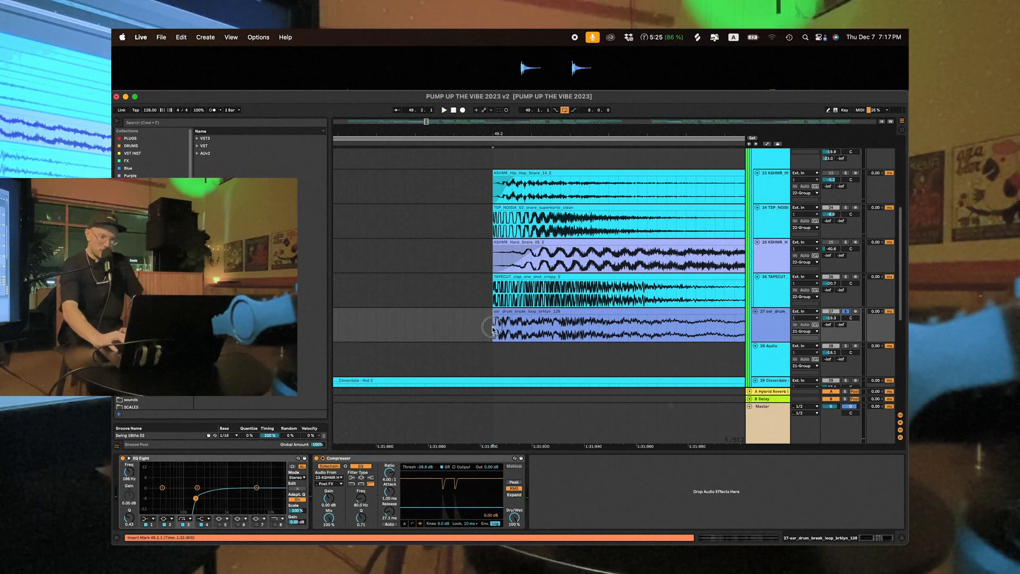
pyautogui.moveTo(492, 328); pyautogui.dragTo(519, 330)
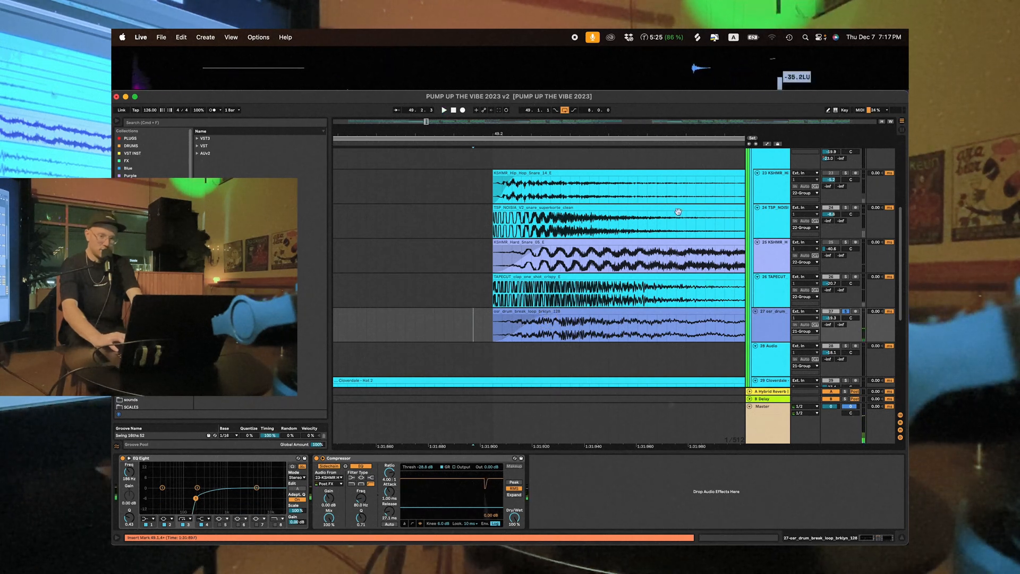
# - Solo the TSP_NOISIA snare alongside the break loop and play both from just before 49.2
pyautogui.keyDown('super'); pyautogui.click(845, 208); pyautogui.keyUp('super')
pyautogui.press('space')
pyautogui.press('space')
pyautogui.press('space')
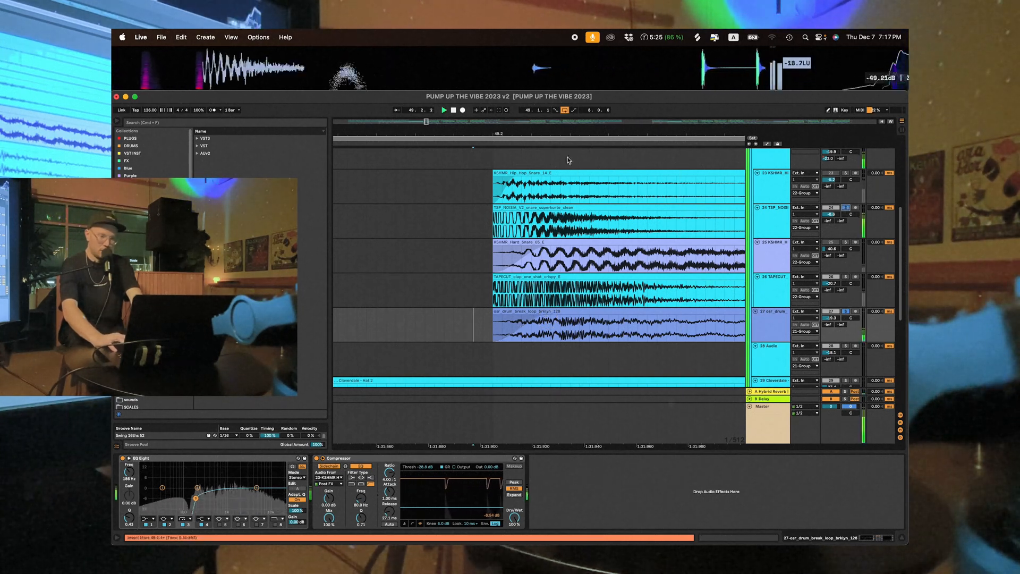
pyautogui.press('space')
pyautogui.press('space')
pyautogui.scroll(-2, 560, 403)
# - Adjust the fade-in of the break loop clip at 49.2 and replay it with the TSP_NOISIA snare
pyautogui.press('space')
pyautogui.press('space')
pyautogui.moveTo(541, 317); pyautogui.dragTo(588, 319)
pyautogui.press('space')
pyautogui.press('space')
pyautogui.press('space')
pyautogui.press('space')
# - Select the inner Drum Group and inspect its effect chain
pyautogui.scroll(-5, 546, 263)
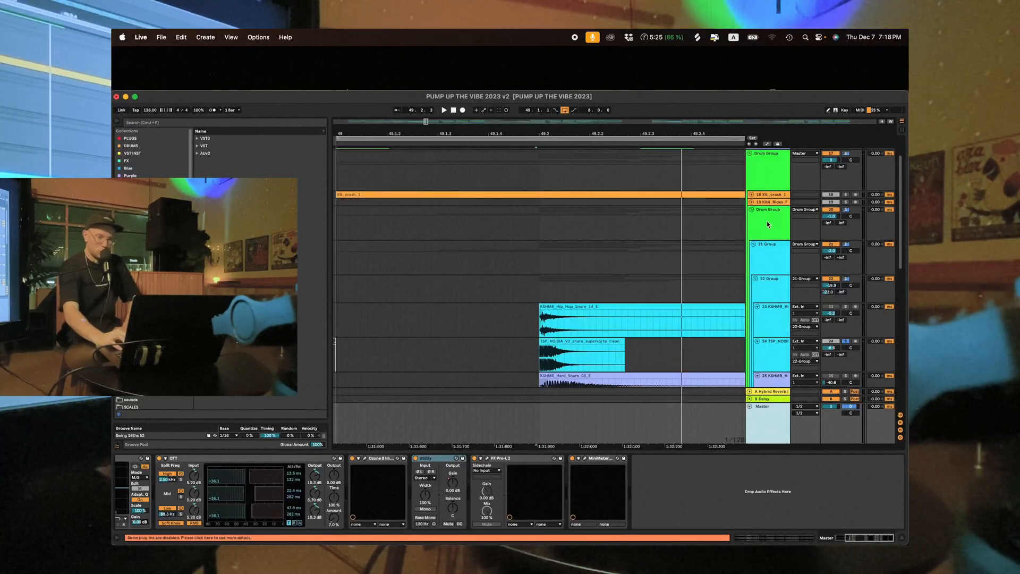
pyautogui.click(767, 224)
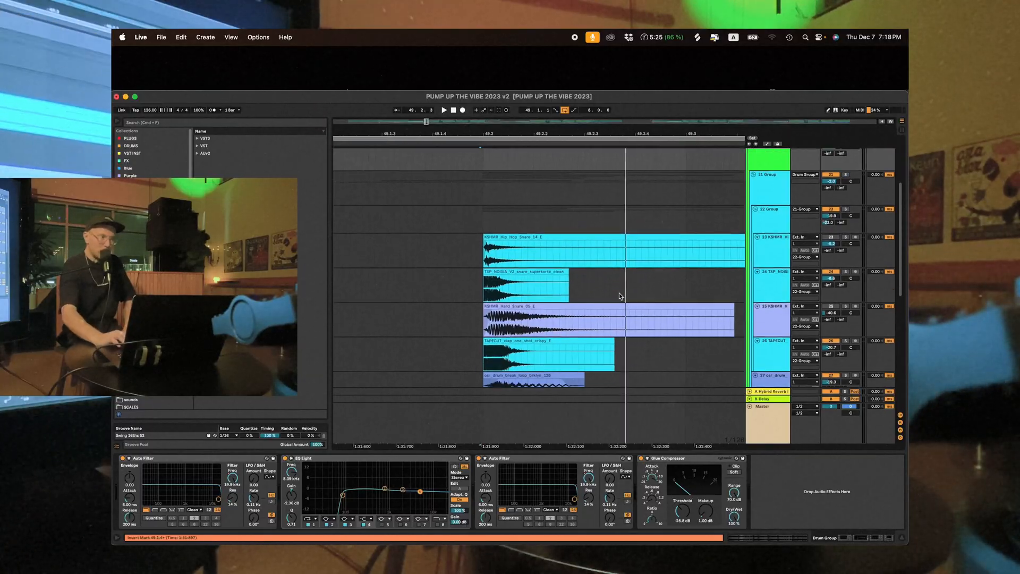
pyautogui.scroll(-1, 619, 296)
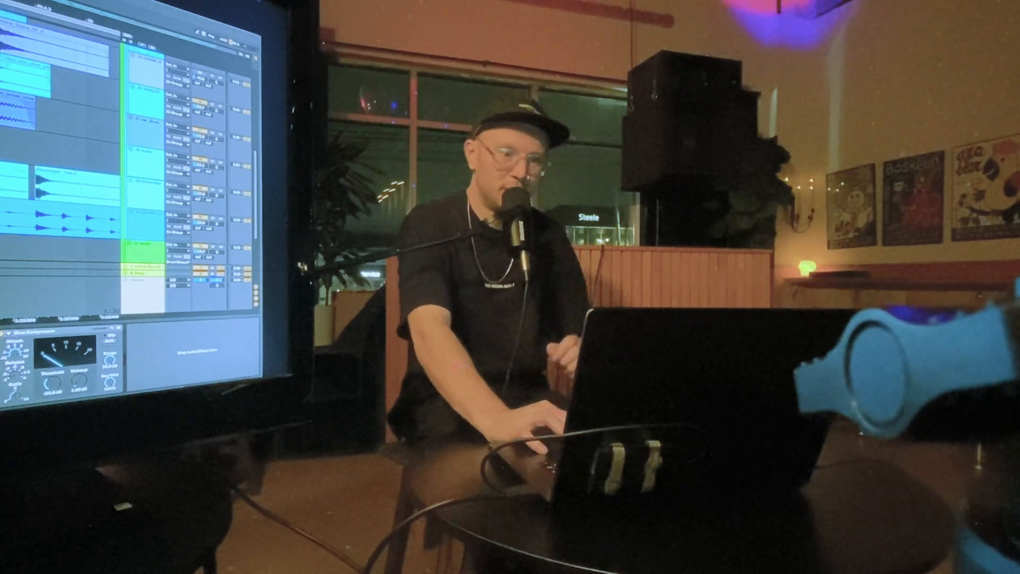
pyautogui.scroll(-3, 59, 159)
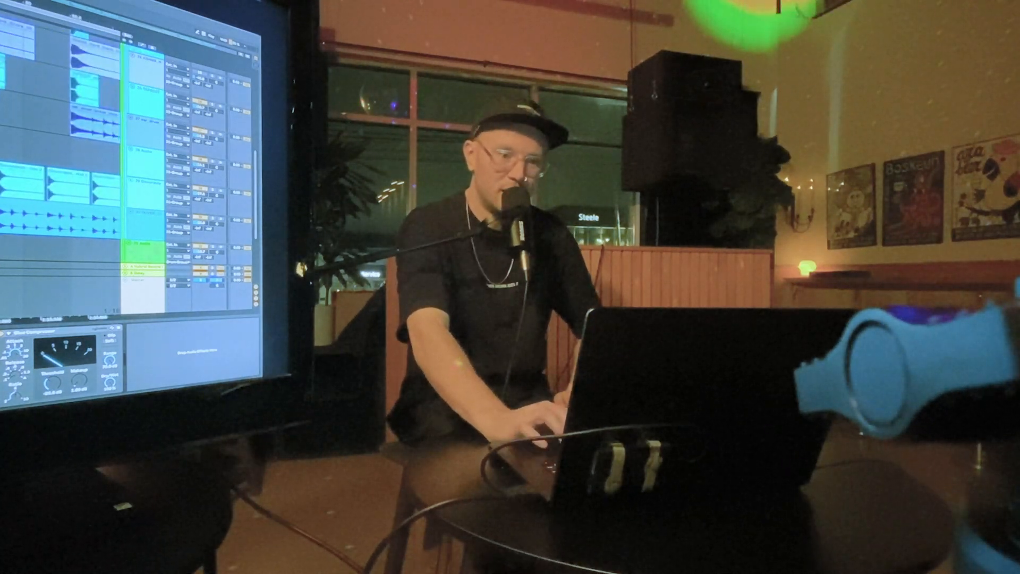
# - Look over how the snare layers, break loop and hat clips are arranged from bar 49 onward
pyautogui.hscroll(2, 59, 159)
pyautogui.scroll(3, 59, 160)
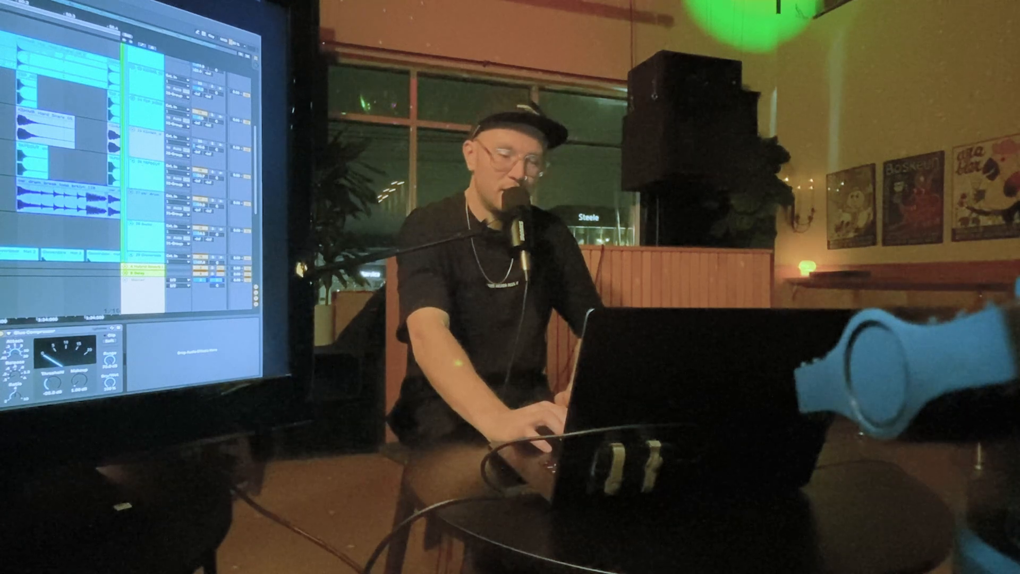
pyautogui.scroll(-1, 60, 149)
pyautogui.hscroll(1, 60, 148)
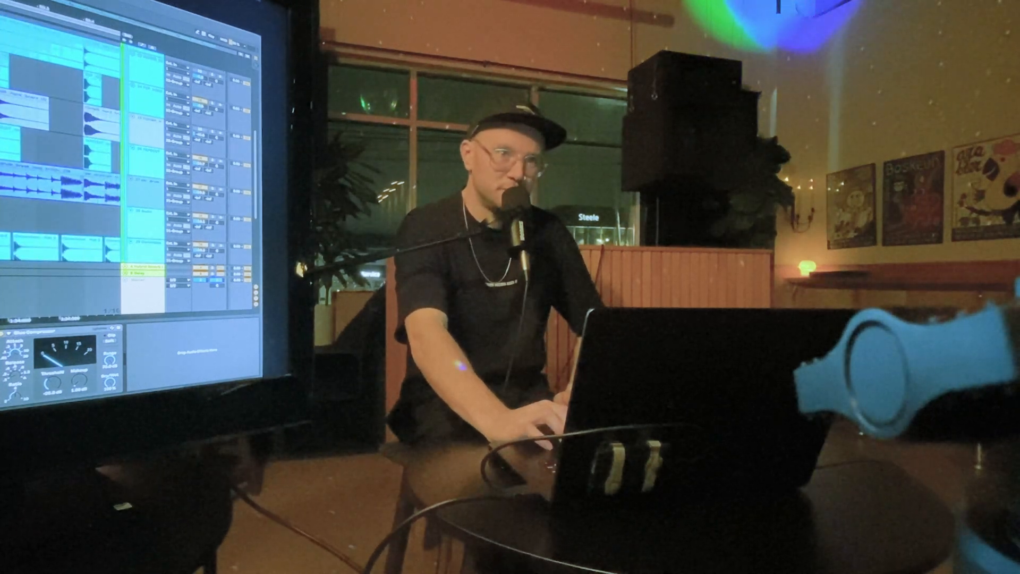
pyautogui.scroll(-1, 60, 149)
pyautogui.scroll(3, 61, 148)
pyautogui.scroll(1, 60, 149)
pyautogui.hscroll(1, 60, 149)
pyautogui.click(60, 149)
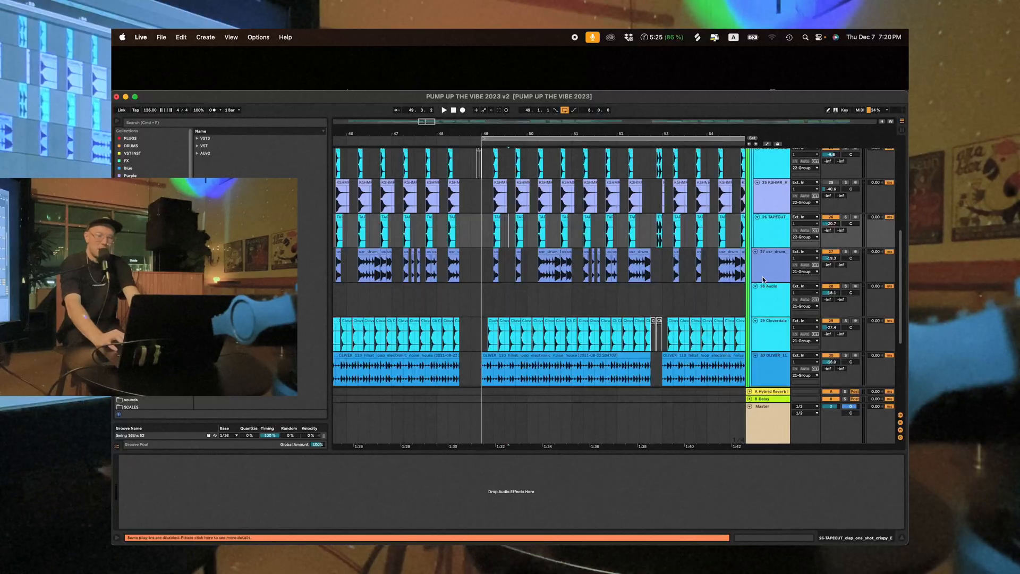
# - Solo the break loop track and examine its chopped clips around bar 51
pyautogui.click(845, 252)
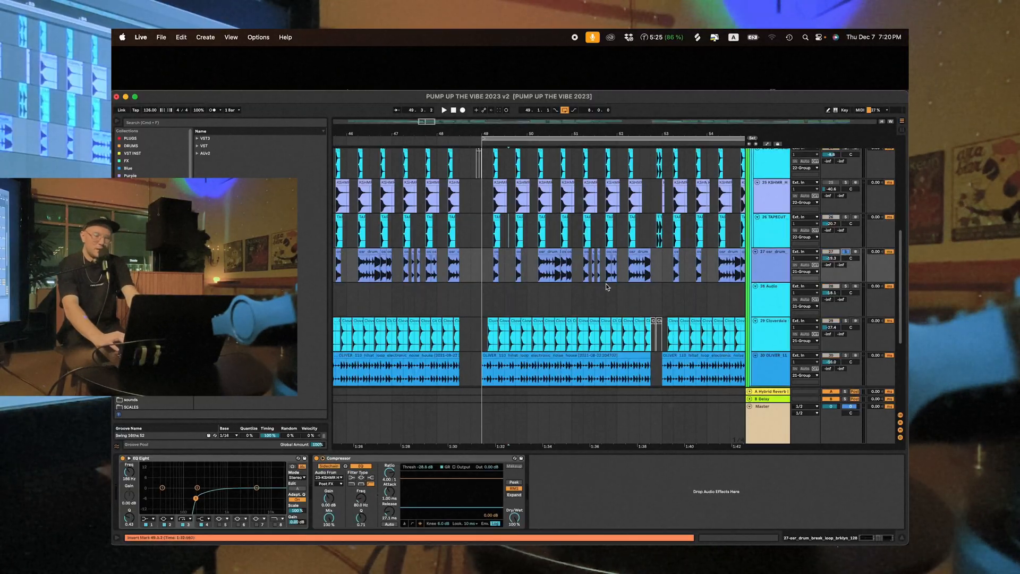
pyautogui.hscroll(3, 485, 272)
pyautogui.scroll(1, 485, 272)
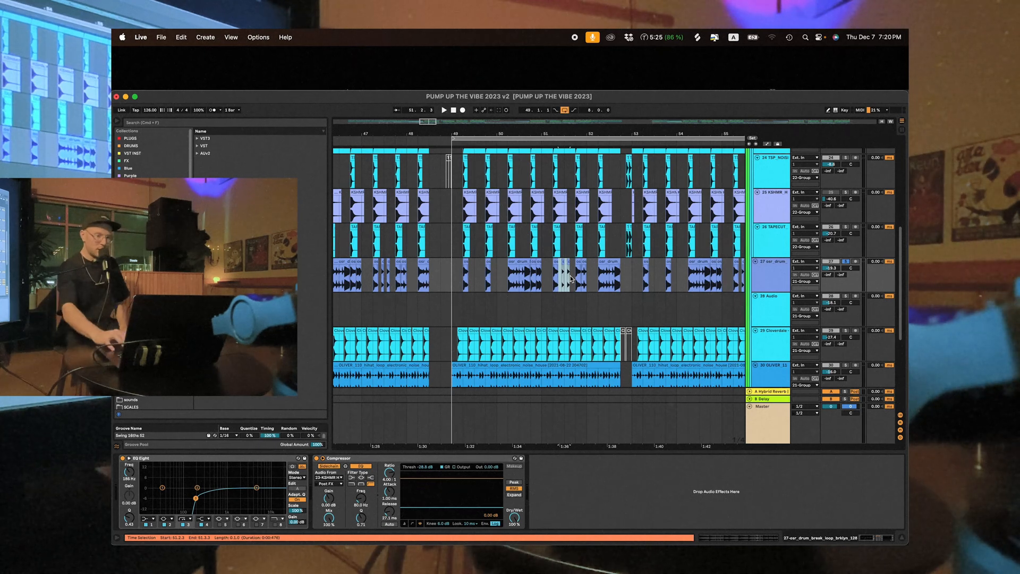
# - Try extending the break loop clip at 49.2 back to the start of bar 49, and undo the extension
pyautogui.click(466, 281)
pyautogui.click(453, 285)
pyautogui.moveTo(468, 261); pyautogui.dragTo(477, 262)
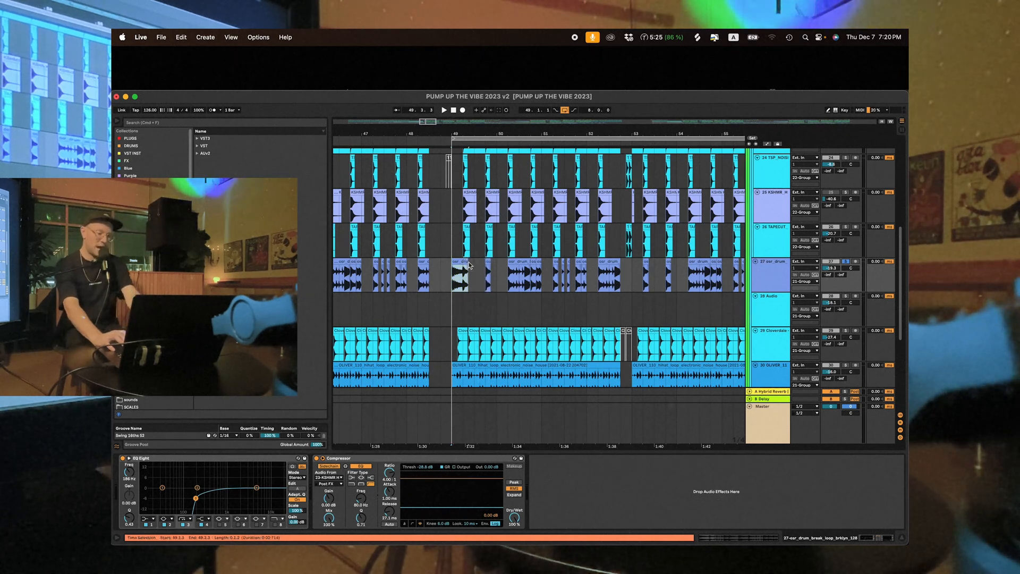
pyautogui.press('super+z')
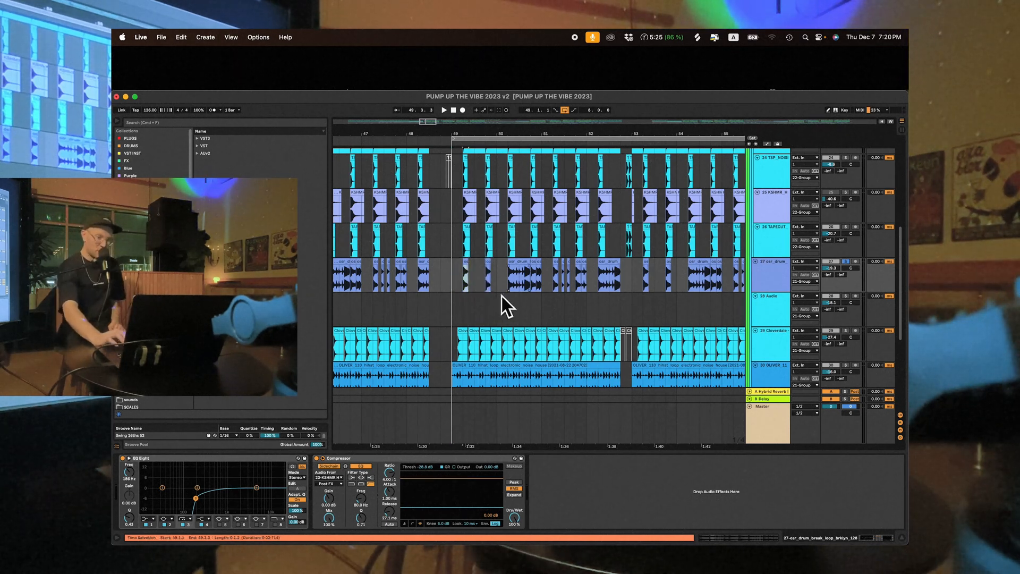
# - Solo the OLIVER_110 hi-hat loop track, select its clip at bar 49 and play it
pyautogui.press('super+t')
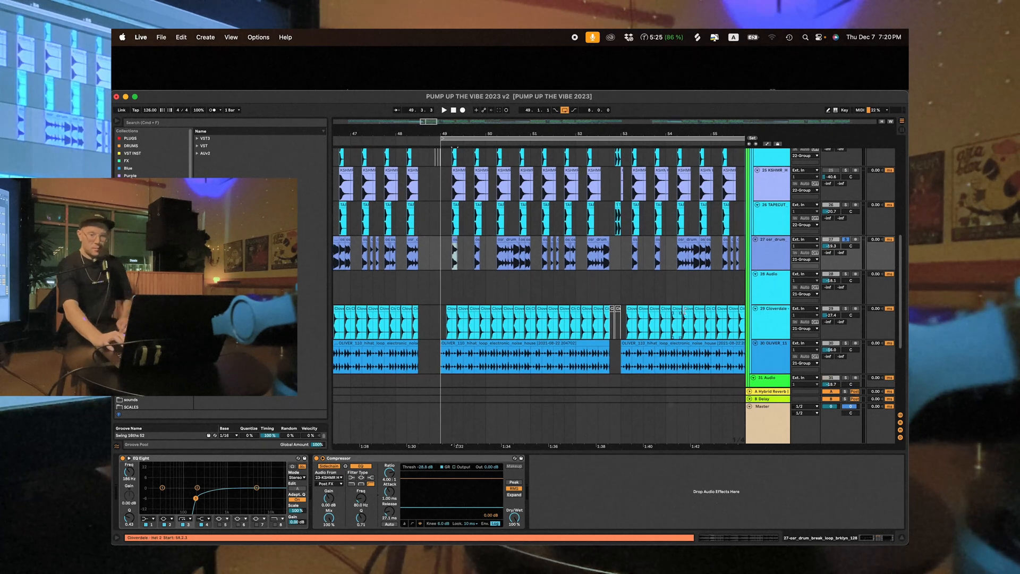
pyautogui.scroll(-3, 816, 284)
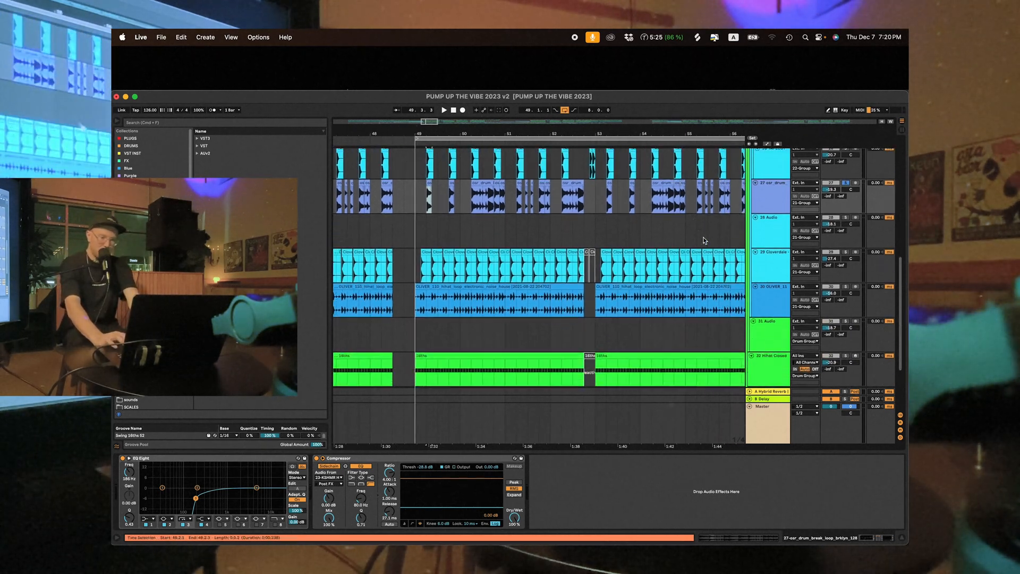
pyautogui.click(798, 313)
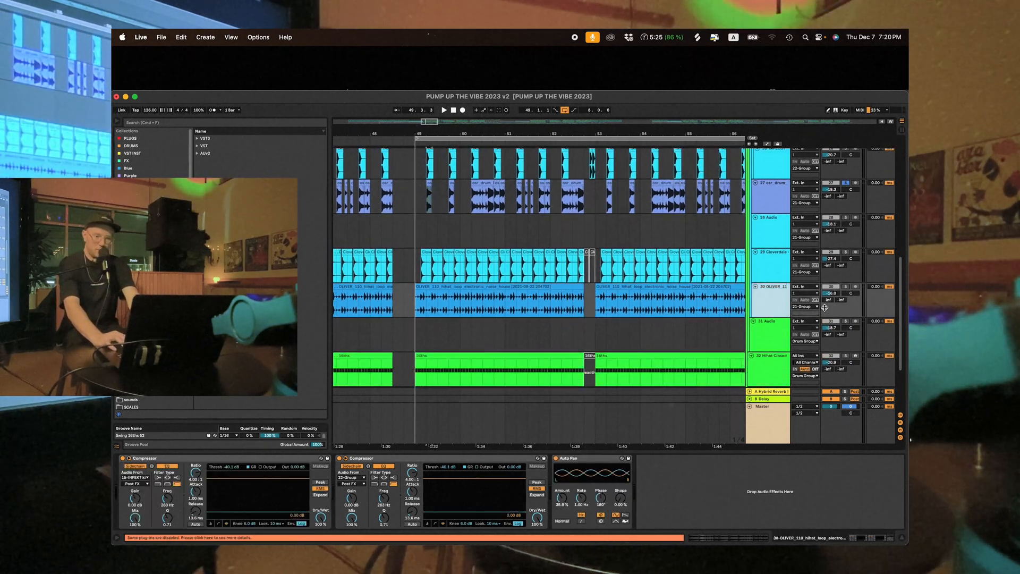
pyautogui.click(444, 291)
pyautogui.press('space')
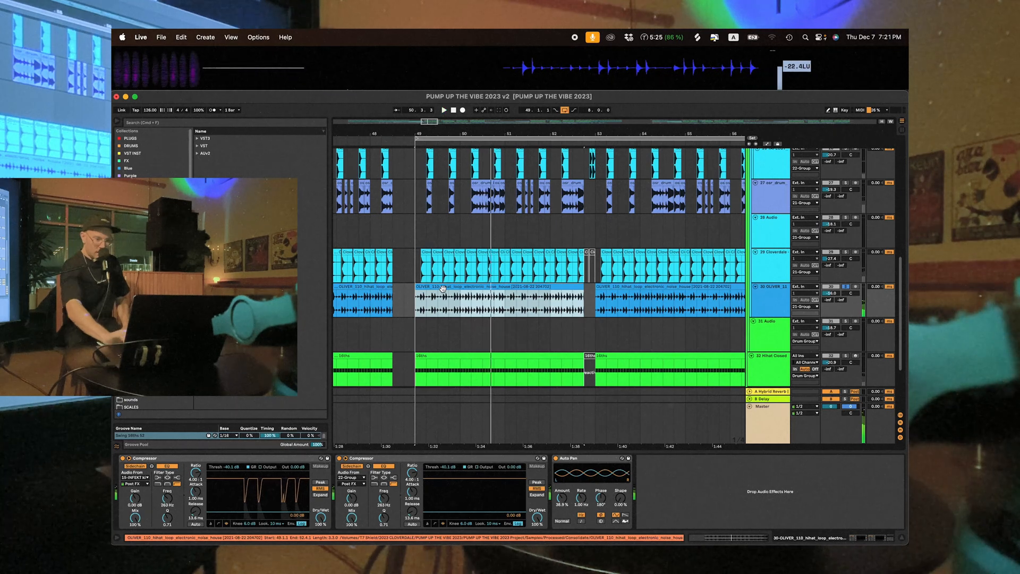
pyautogui.press('space')
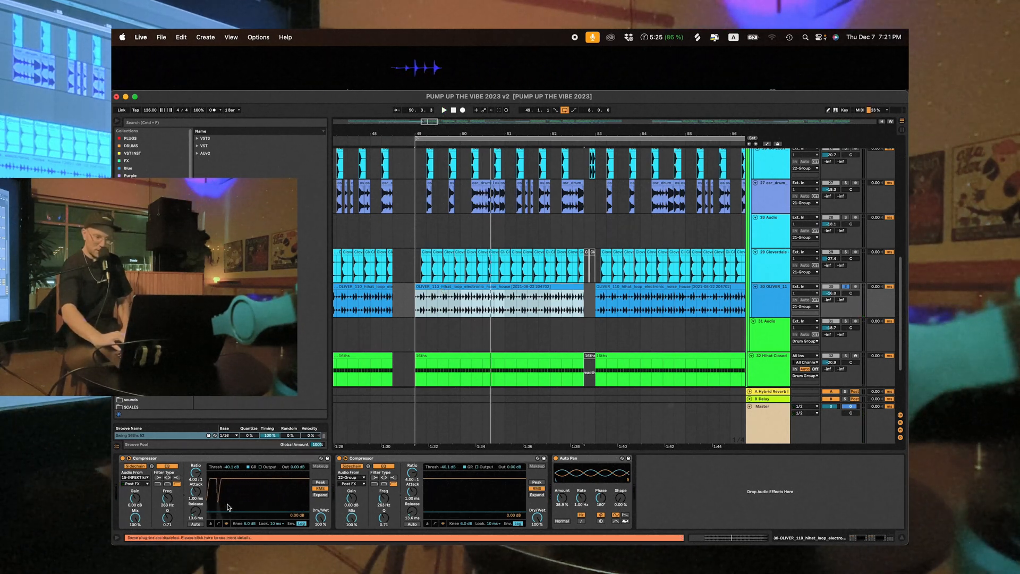
# - Inspect the hi-hat loop's sidechain compressors alongside the snare group and replay the loop from bar 49
pyautogui.scroll(5, 700, 301)
pyautogui.scroll(-4, 701, 302)
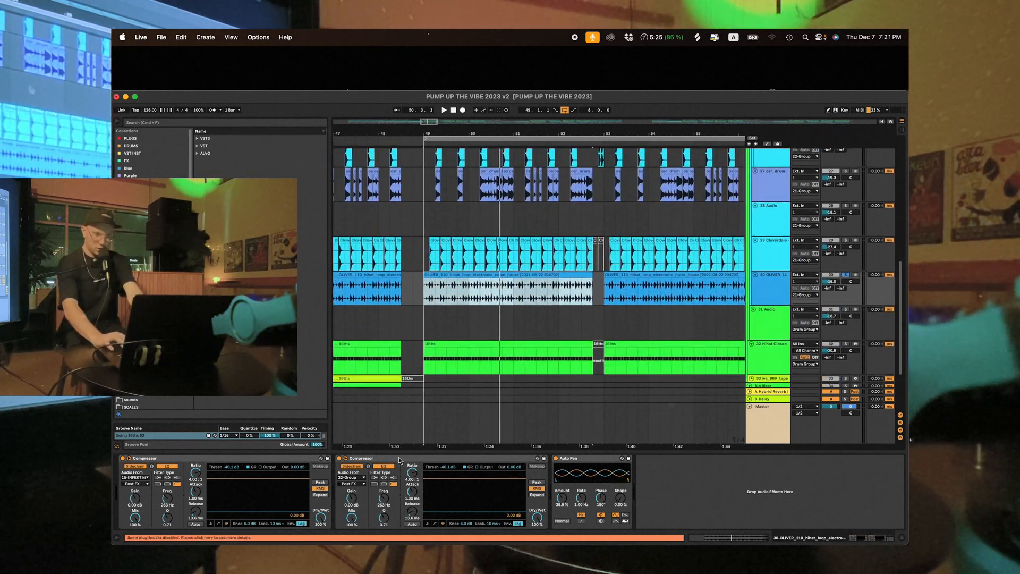
pyautogui.scroll(8, 757, 176)
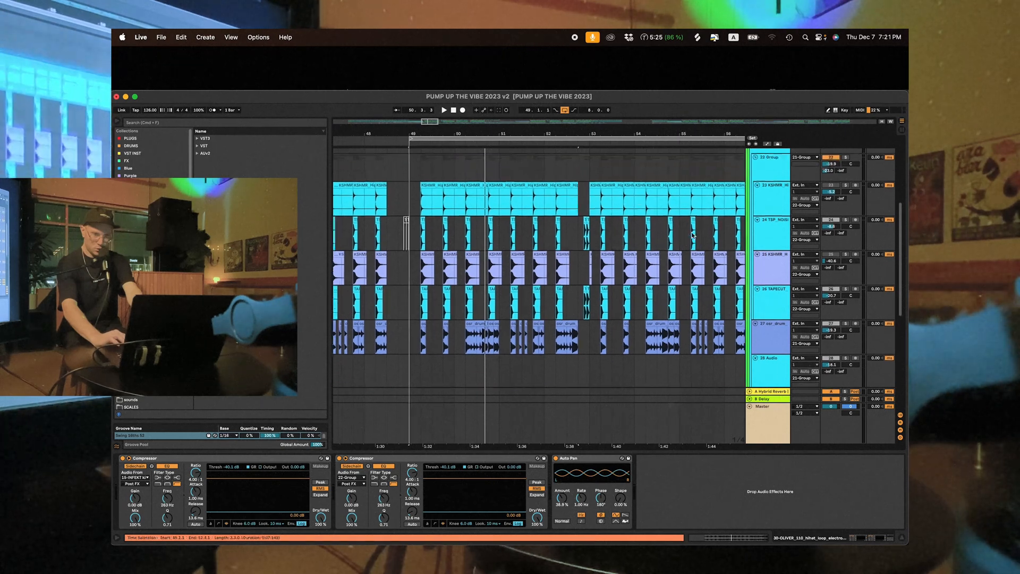
pyautogui.press('space')
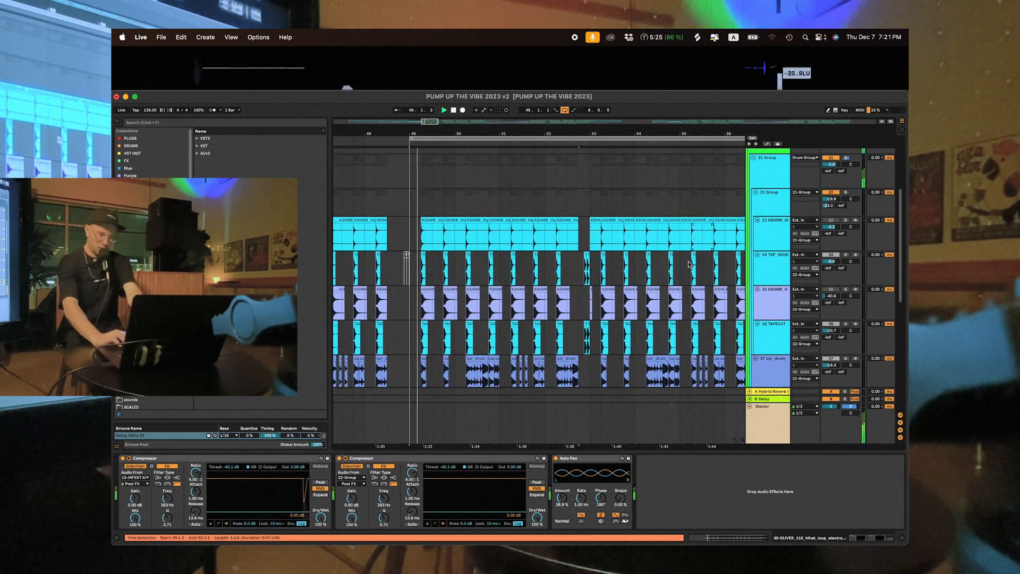
pyautogui.press('space')
# - Check the start of bar 49 on the Cloverdale hat track and the devices on the OLIVER_110 loop and Hihat Closed 909 tracks
pyautogui.scroll(-8, 726, 294)
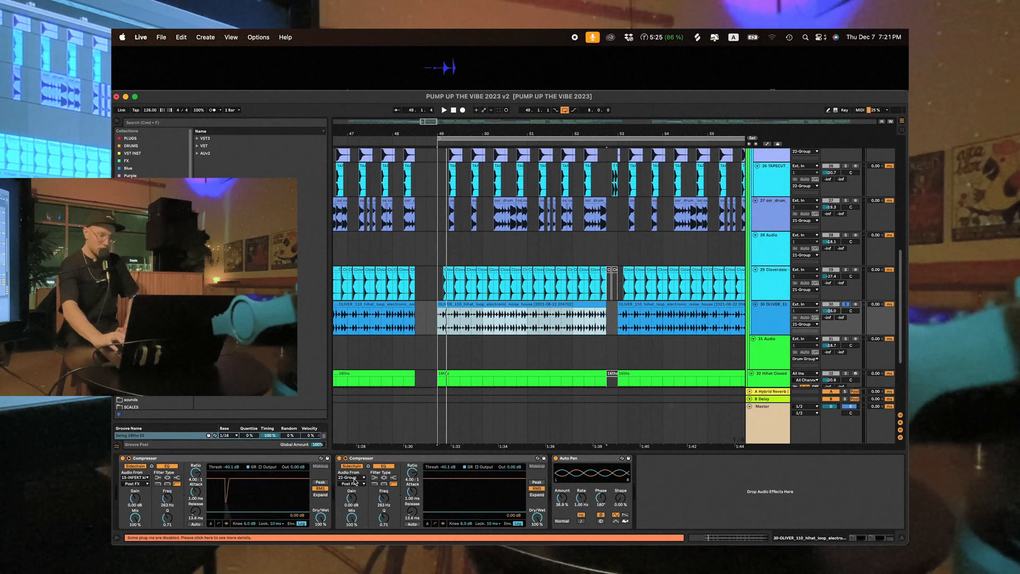
pyautogui.moveTo(439, 285); pyautogui.dragTo(455, 288)
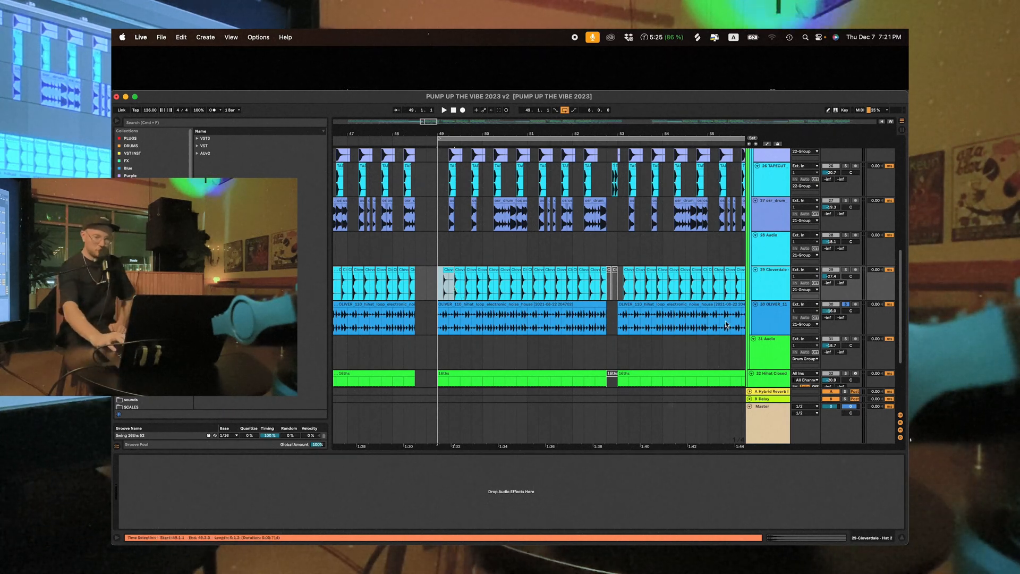
pyautogui.click(772, 319)
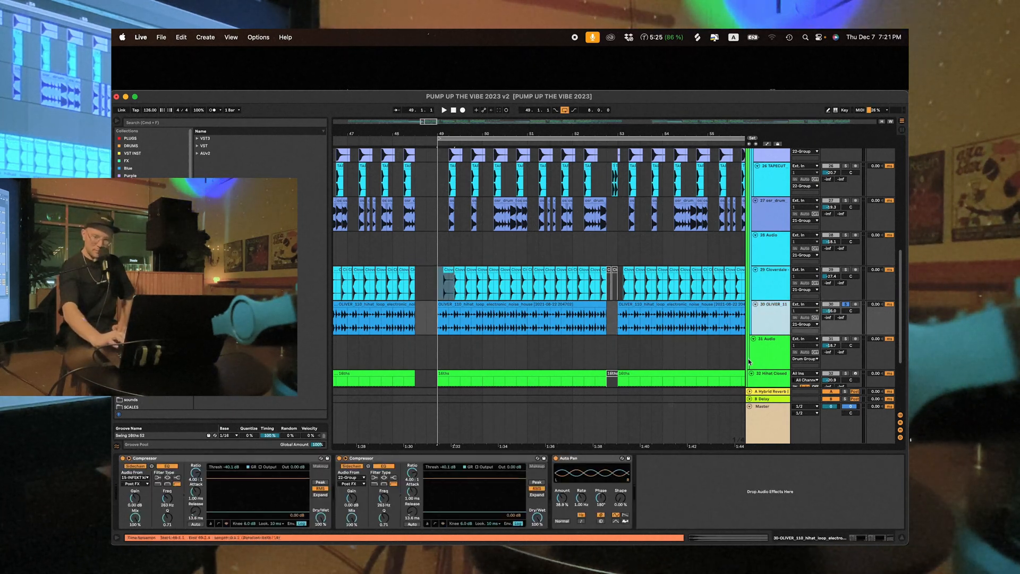
pyautogui.scroll(-3, 725, 371)
pyautogui.click(767, 340)
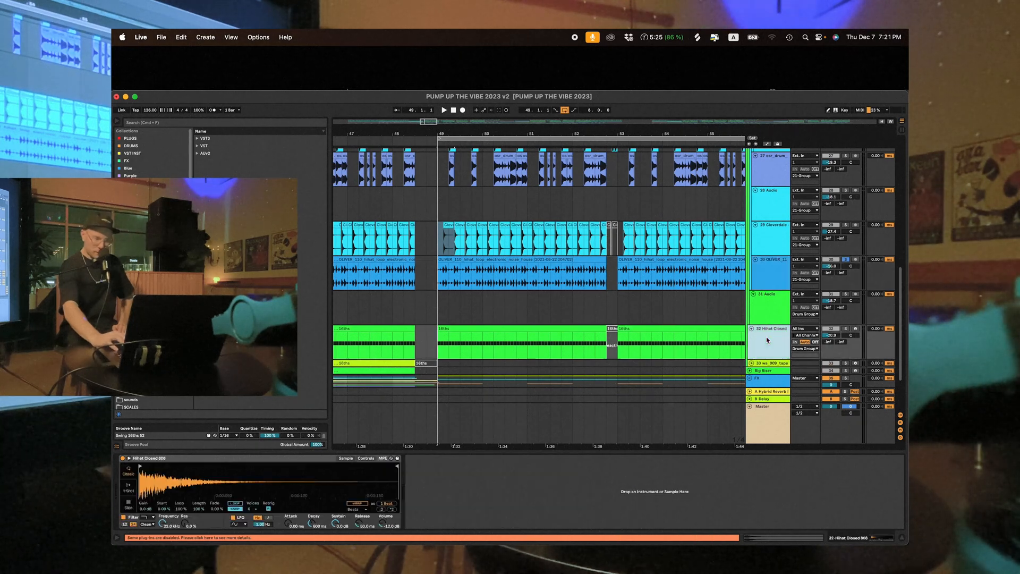
# - Move up through the tracks to the snare layers' 22 Group and examine its Glue Compressor, Saturator and EQ Eight chain
pyautogui.press('Up')
pyautogui.press('Up')
pyautogui.press('Up')
pyautogui.press('Up')
pyautogui.press('Up')
pyautogui.press('Up')
pyautogui.press('Up')
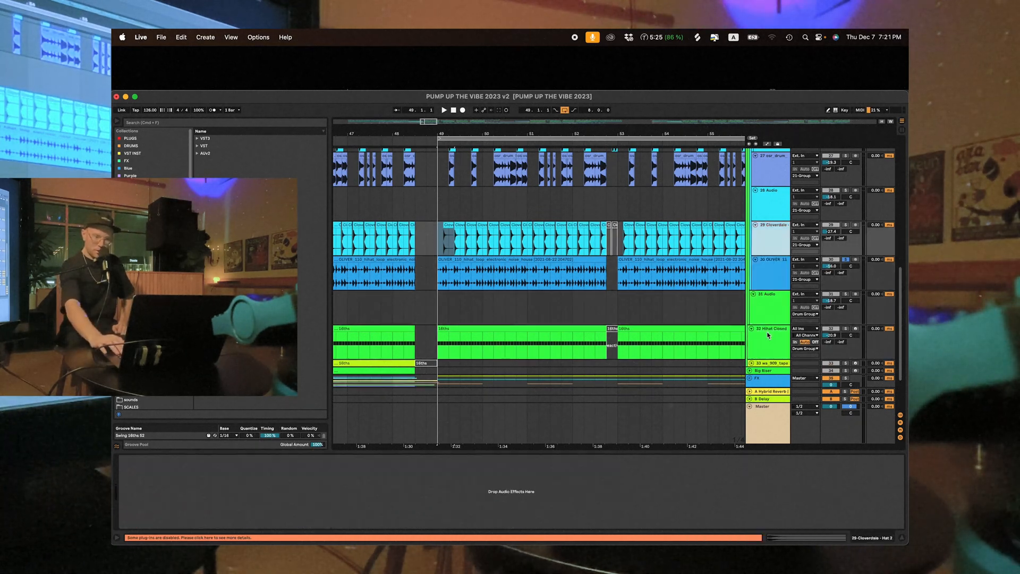
pyautogui.press('Up')
pyautogui.press('Up')
pyautogui.press('Up')
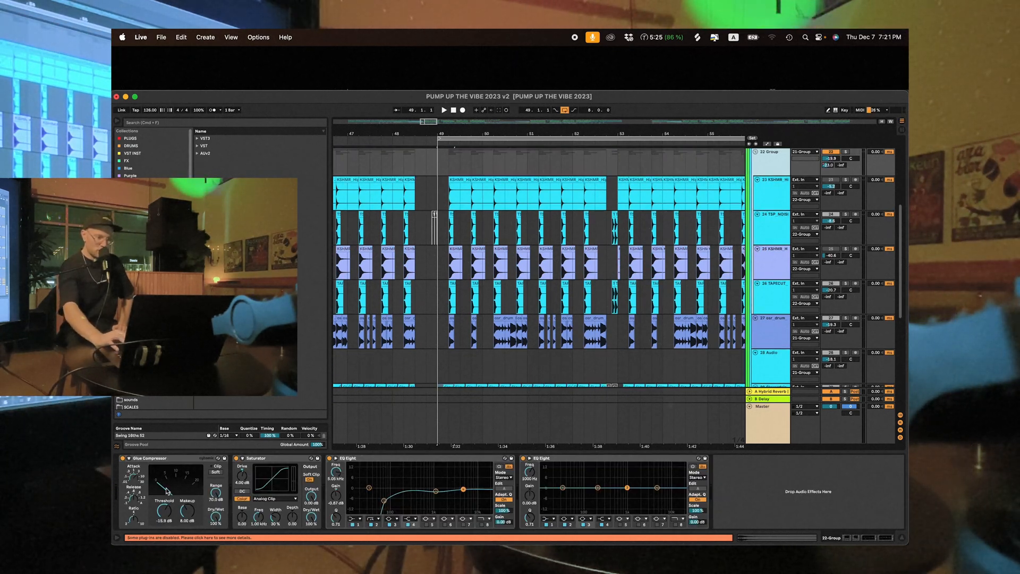
pyautogui.scroll(2, 638, 266)
pyautogui.click(778, 203)
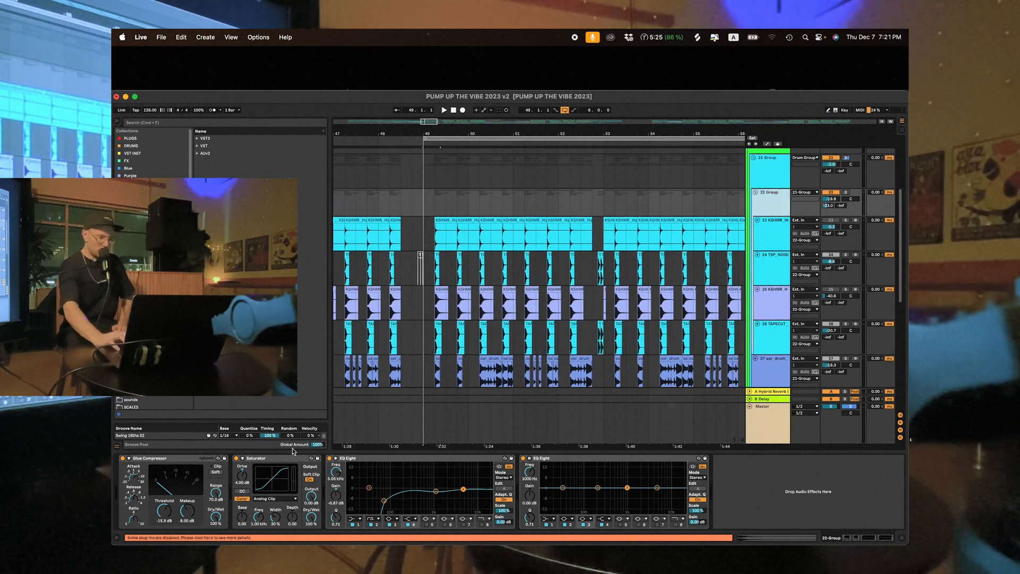
pyautogui.click(281, 458)
# - Examine the effect chains on the 21 Group and on the nested Drum Group containing it
pyautogui.click(770, 177)
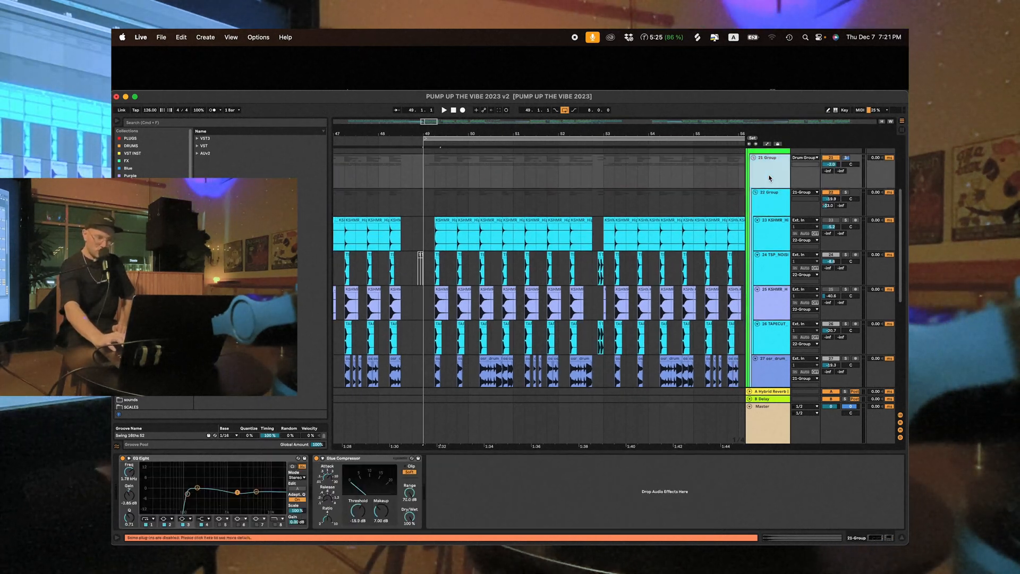
pyautogui.scroll(3, 769, 178)
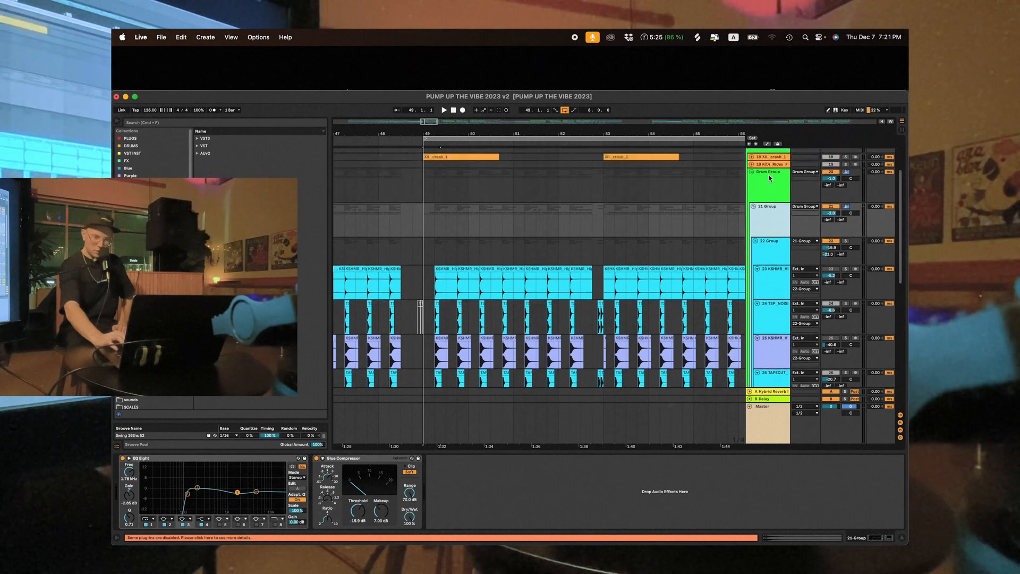
pyautogui.click(770, 179)
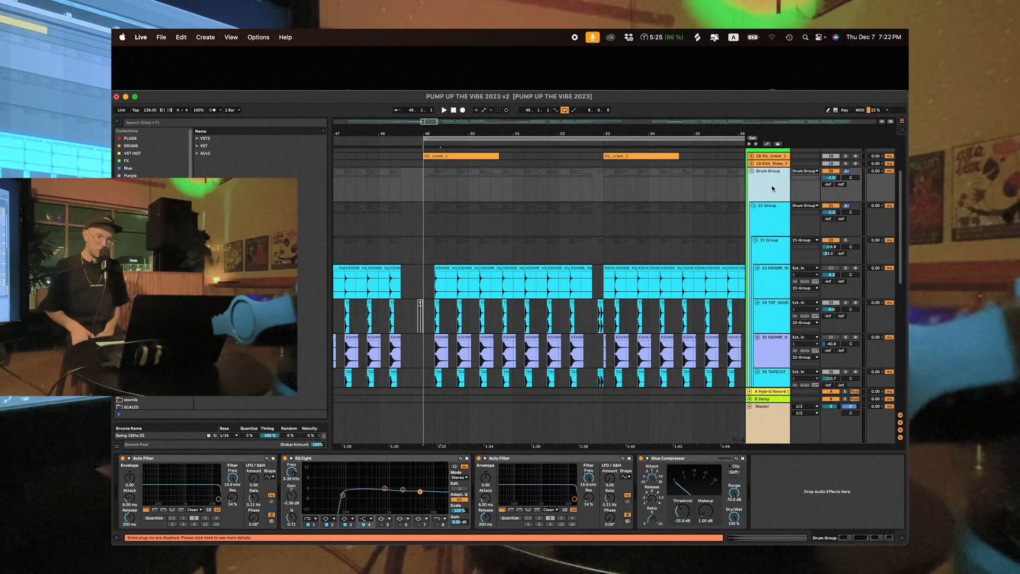
pyautogui.scroll(2, 772, 188)
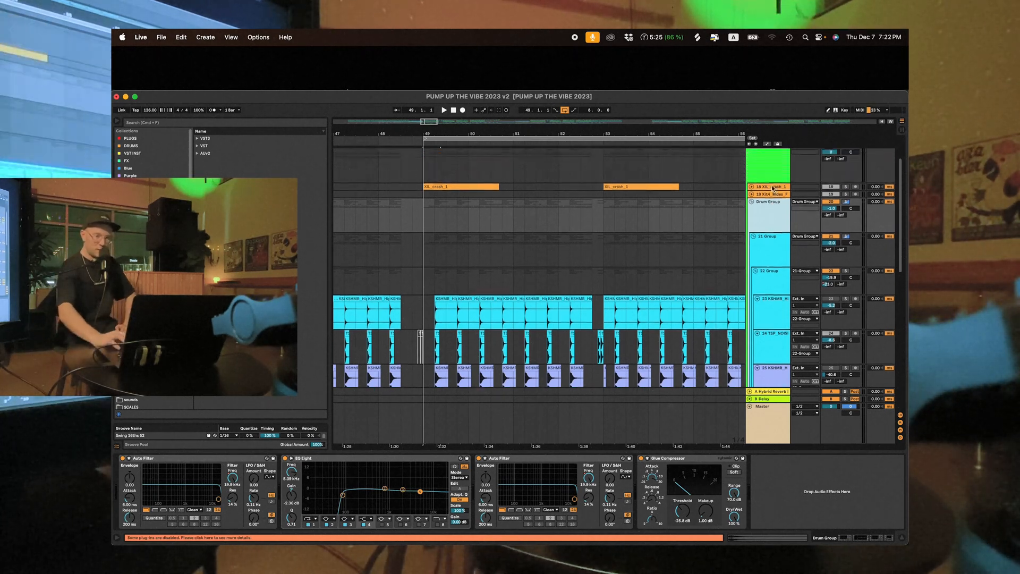
pyautogui.click(770, 165)
pyautogui.click(766, 222)
# - Fold the outer Drum Group, solo it together with the Kick group, and play both from bar 49
pyautogui.scroll(3, 766, 222)
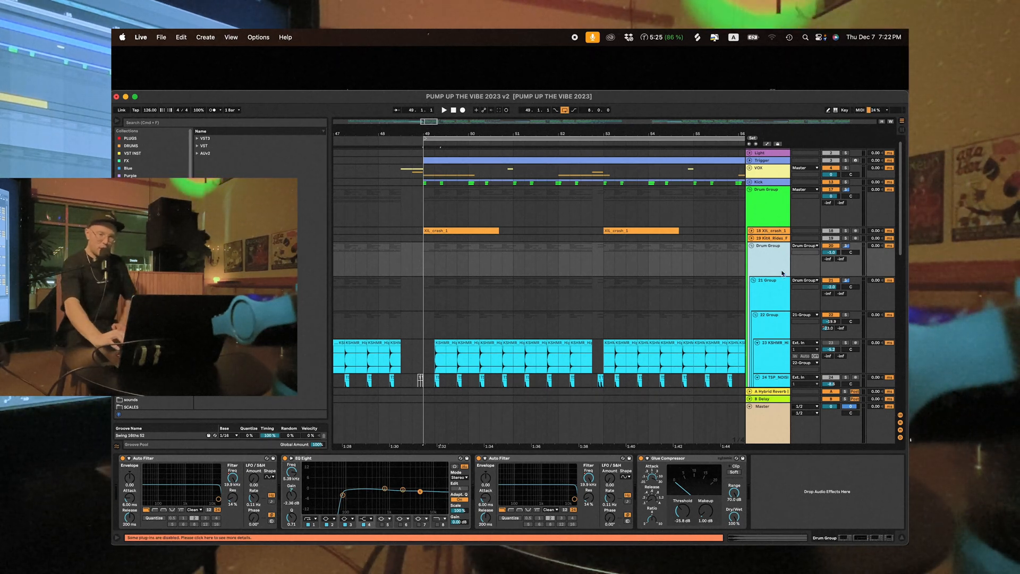
pyautogui.click(750, 192)
pyautogui.click(749, 190)
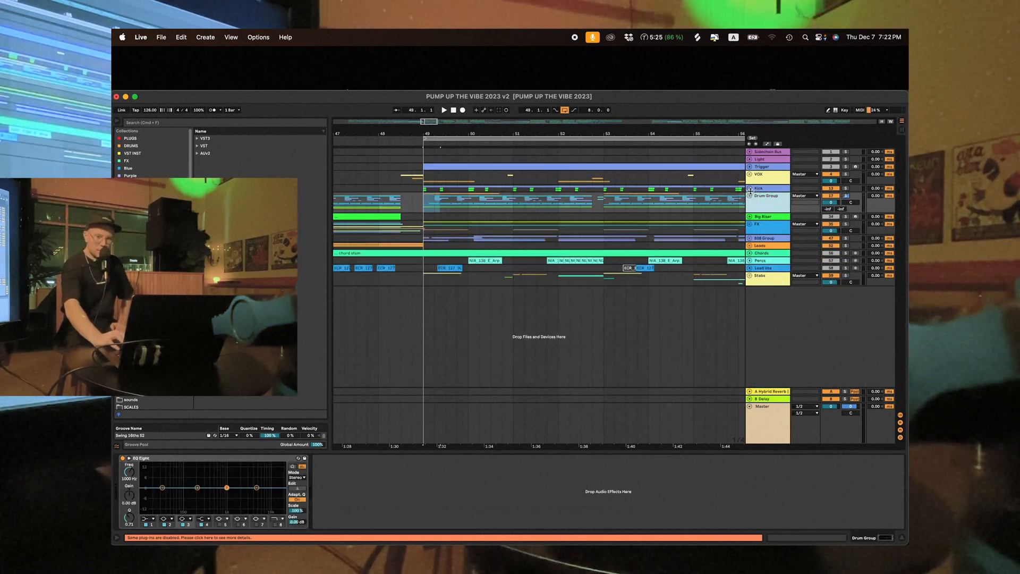
pyautogui.click(845, 196)
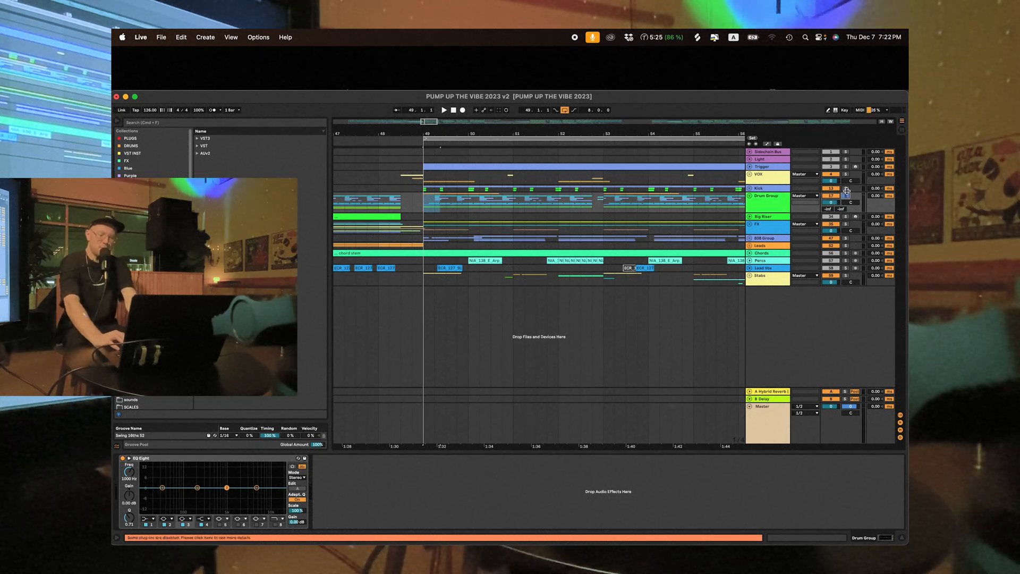
pyautogui.moveTo(512, 134); pyautogui.dragTo(473, 109)
pyautogui.click(435, 202)
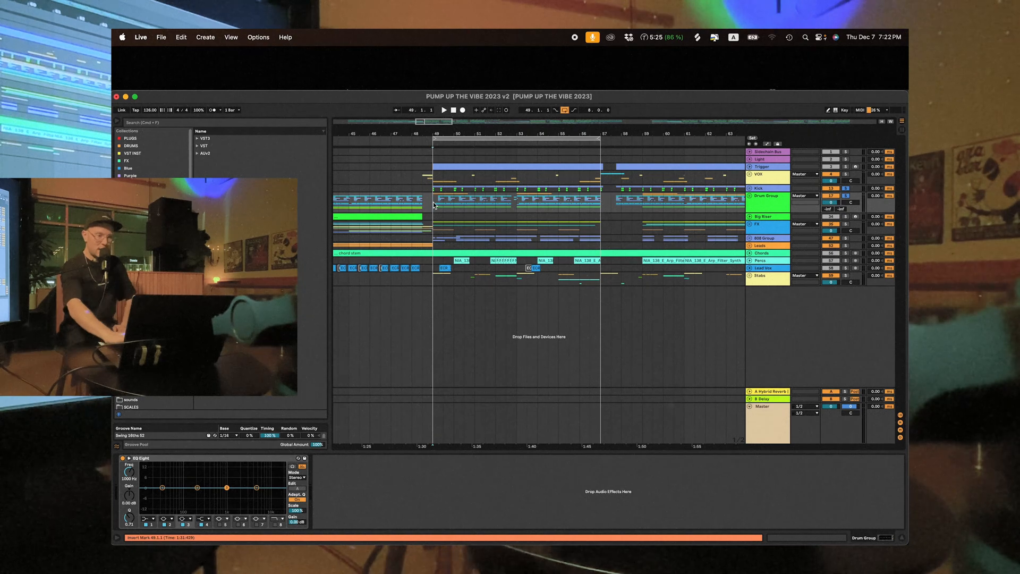
pyautogui.press('space')
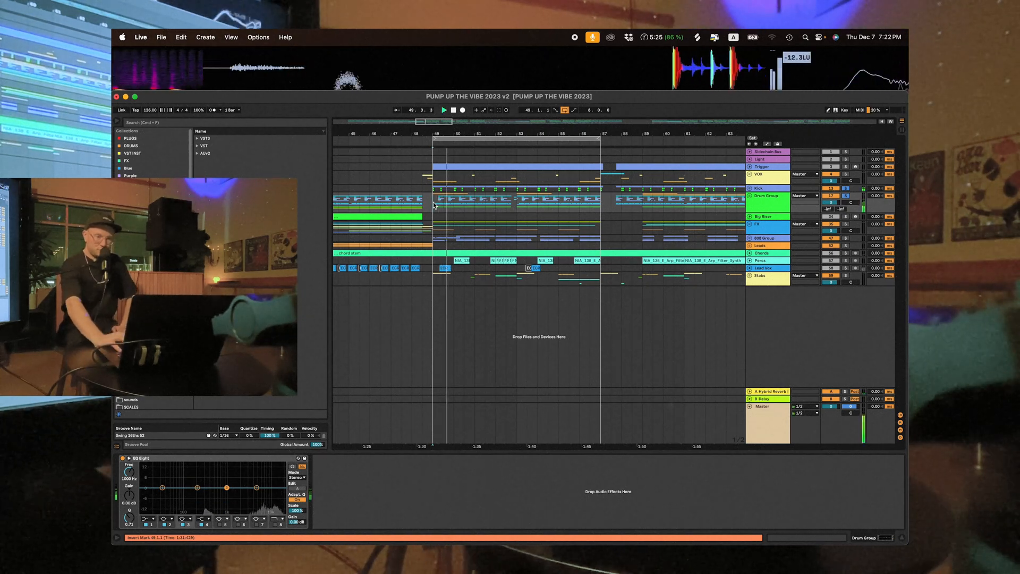
# - Expand the Kick group and its OS_CK3 and INFEKT kick tracks, and solo each kick layer in turn from bar 49
pyautogui.click(749, 188)
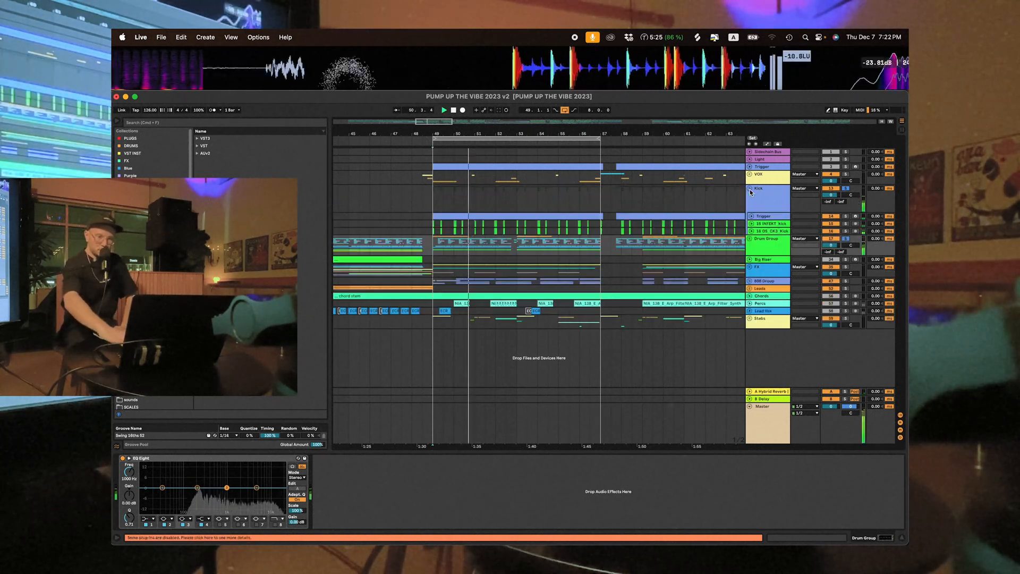
pyautogui.click(751, 231)
pyautogui.click(747, 223)
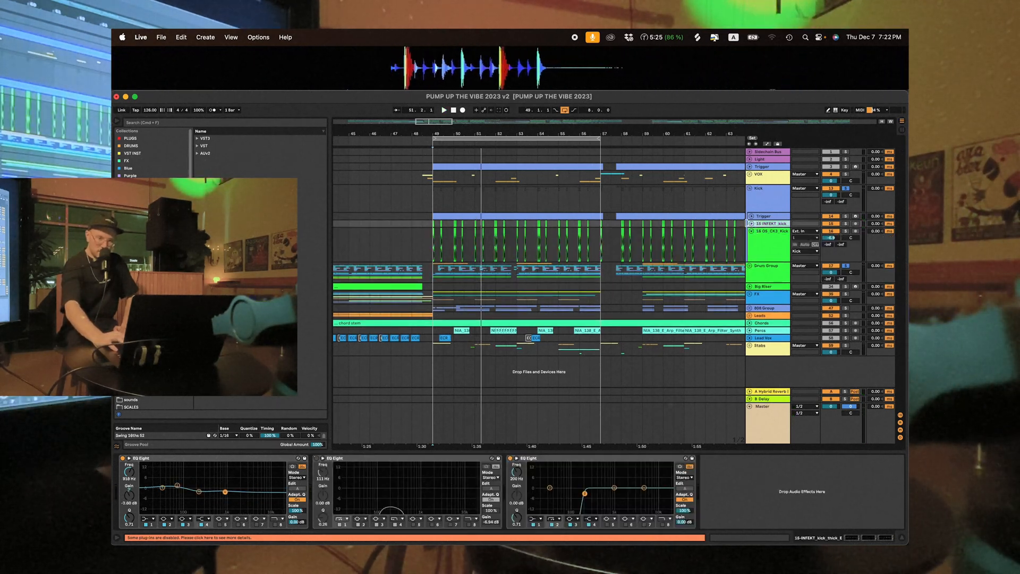
pyautogui.click(751, 224)
pyautogui.click(845, 258)
pyautogui.click(430, 274)
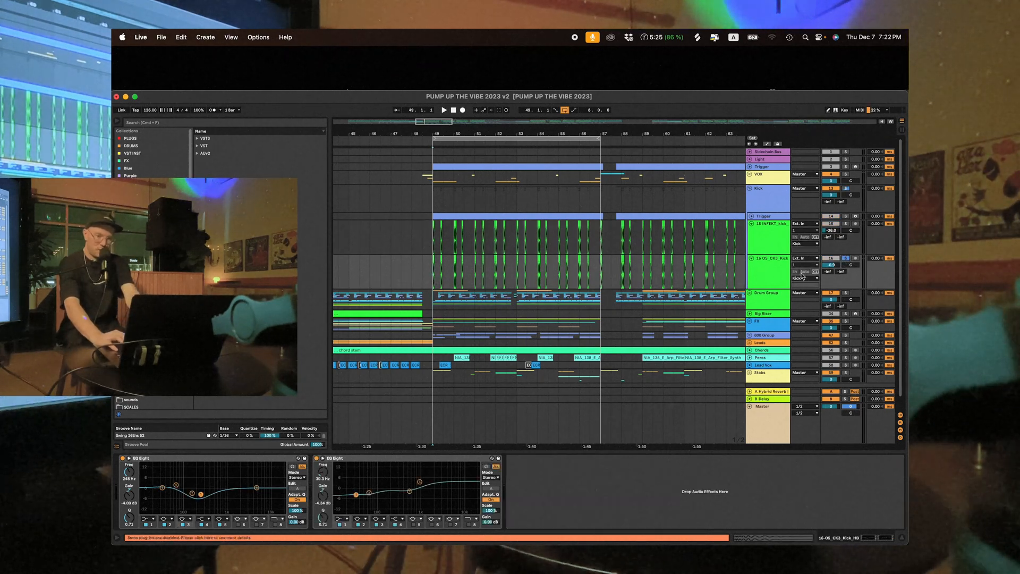
pyautogui.press('space')
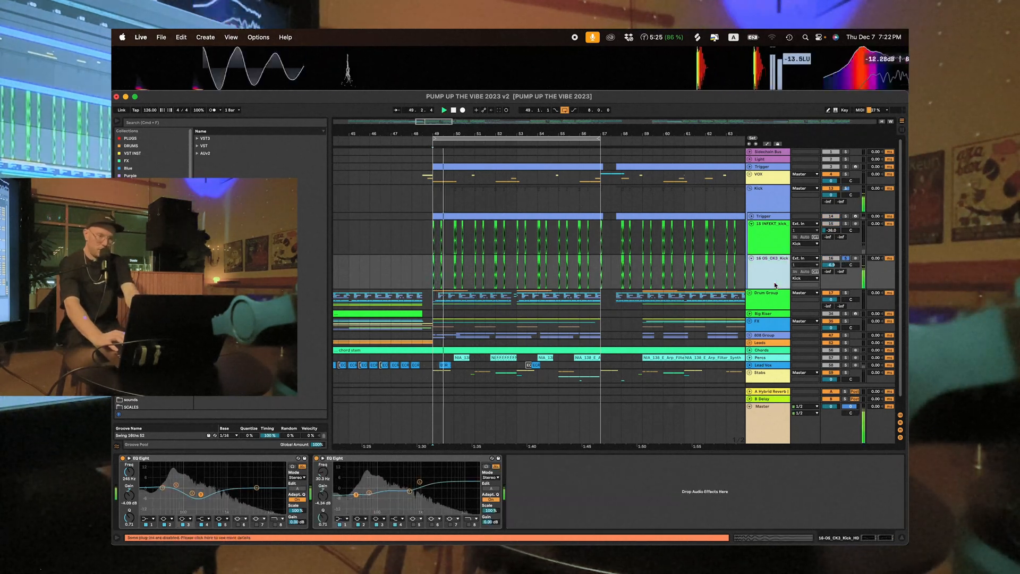
pyautogui.click(775, 248)
pyautogui.click(846, 224)
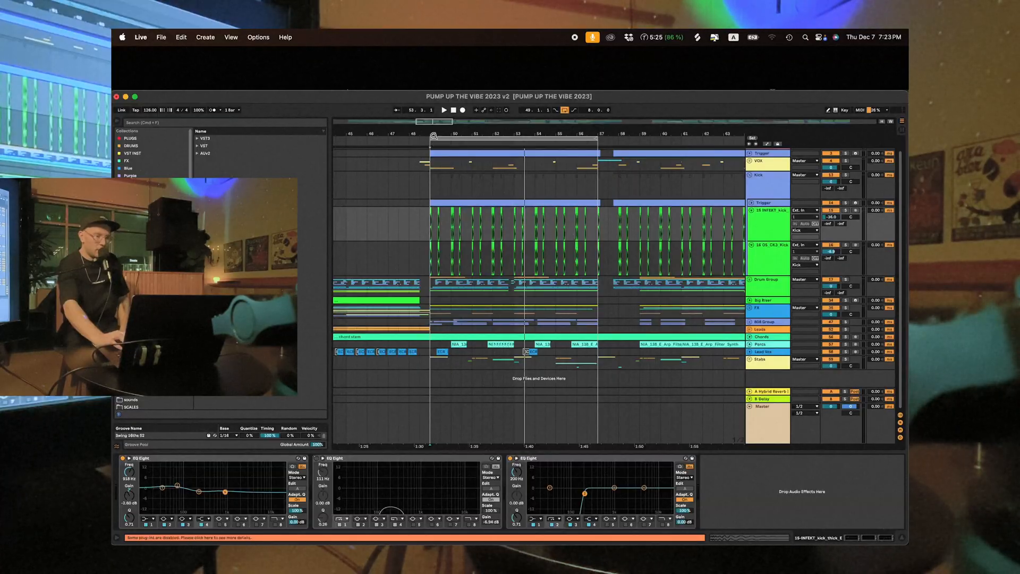
# - Examine the MIDI notes on the Kick group's Trigger track and on the main Trigger track from bar 49 onward
pyautogui.moveTo(434, 136); pyautogui.dragTo(434, 171)
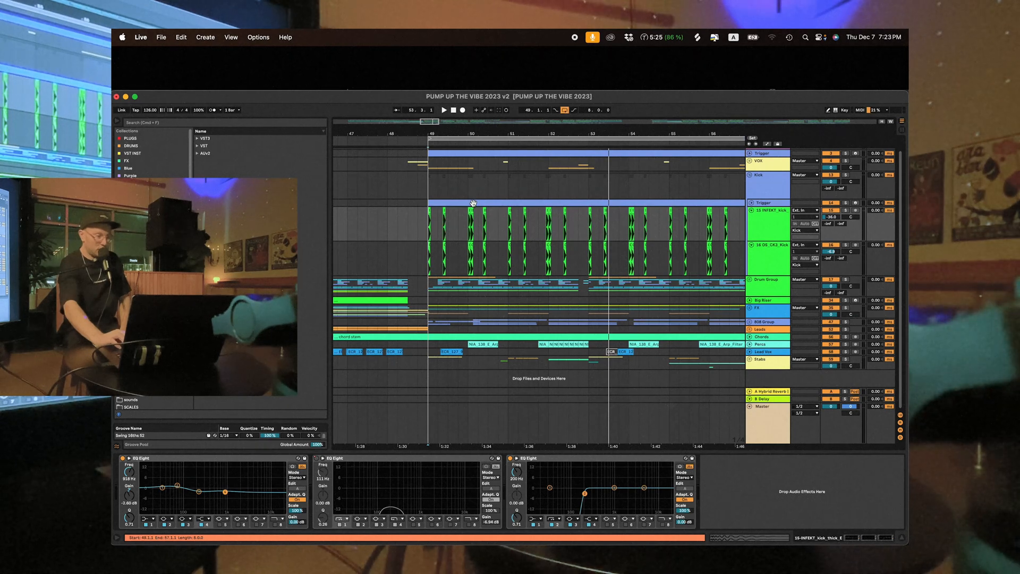
pyautogui.hscroll(1, 473, 203)
pyautogui.scroll(1, 474, 204)
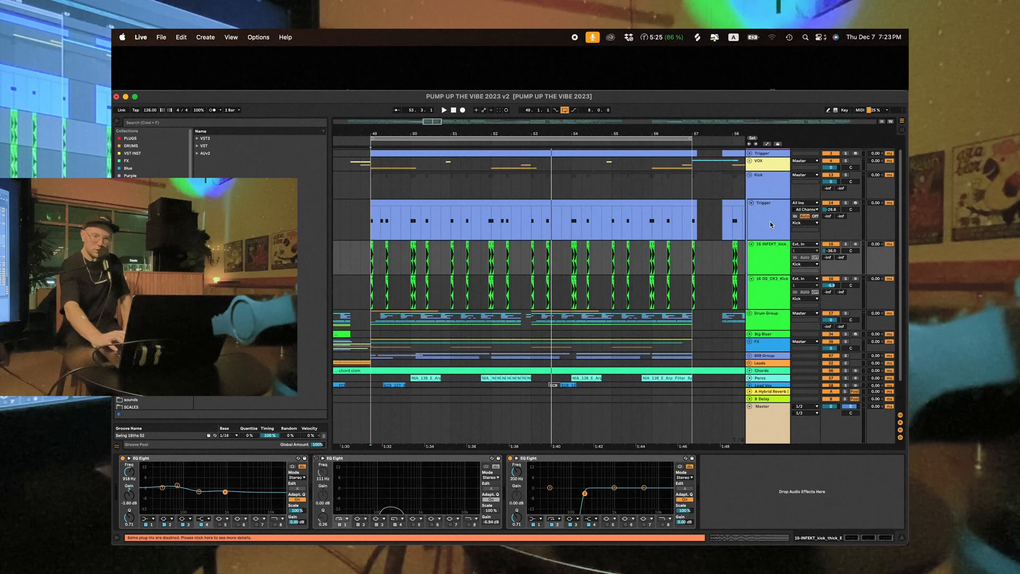
pyautogui.click(705, 222)
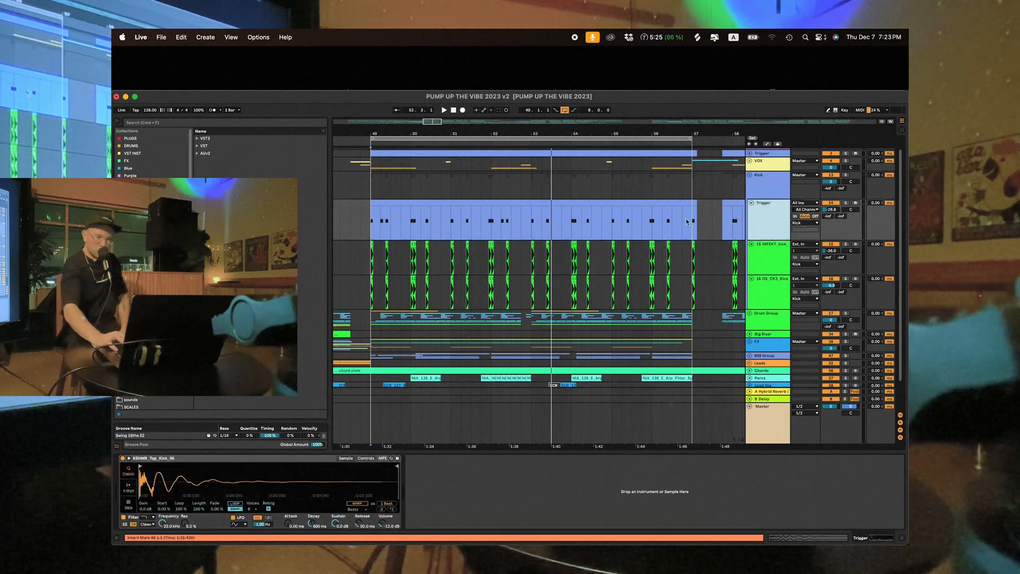
pyautogui.scroll(2, 627, 186)
pyautogui.click(595, 165)
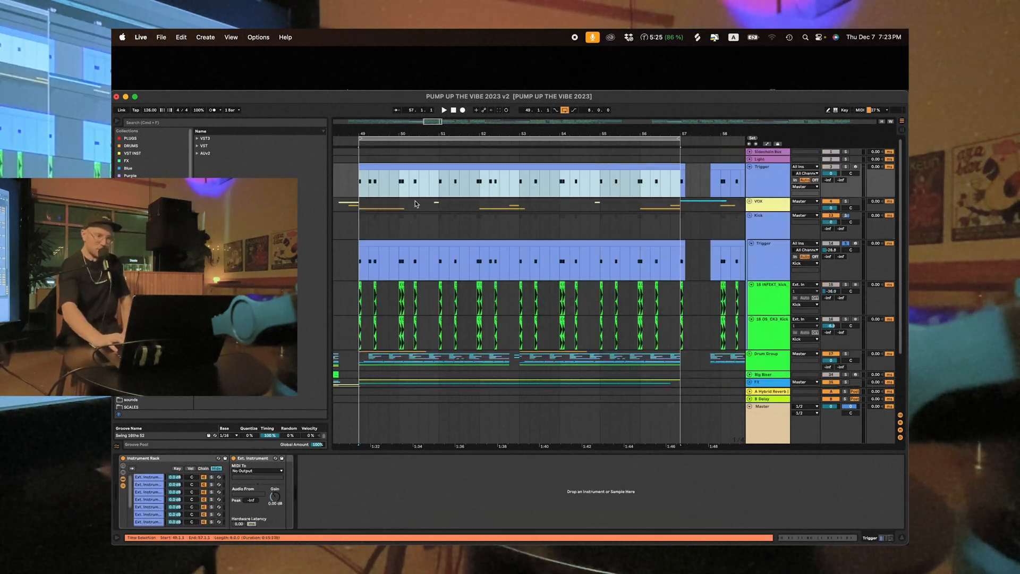
# - Unfold the Sidechain Bus track, open its LFOTool plug-in, and move the plug-in window clear of the arrangement
pyautogui.click(749, 152)
pyautogui.click(764, 162)
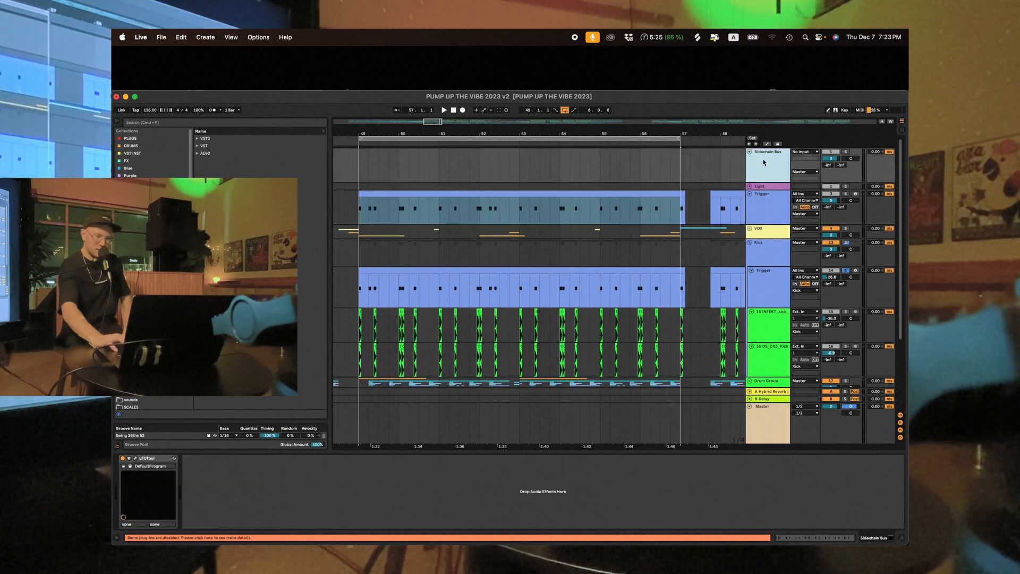
pyautogui.click(135, 458)
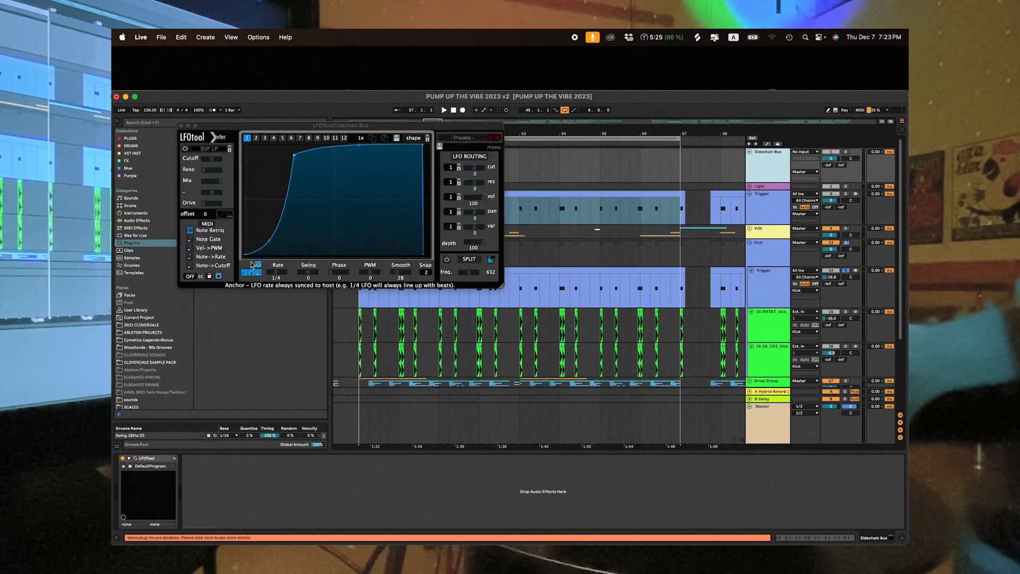
pyautogui.moveTo(254, 125); pyautogui.dragTo(188, 260)
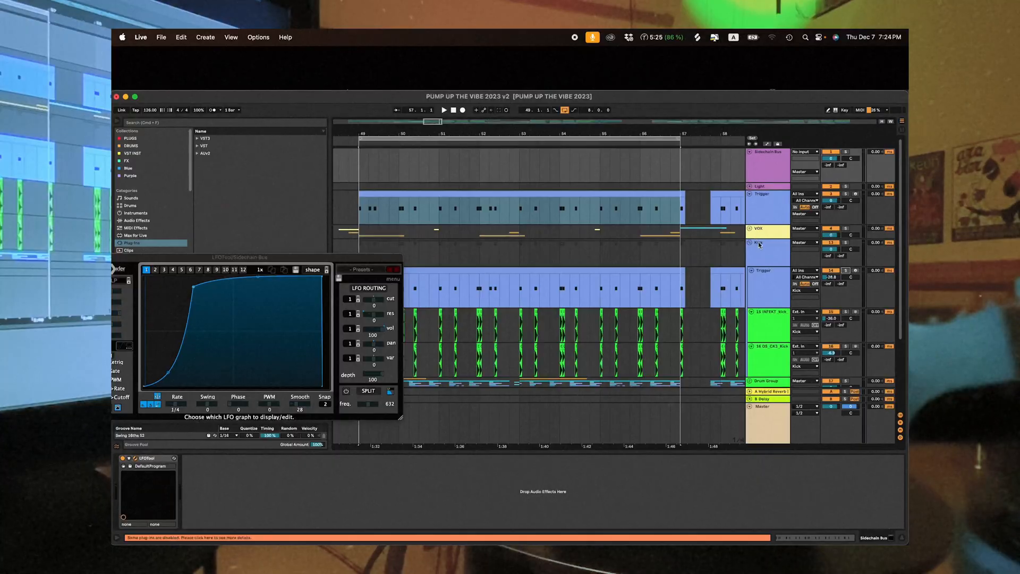
# - Fold the Kick group, insert a new audio track below the Stabs group, and route its output to the Sidechain Bus
pyautogui.click(750, 242)
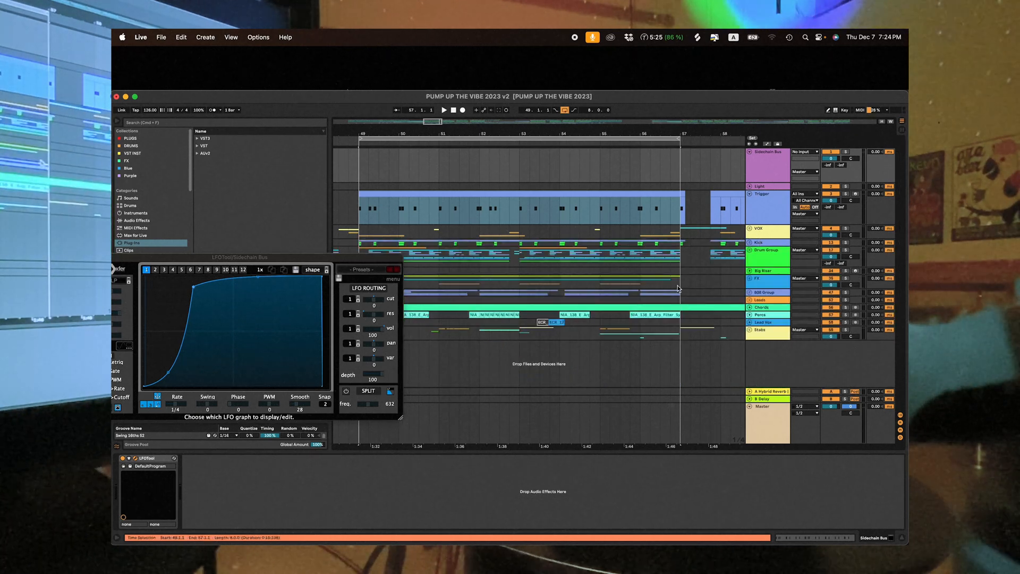
pyautogui.click(772, 339)
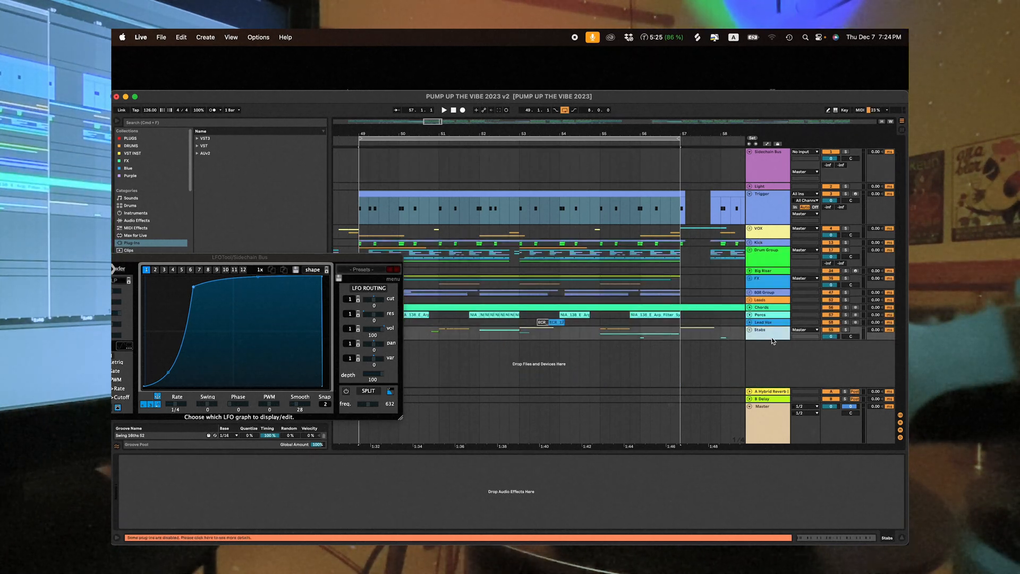
pyautogui.press('super+t')
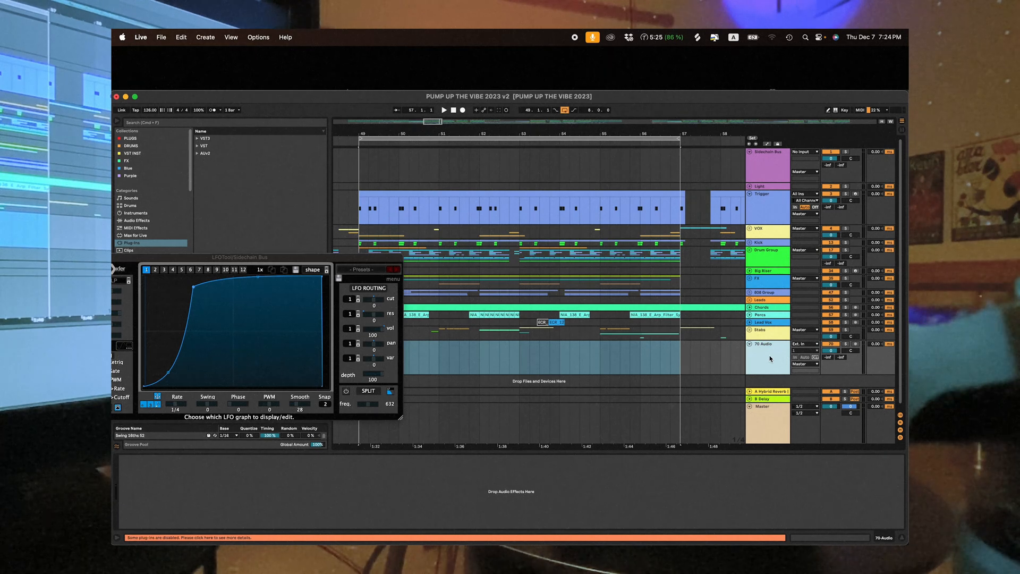
pyautogui.click(804, 364)
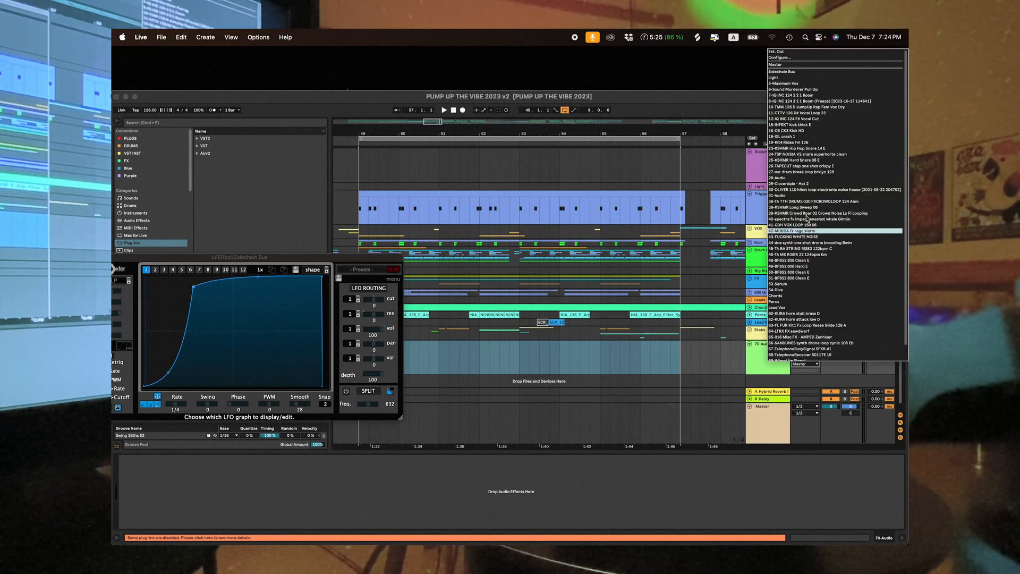
pyautogui.click(803, 72)
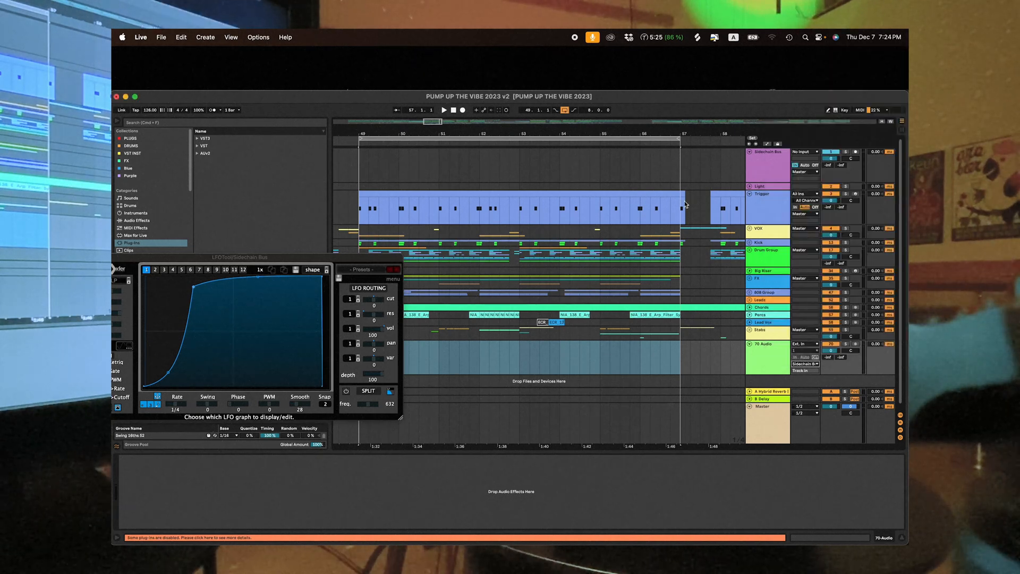
# - Return to the Sidechain Bus track and point out the main Trigger clip at bar 49
pyautogui.click(764, 162)
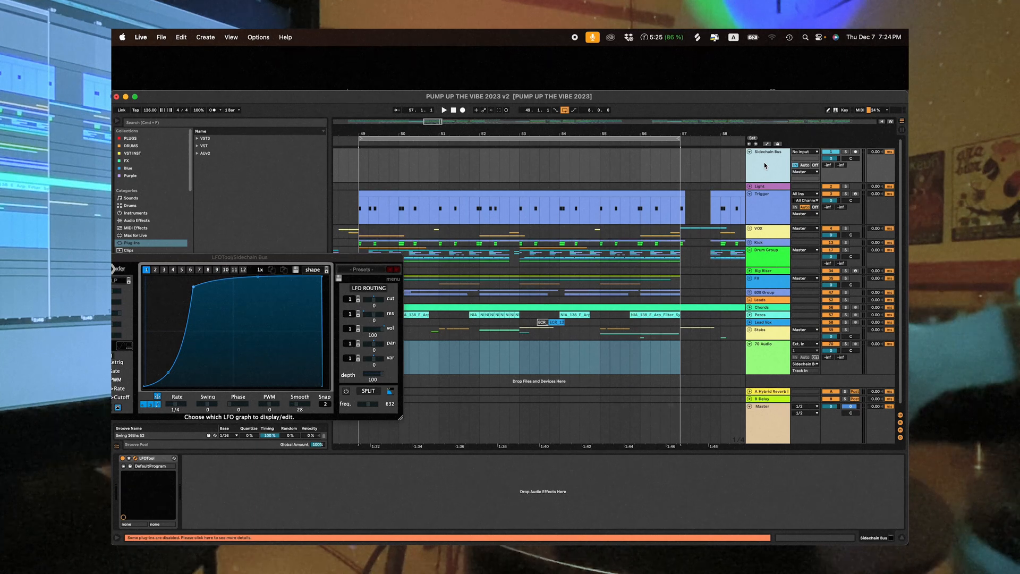
pyautogui.click(363, 207)
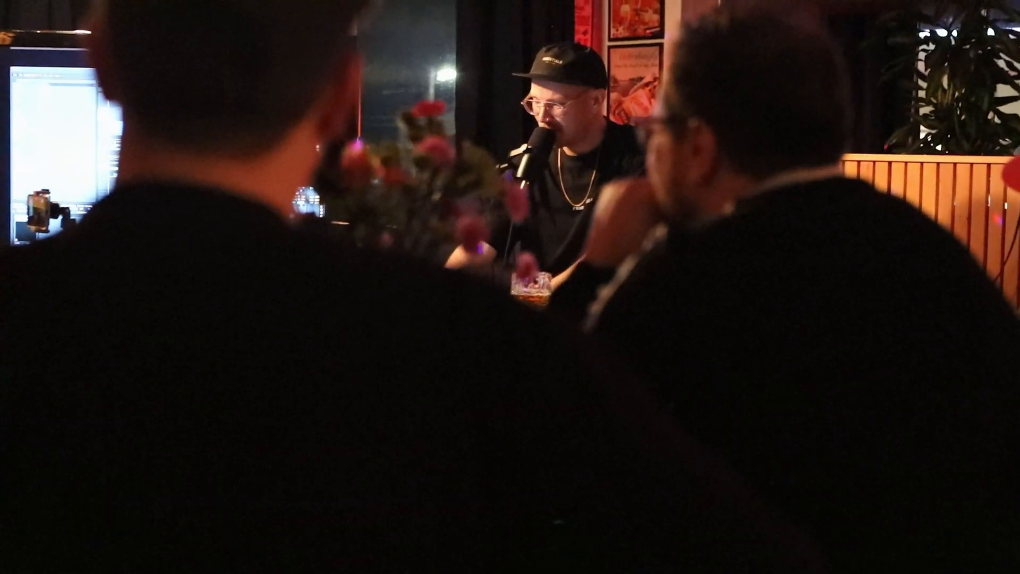
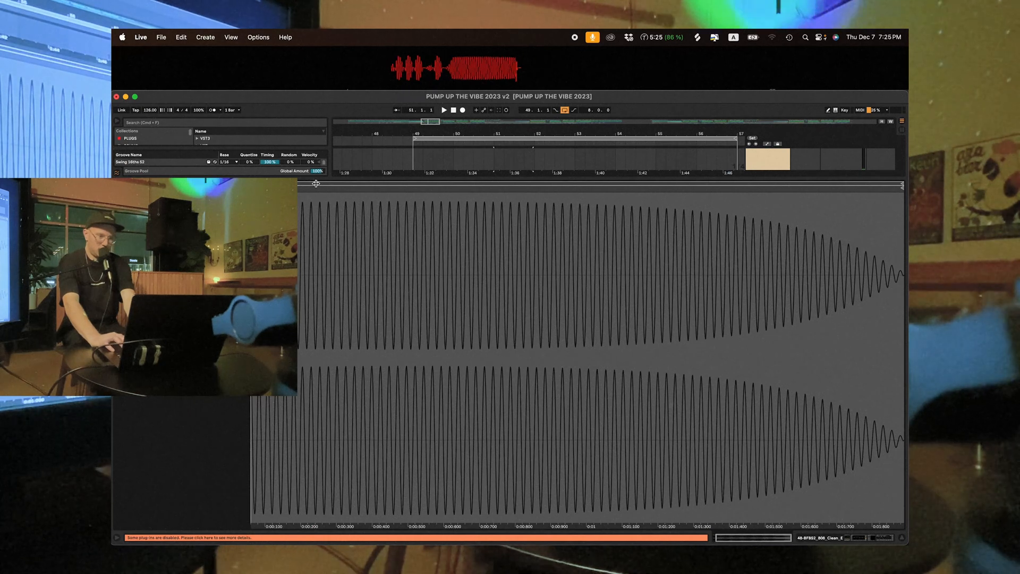
# - Shrink the clip view to reveal the arrangement and select the first 808 track's clips from bar 50 to the end of the section
pyautogui.moveTo(318, 178); pyautogui.dragTo(317, 387)
pyautogui.scroll(1, 505, 232)
pyautogui.hscroll(1, 519, 221)
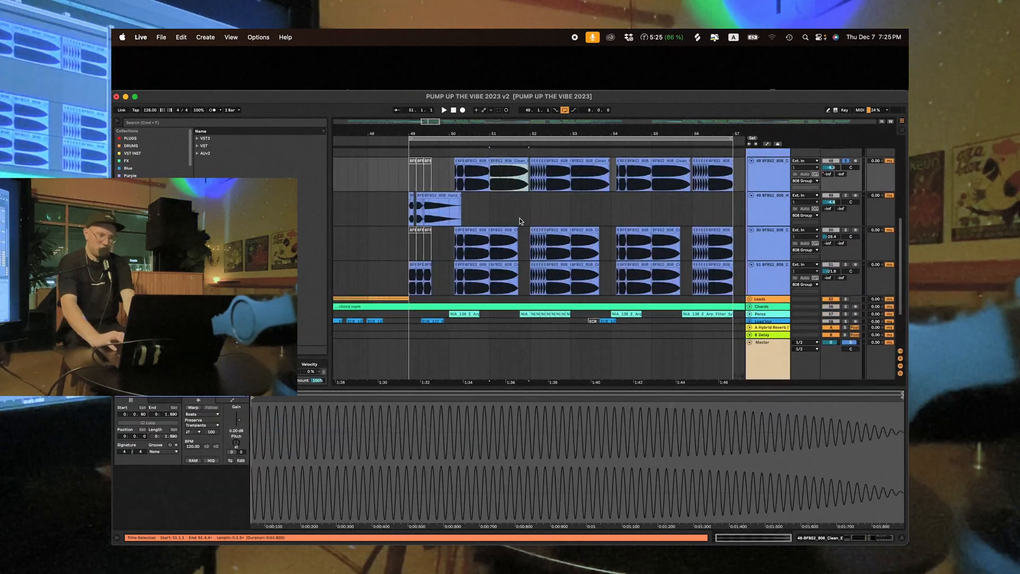
pyautogui.scroll(2, 436, 202)
pyautogui.hscroll(3, 437, 202)
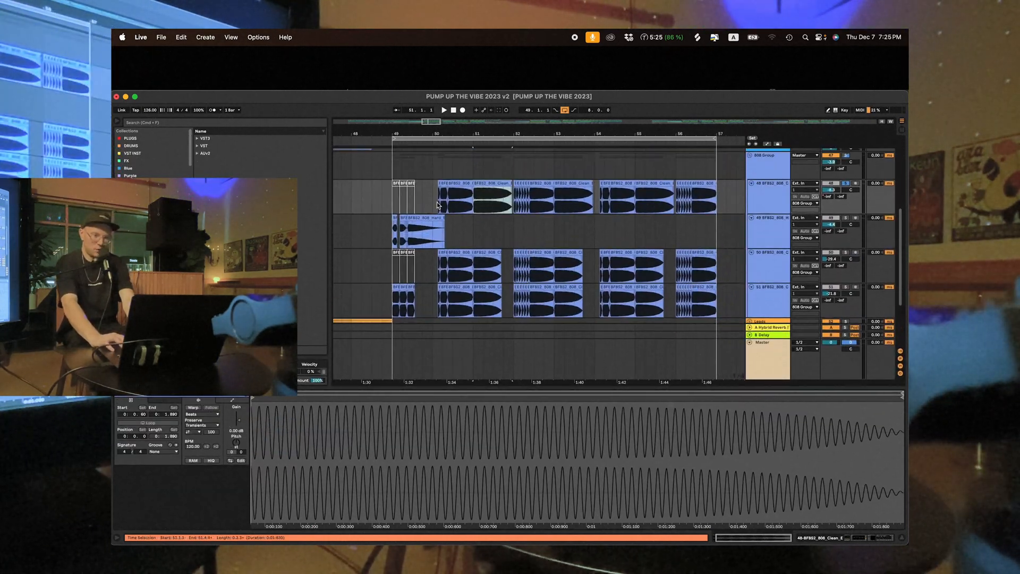
pyautogui.click(437, 198)
pyautogui.moveTo(437, 199); pyautogui.dragTo(749, 193)
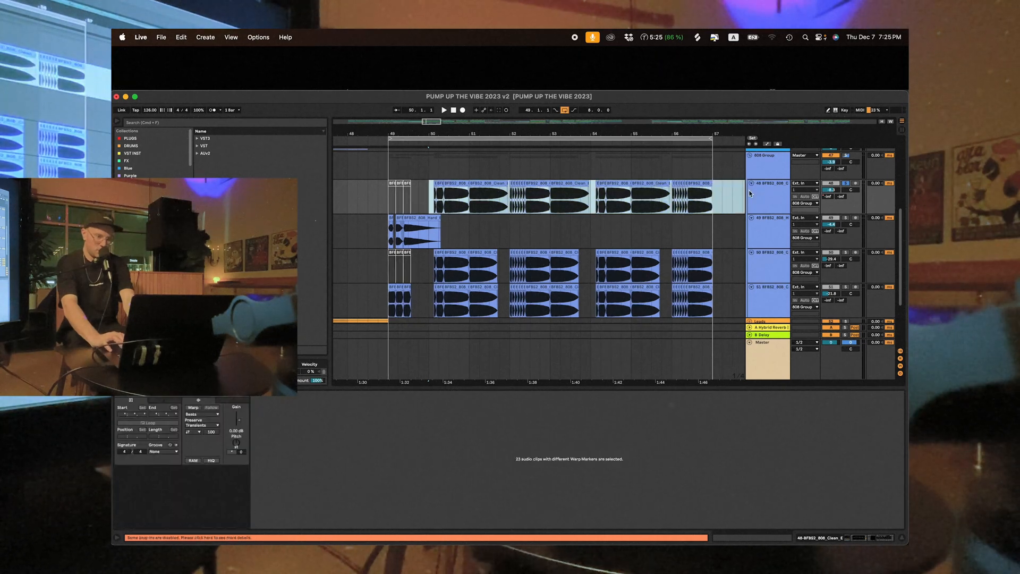
# - Inspect individual long and short clips on the first 808 track, including the run of short clips at bar 52
pyautogui.click(534, 183)
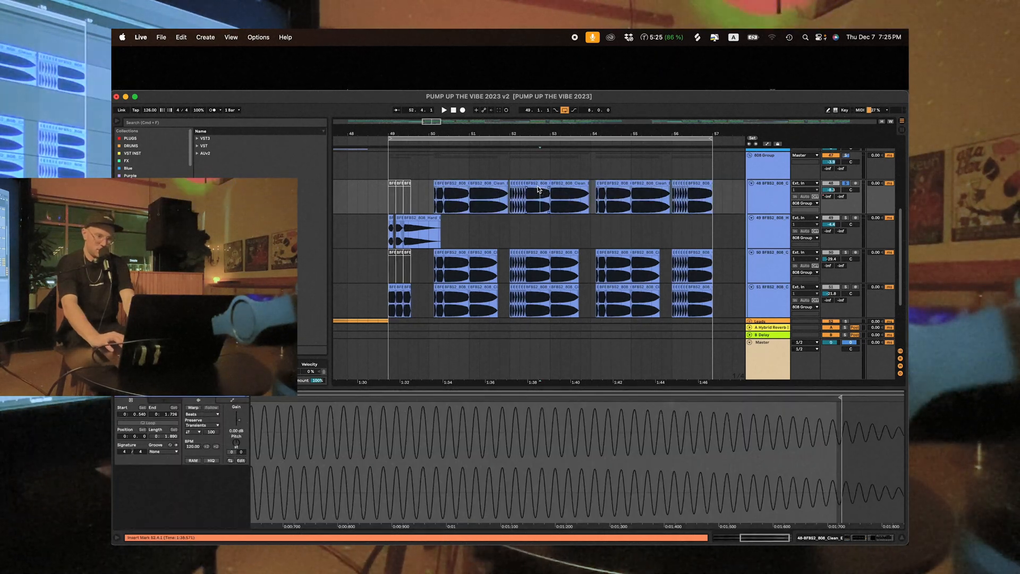
pyautogui.click(558, 184)
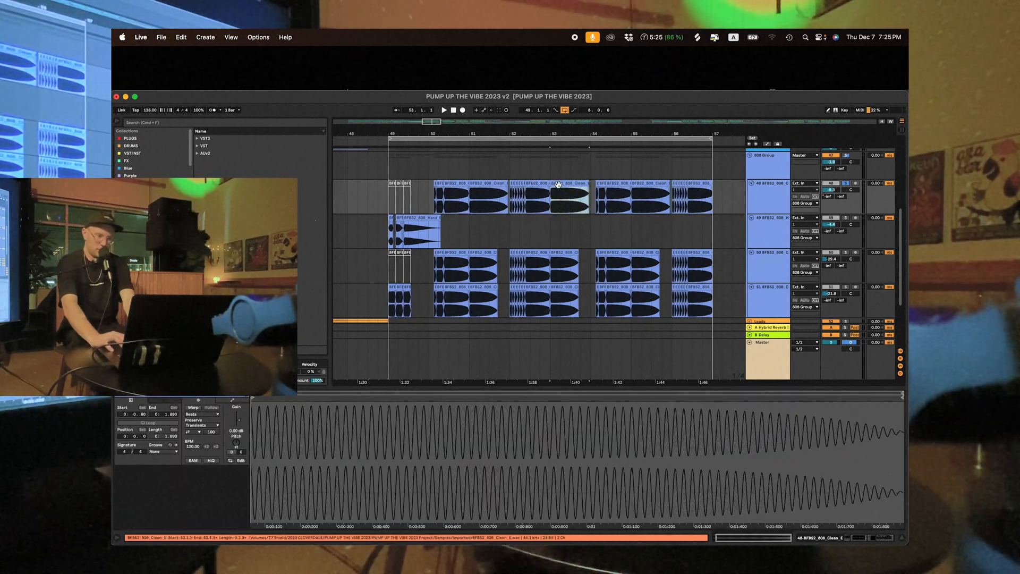
pyautogui.click(602, 185)
pyautogui.click(611, 184)
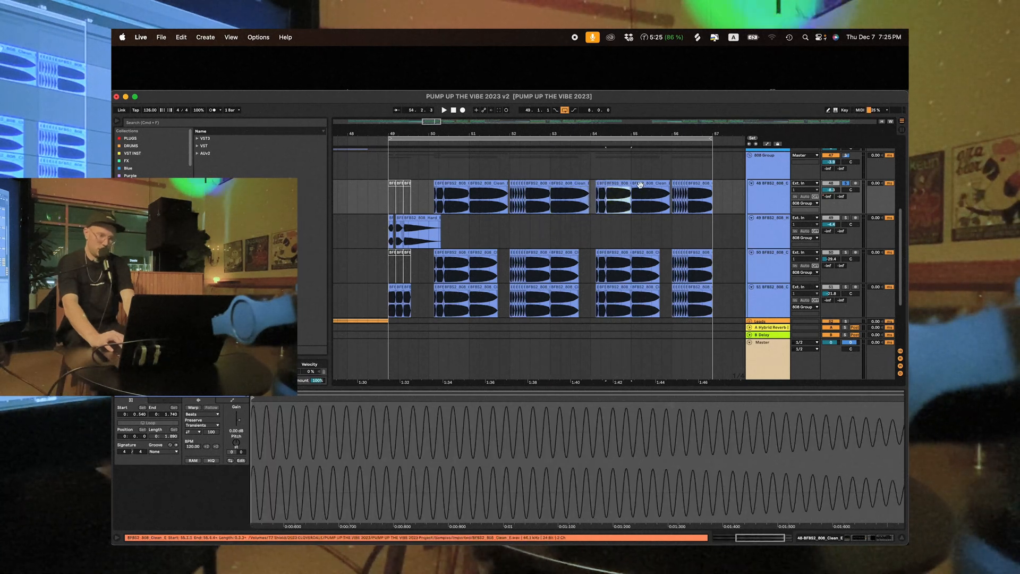
pyautogui.click(517, 183)
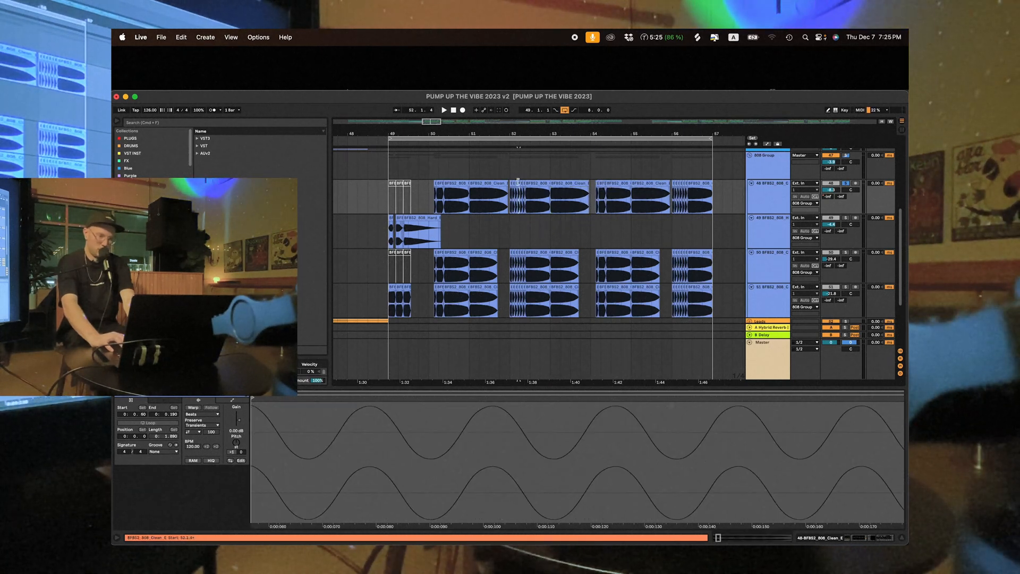
pyautogui.scroll(3, 508, 189)
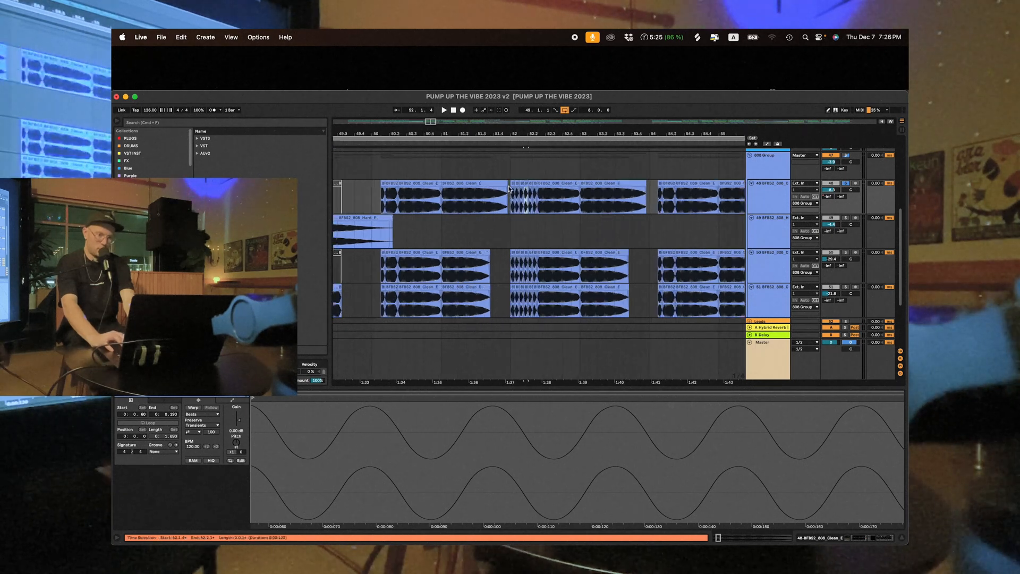
pyautogui.moveTo(512, 200); pyautogui.dragTo(538, 200)
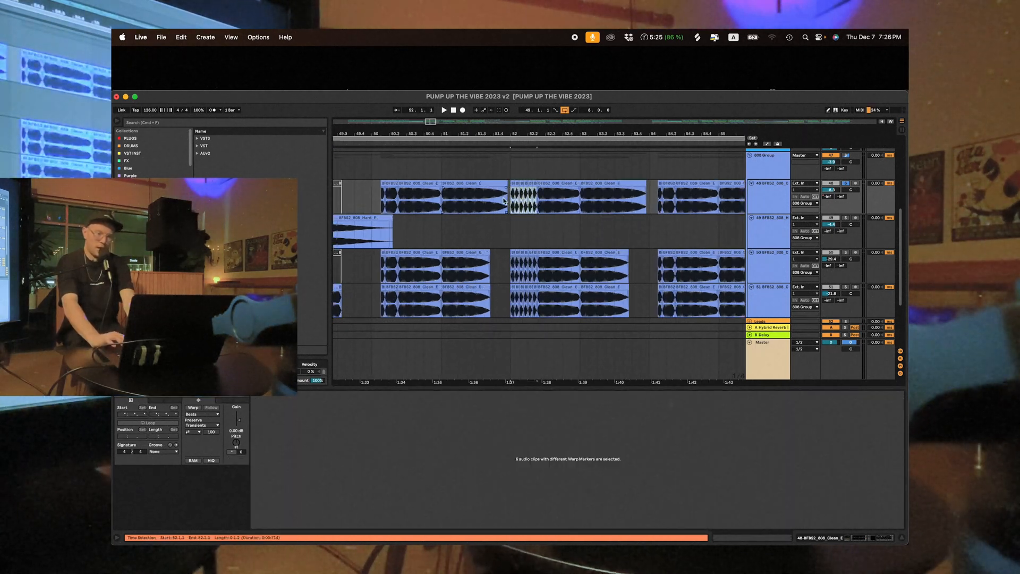
# - Turn on Warp for the long clip at bar 51 on the first 808 track and try shortening it from its end
pyautogui.hscroll(-2, 505, 200)
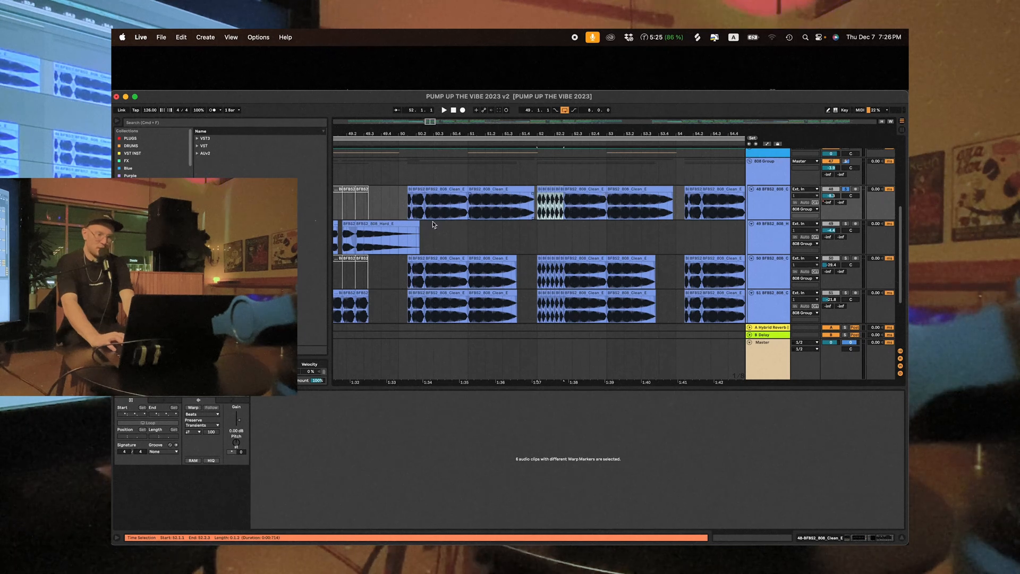
pyautogui.click(402, 201)
pyautogui.click(492, 192)
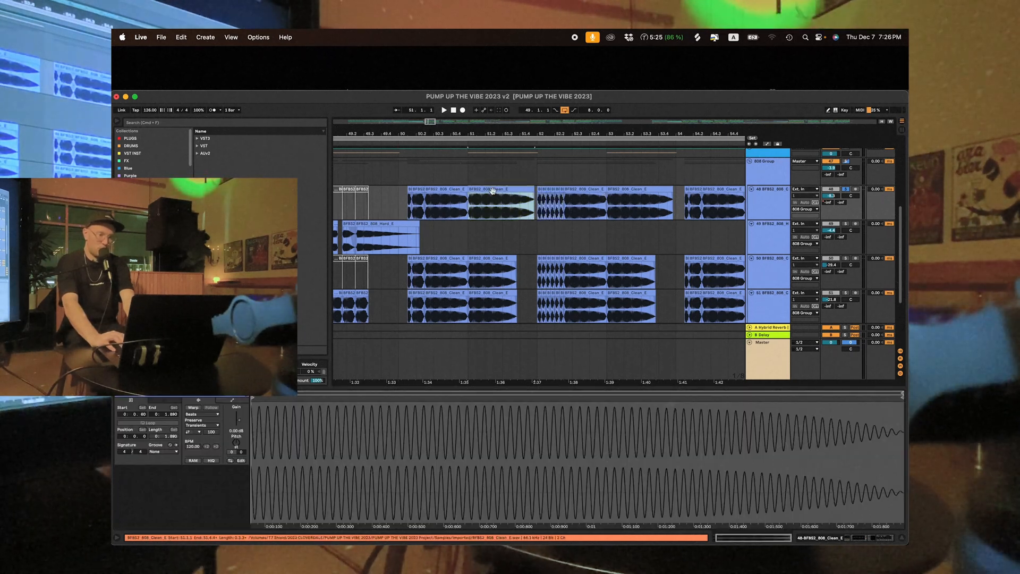
pyautogui.click(239, 444)
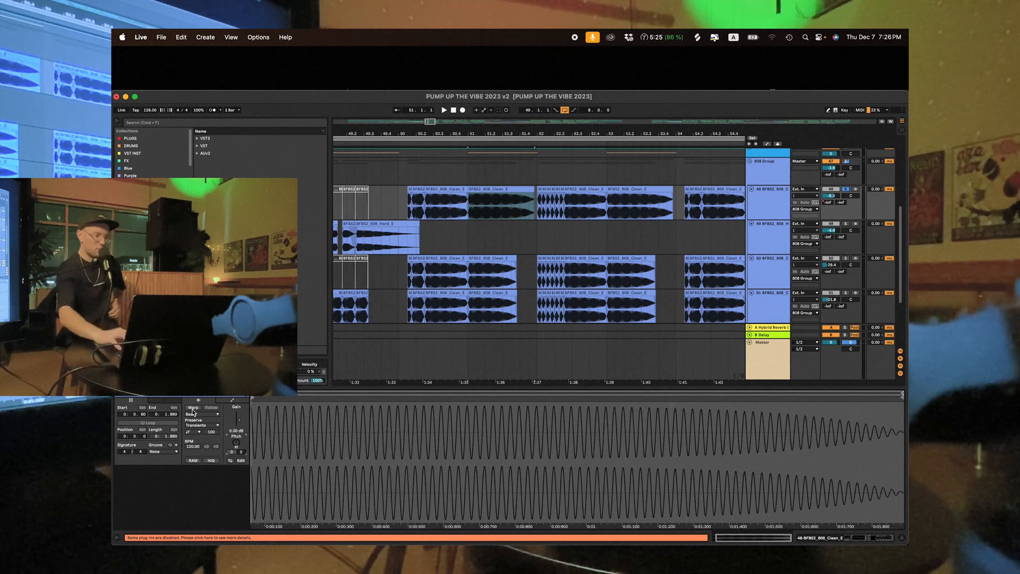
pyautogui.click(193, 408)
pyautogui.click(537, 191)
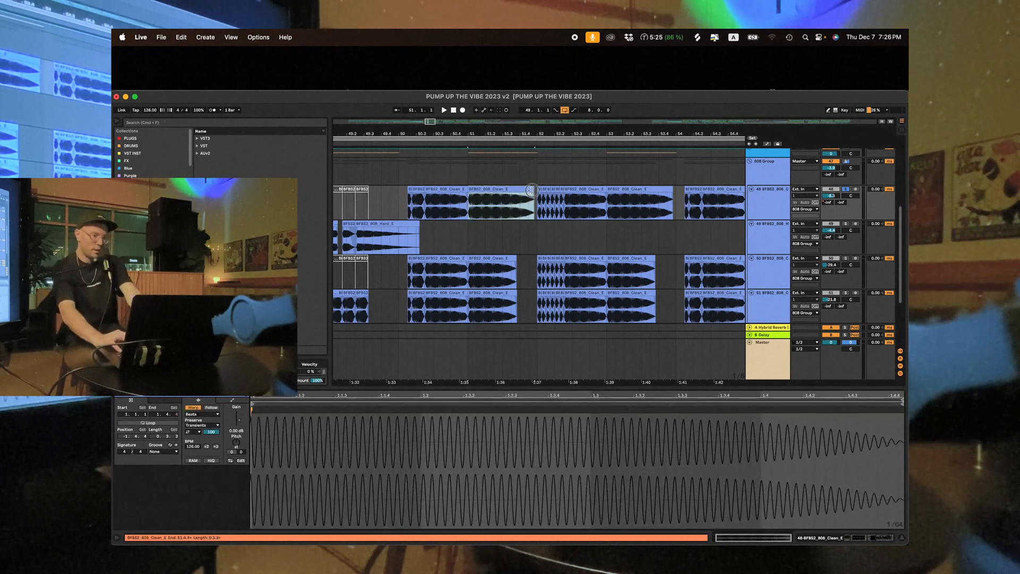
pyautogui.moveTo(537, 190); pyautogui.dragTo(517, 206)
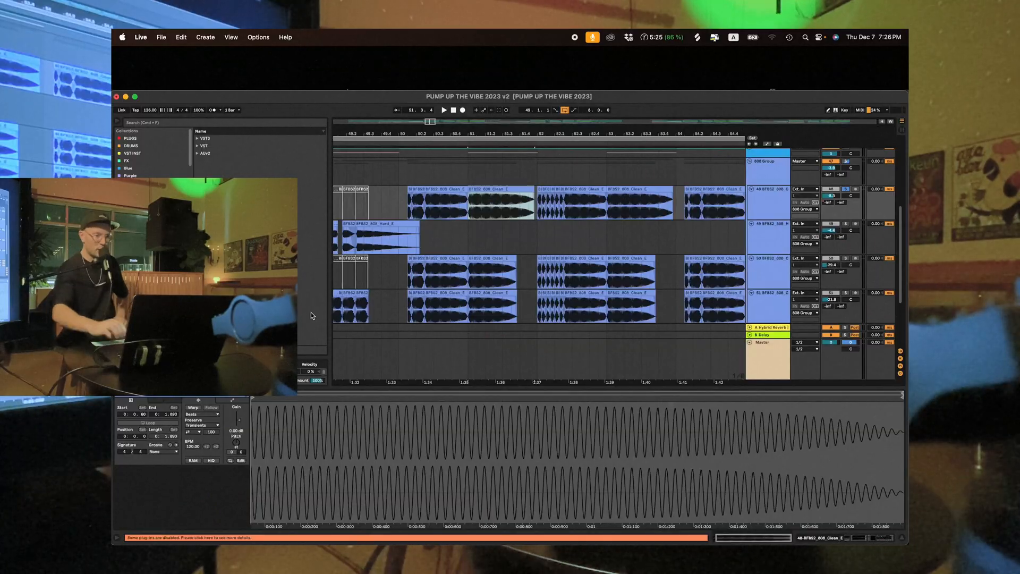
# - Compare a short clip at bar 52 with the long 808 clip at bar 51 and try transposing the long one up 12 semitones
pyautogui.click(236, 442)
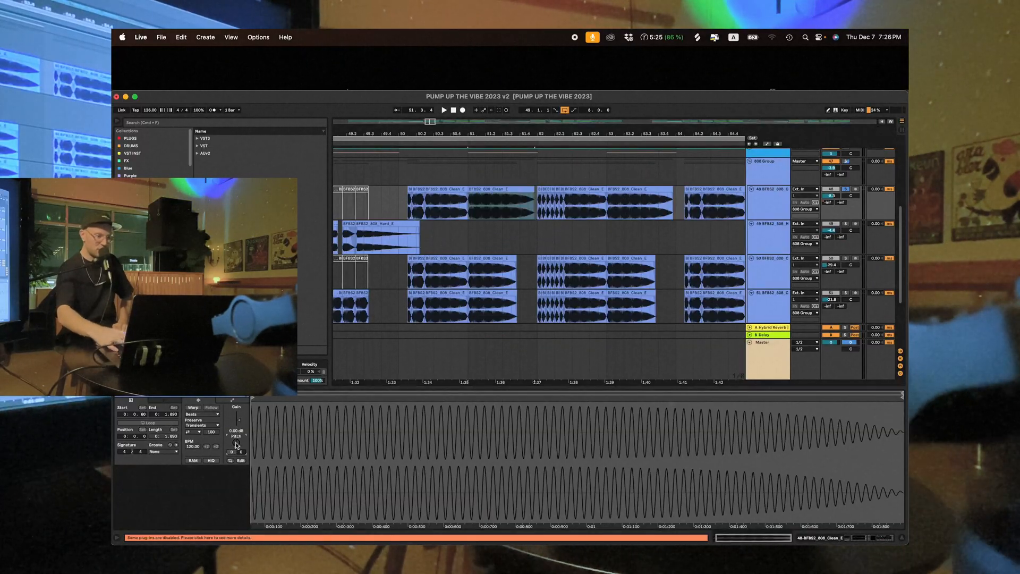
pyautogui.click(544, 189)
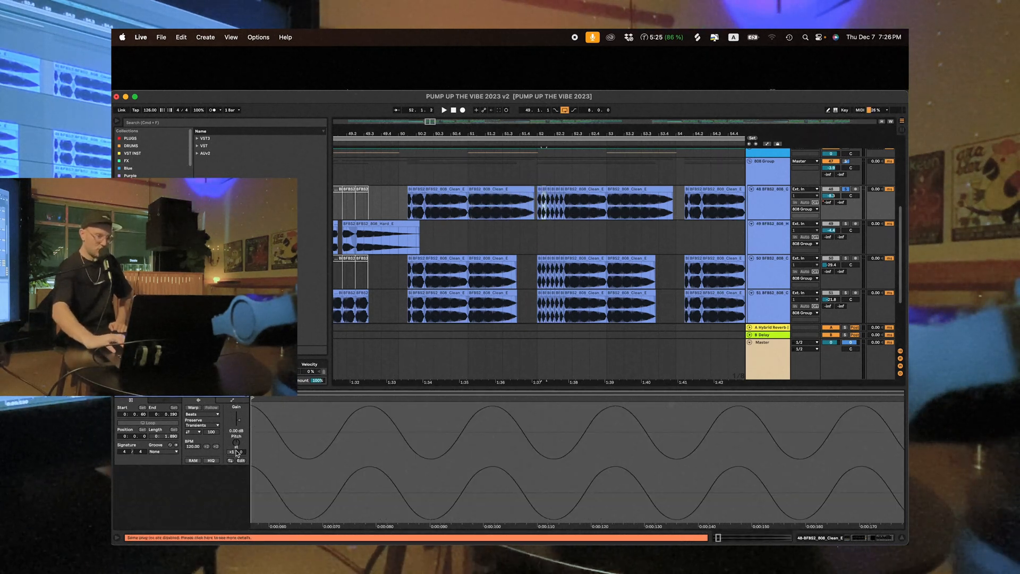
pyautogui.click(502, 187)
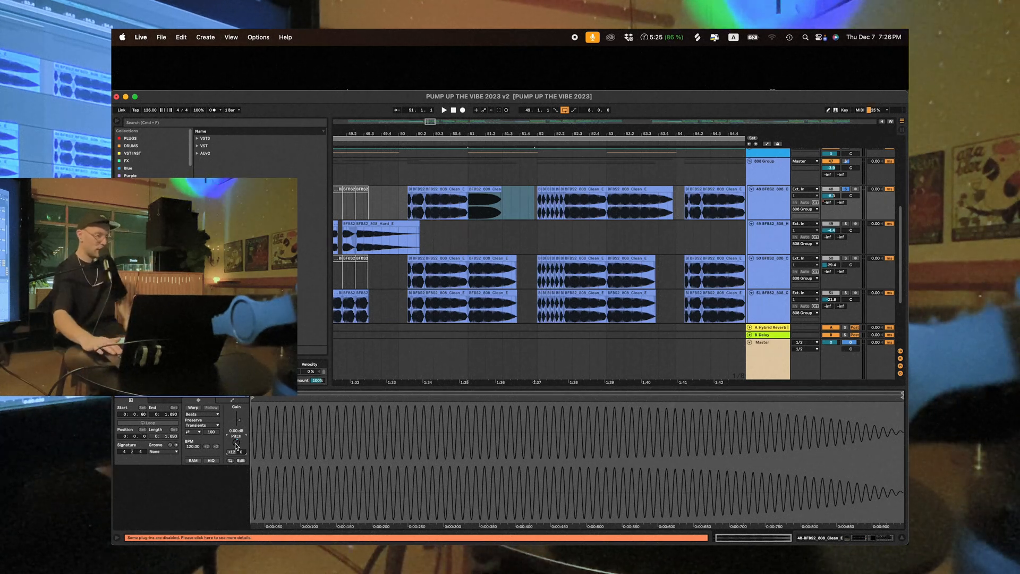
pyautogui.moveTo(236, 445); pyautogui.dragTo(236, 445)
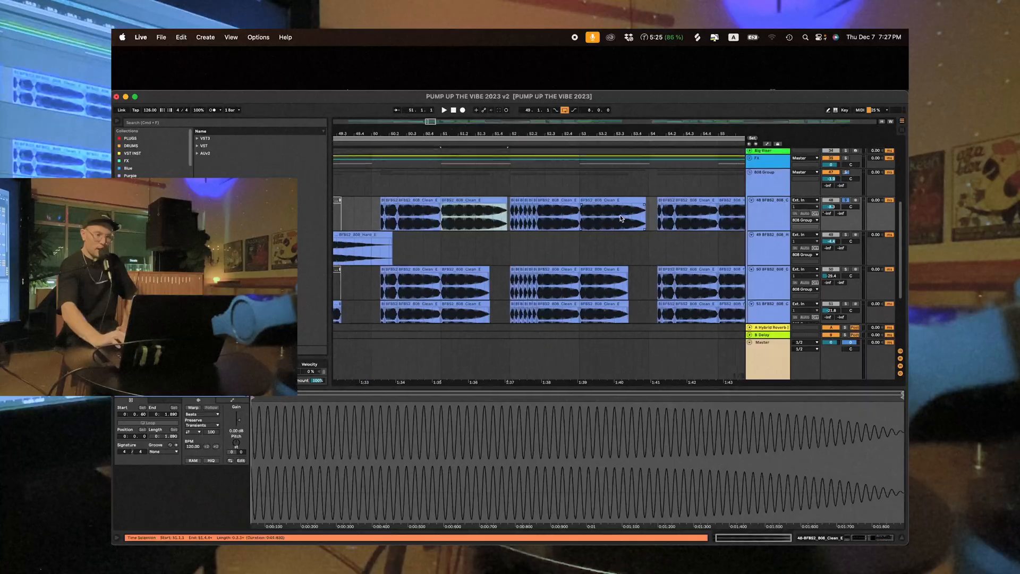
# - Examine how the clips are arranged across the four 808 layers between bars 49 and 57
pyautogui.hscroll(1, 621, 218)
pyautogui.scroll(1, 621, 219)
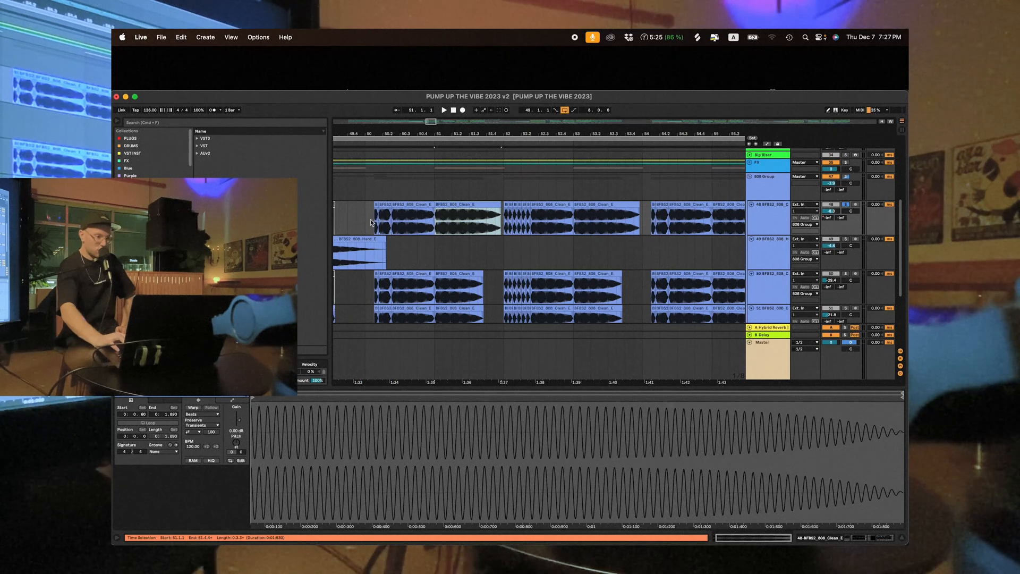
pyautogui.scroll(-1, 531, 224)
pyautogui.hscroll(2, 531, 223)
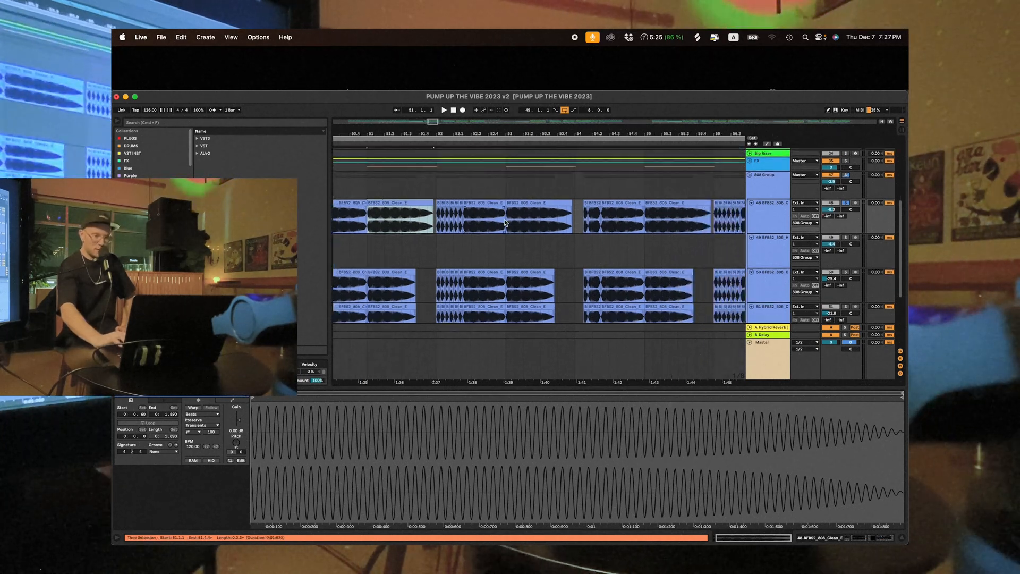
pyautogui.hscroll(2, 660, 237)
pyautogui.scroll(1, 663, 239)
pyautogui.hscroll(-1, 663, 239)
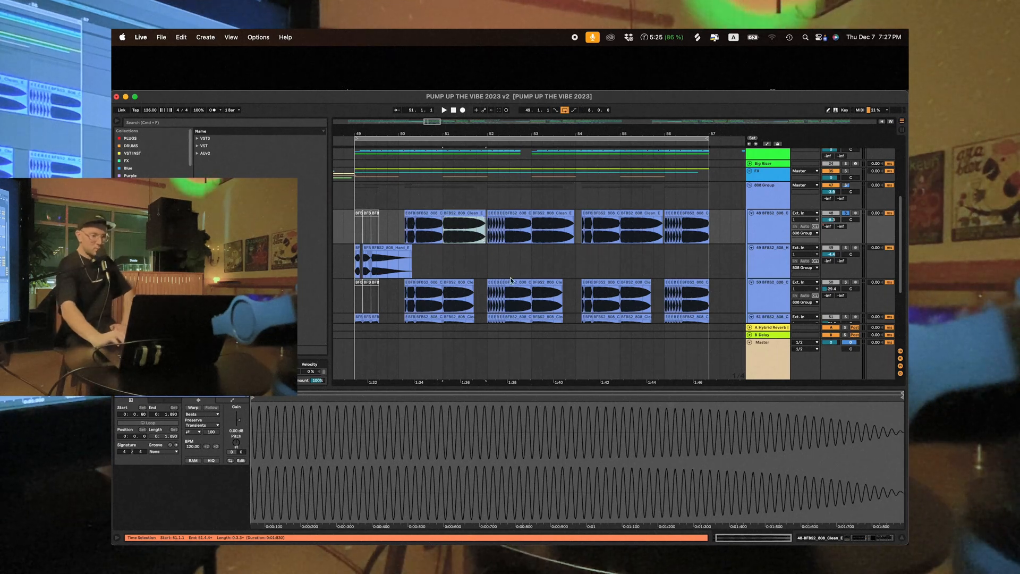
pyautogui.scroll(2, 511, 281)
pyautogui.hscroll(1, 511, 280)
pyautogui.scroll(2, 511, 280)
pyautogui.hscroll(-1, 511, 281)
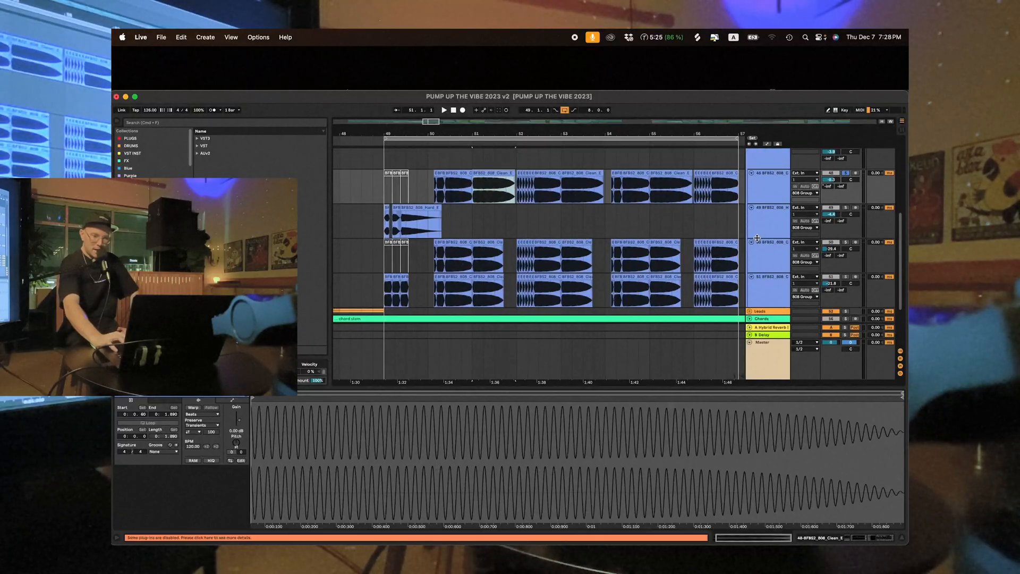
# - Solo the 50-BFBS2_808_Clean_E track, play its clips from bar 50, and show the track's device chain
pyautogui.click(771, 257)
pyautogui.click(845, 243)
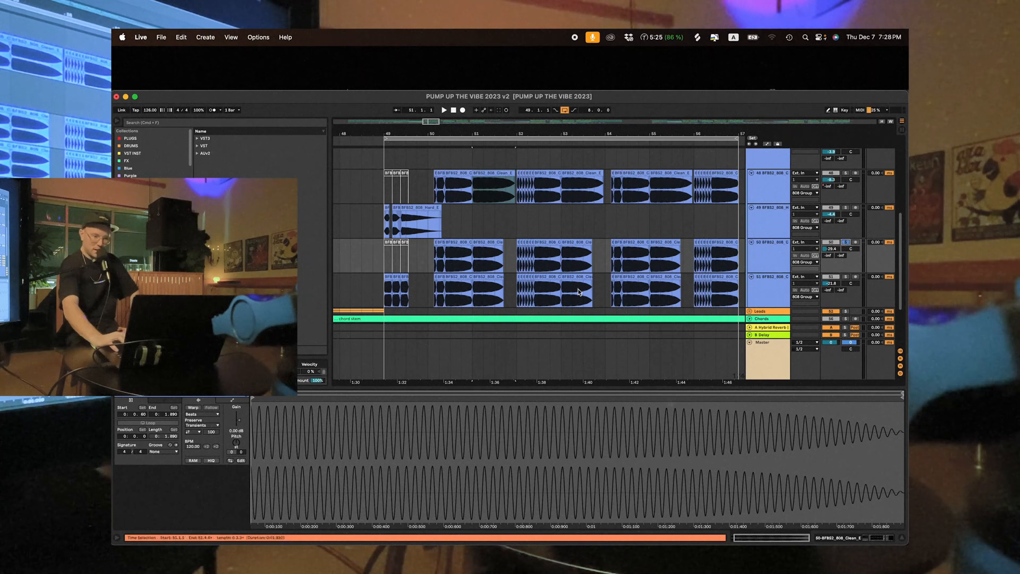
pyautogui.click(451, 264)
pyautogui.press('space')
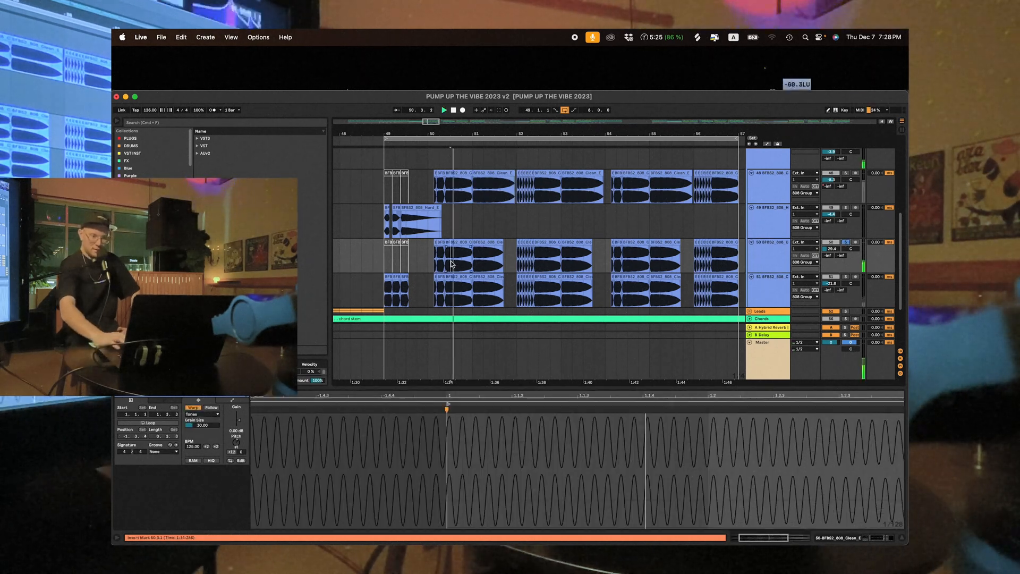
pyautogui.click(861, 538)
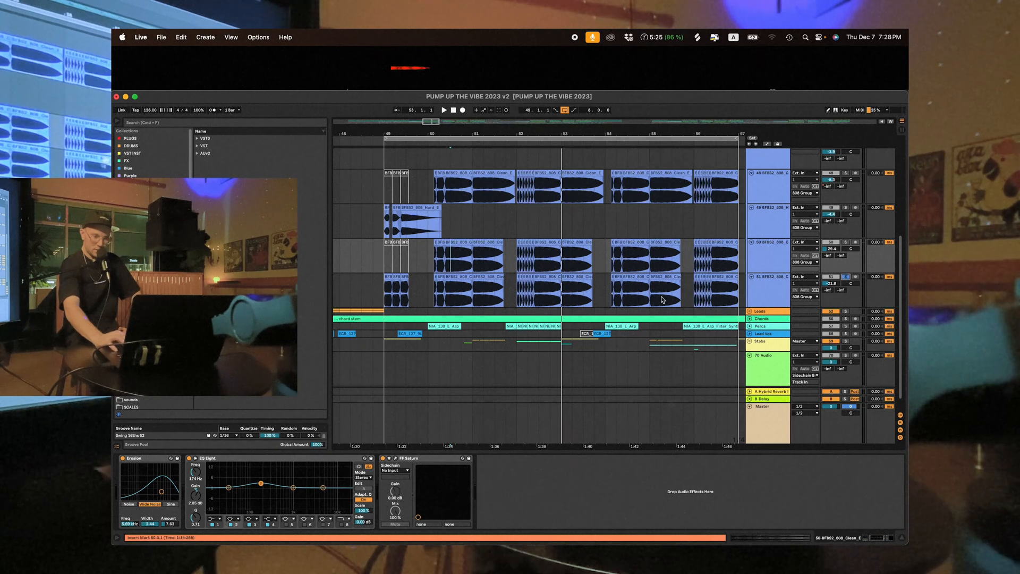
# - Audition the bottom 808 layer from bar 50, and solo and audition the 808 Hard layer from bar 49
pyautogui.click(460, 301)
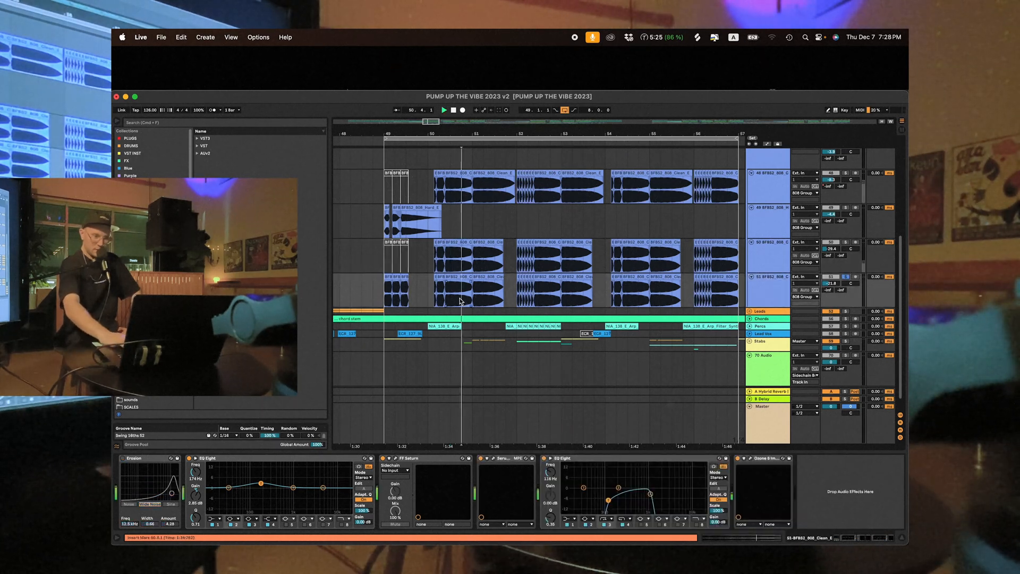
pyautogui.press('space')
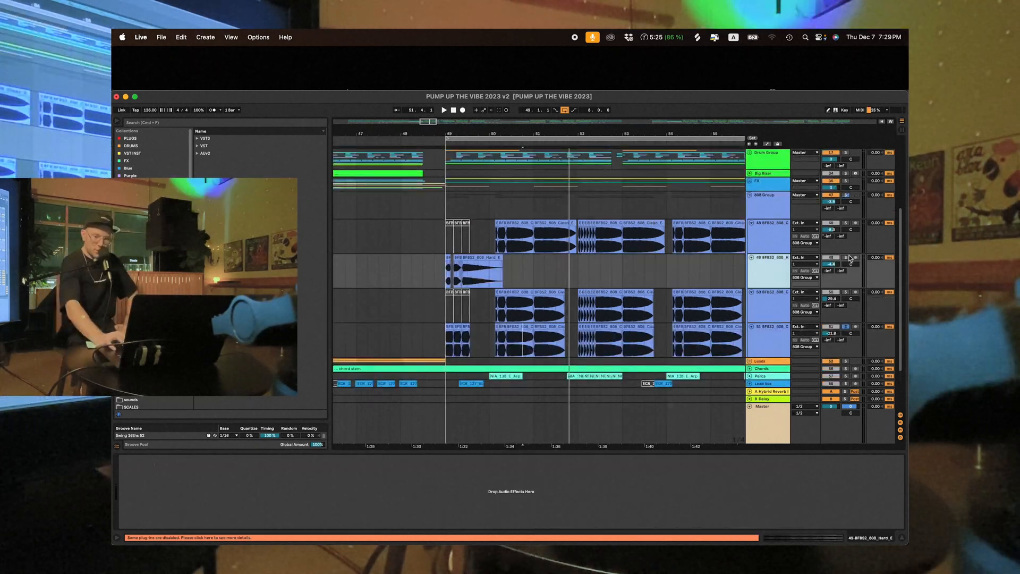
pyautogui.click(847, 257)
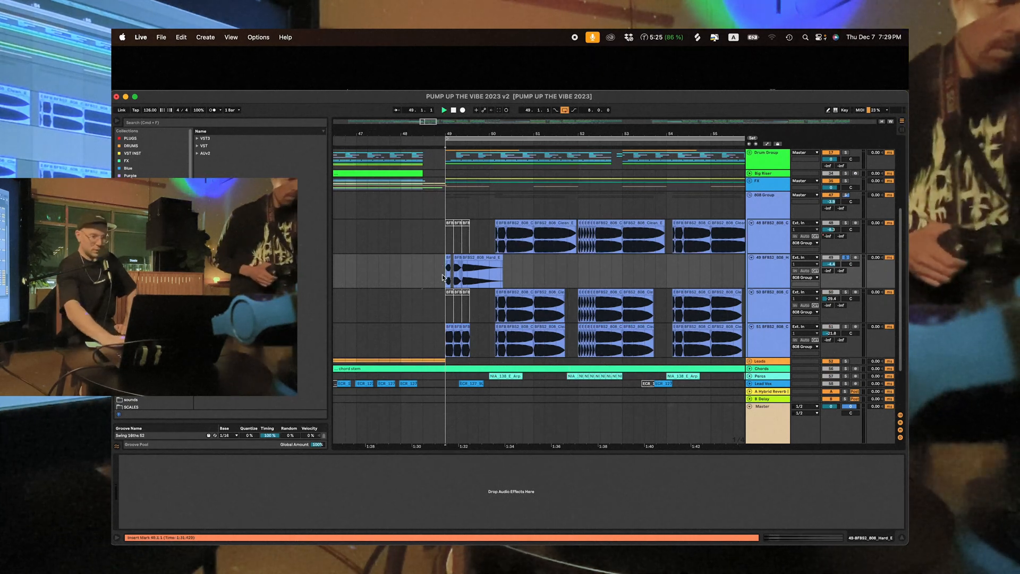
pyautogui.press('space')
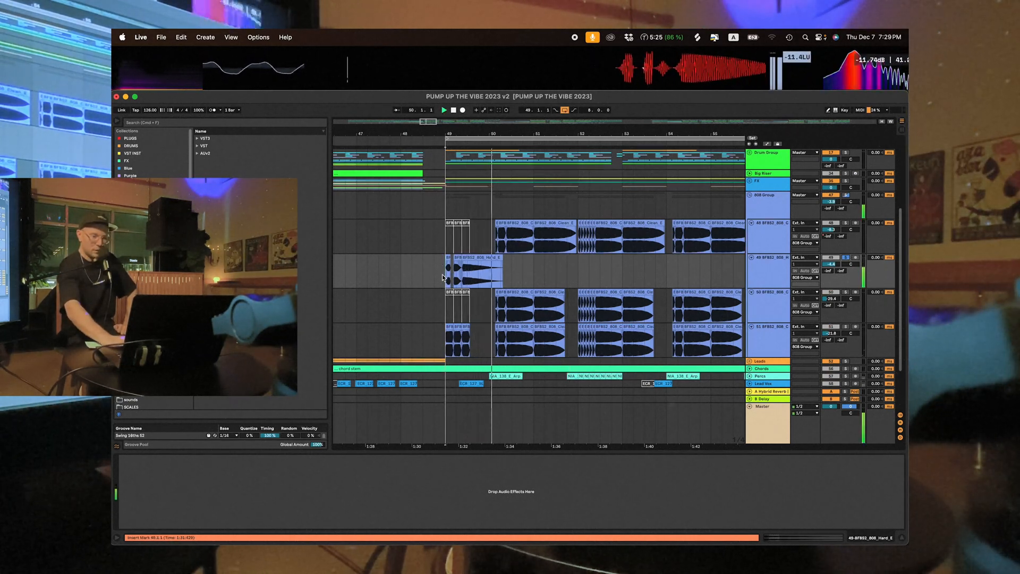
pyautogui.press('space')
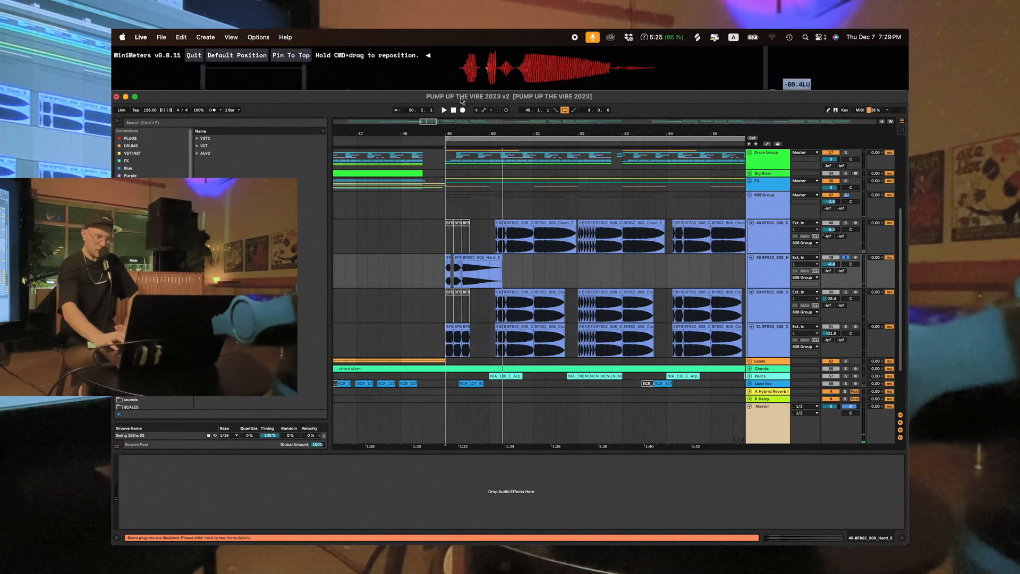
# - Select the 808 Group and look through its device chain from OTT and the first EQ Eight to LFOTool
pyautogui.moveTo(450, 129); pyautogui.dragTo(444, 160)
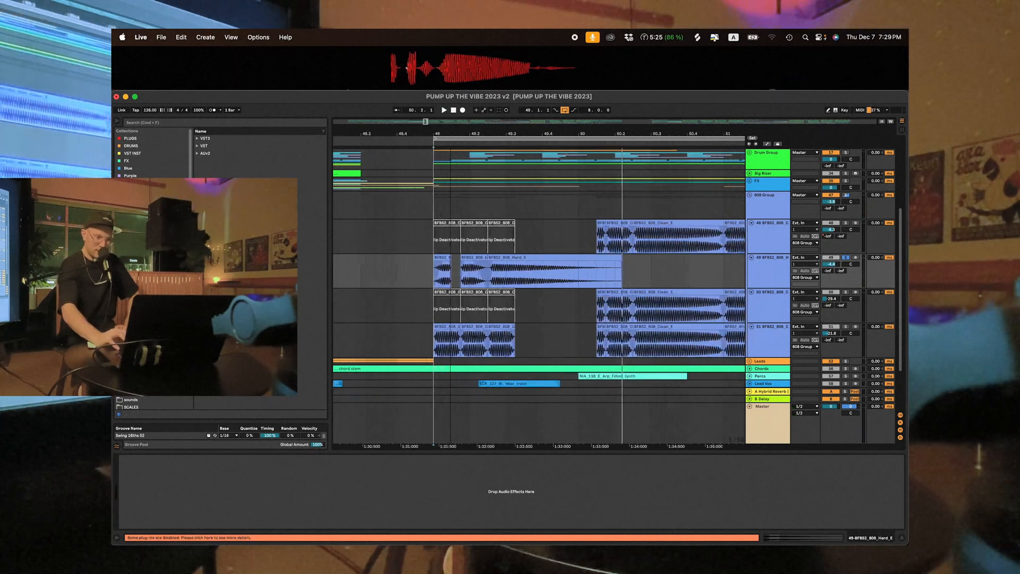
pyautogui.click(756, 214)
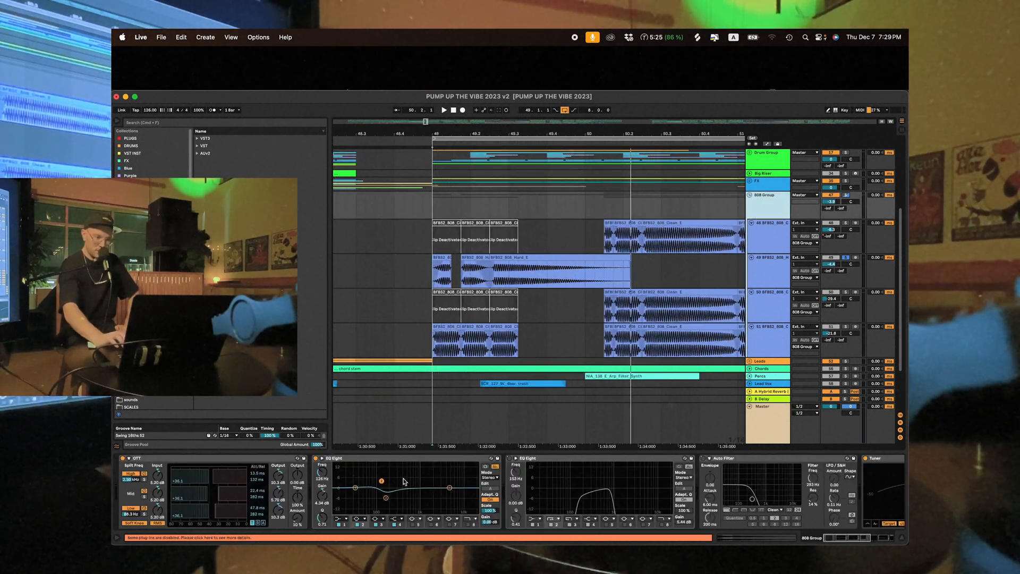
pyautogui.hscroll(5, 688, 482)
pyautogui.hscroll(-2, 404, 480)
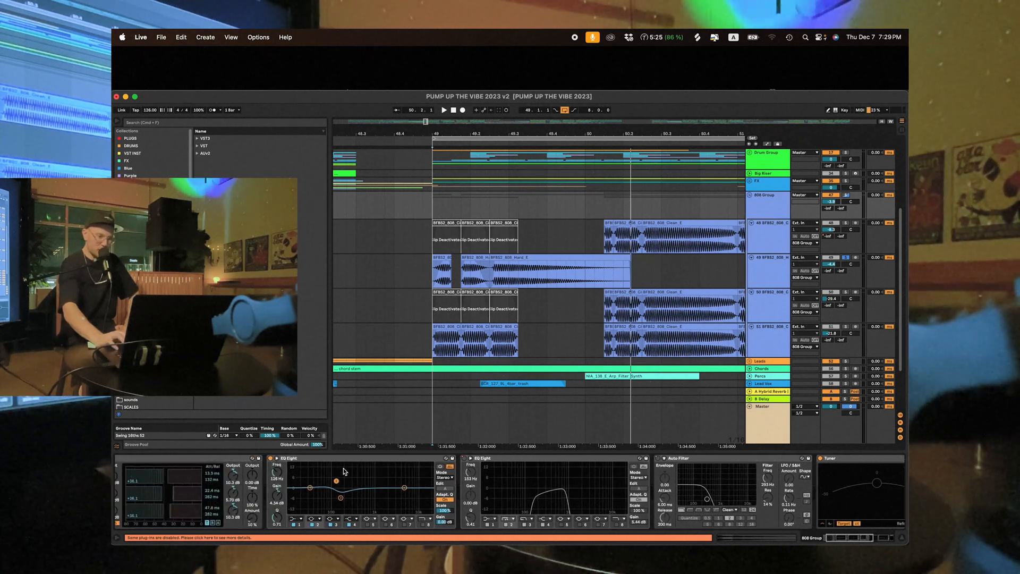
pyautogui.click(353, 457)
pyautogui.press('Delete')
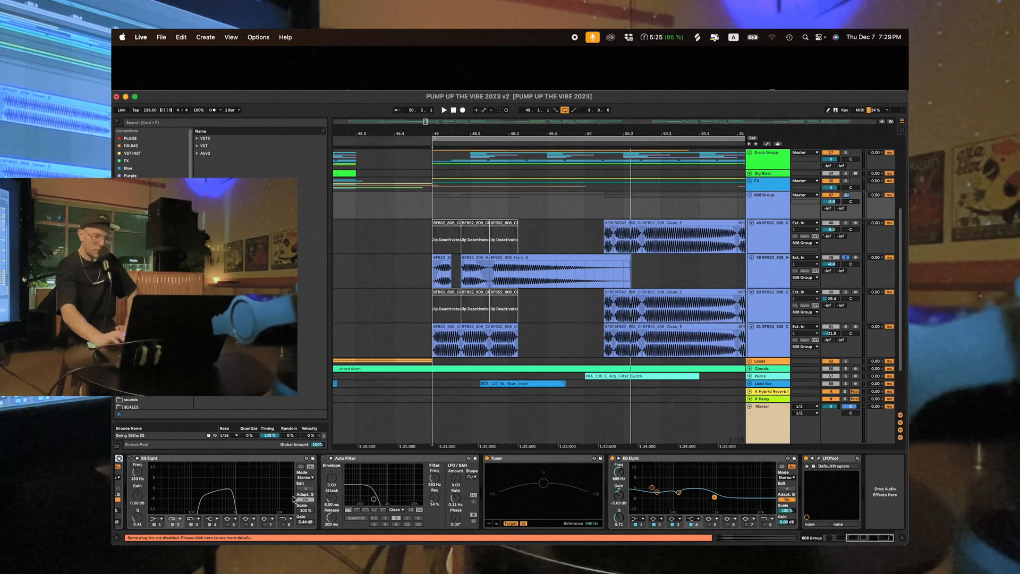
pyautogui.press('super+z')
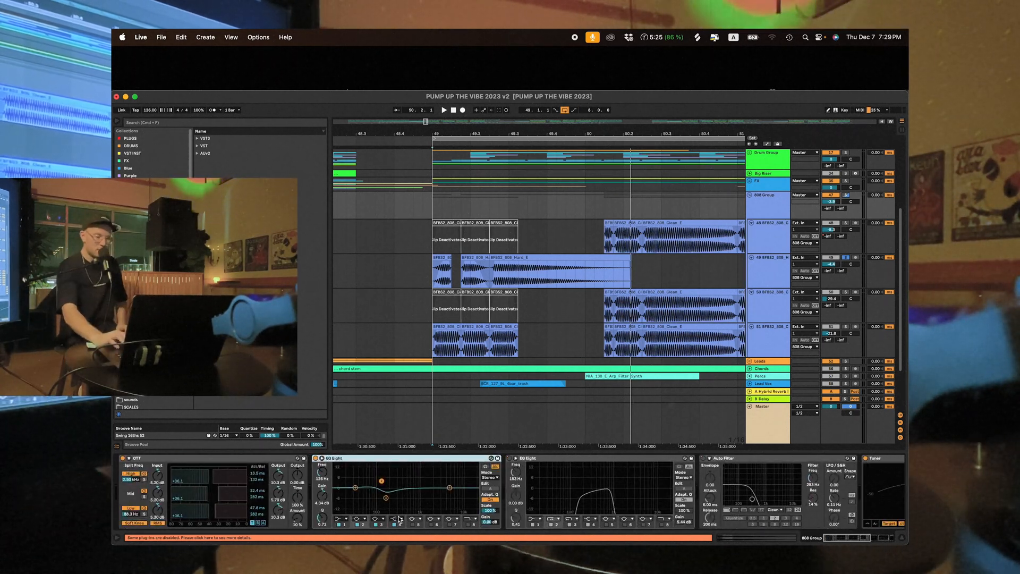
pyautogui.hscroll(1, 405, 483)
pyautogui.hscroll(3, 404, 483)
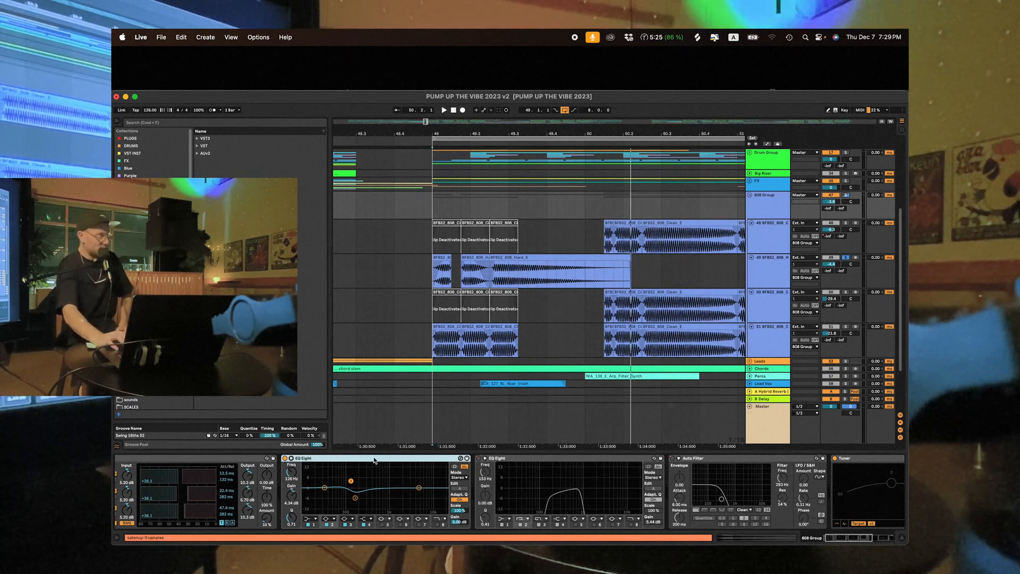
pyautogui.hscroll(15, 374, 460)
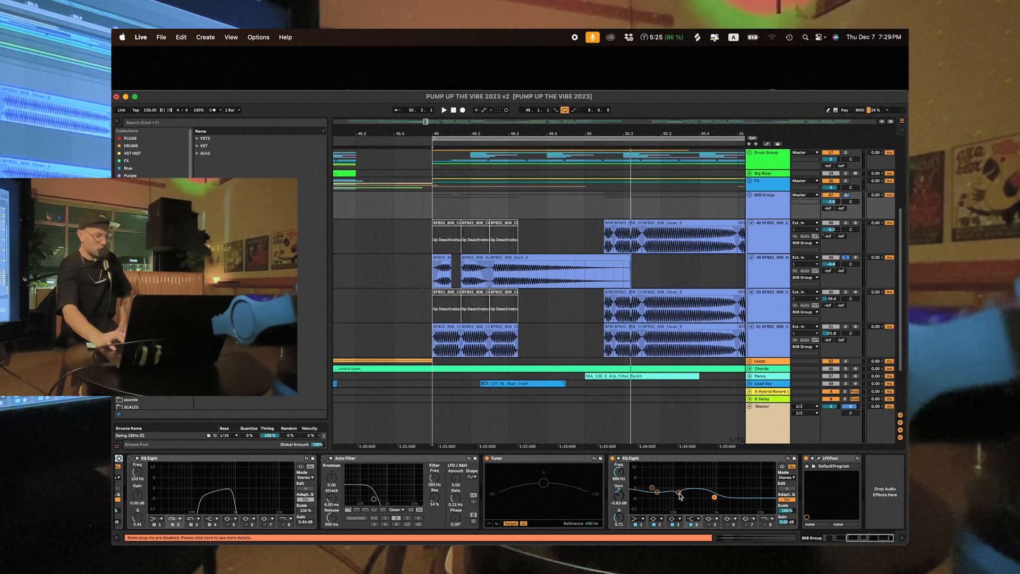
pyautogui.hscroll(-8, 676, 491)
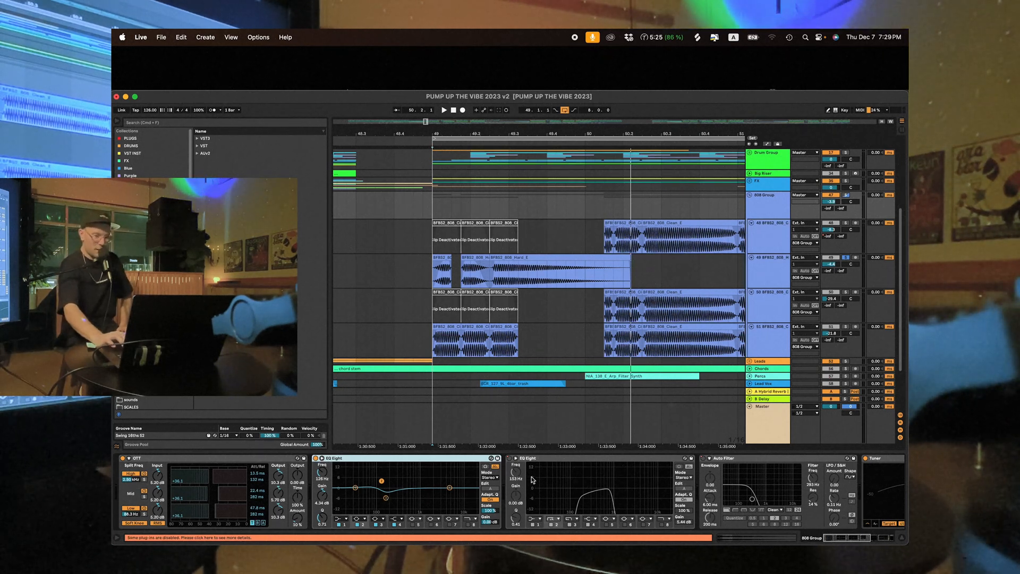
pyautogui.hscroll(8, 532, 479)
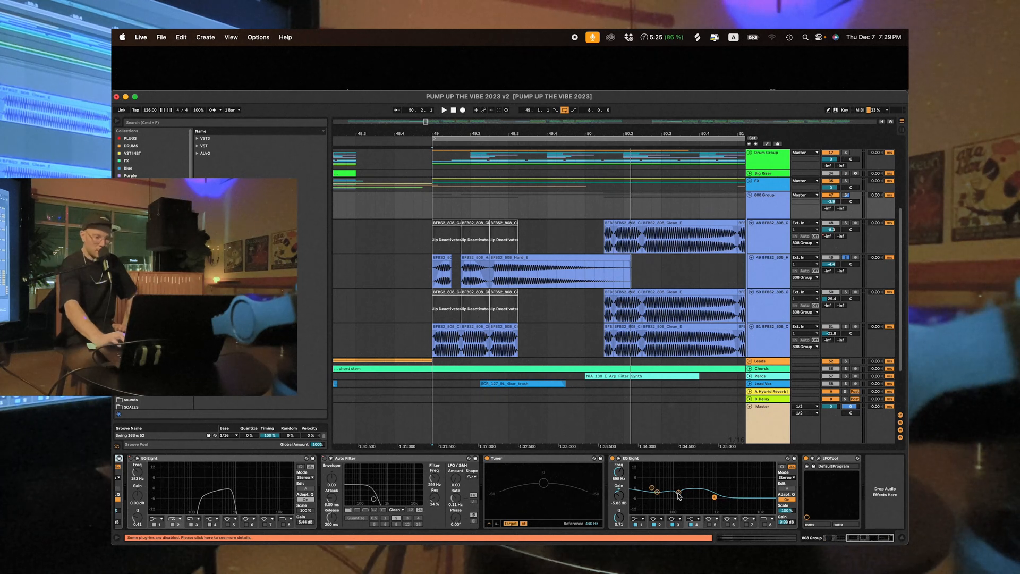
pyautogui.hscroll(-8, 679, 496)
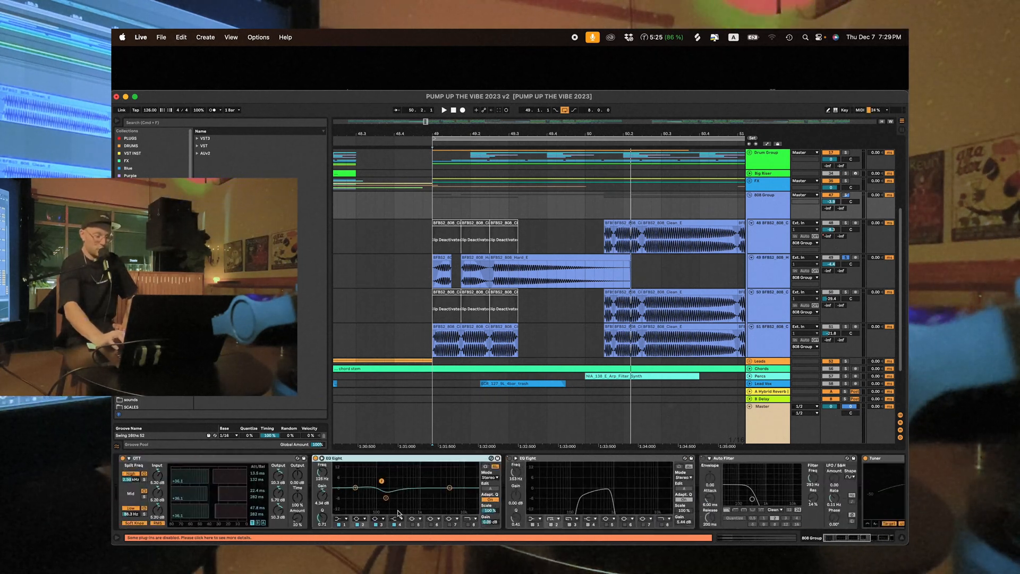
pyautogui.hscroll(8, 398, 514)
# - Collapse the 808 Group and bring the arrangement from bar 49 onward into view
pyautogui.click(769, 205)
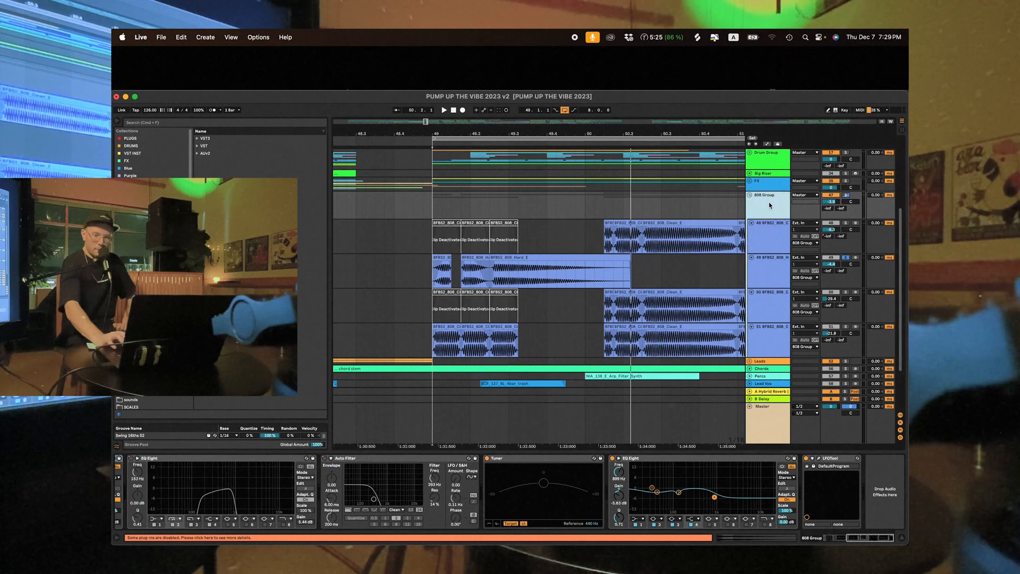
pyautogui.click(748, 195)
pyautogui.hscroll(5, 606, 206)
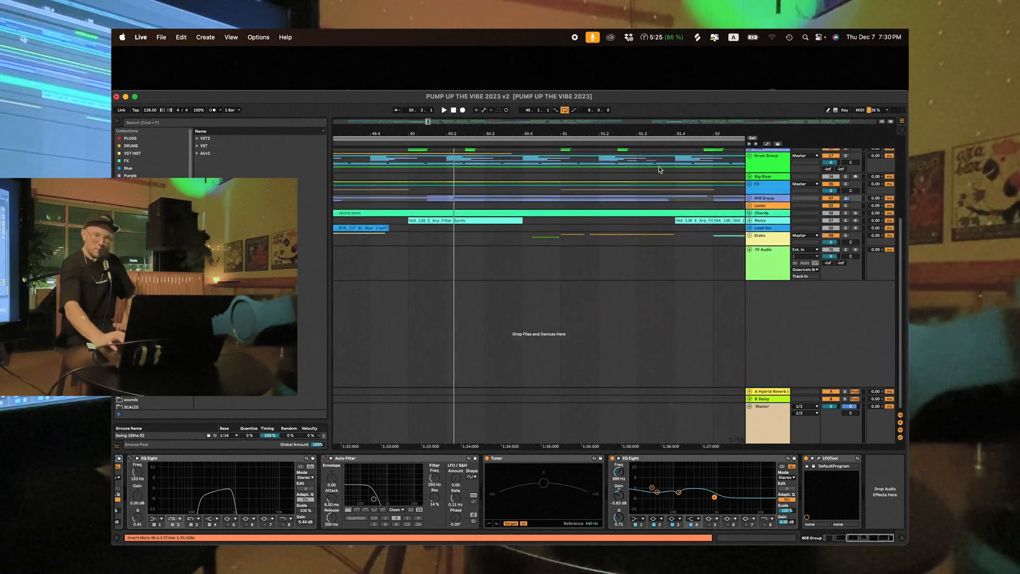
pyautogui.moveTo(643, 133); pyautogui.dragTo(641, 105)
pyautogui.hscroll(1, 669, 256)
pyautogui.hscroll(2, 670, 256)
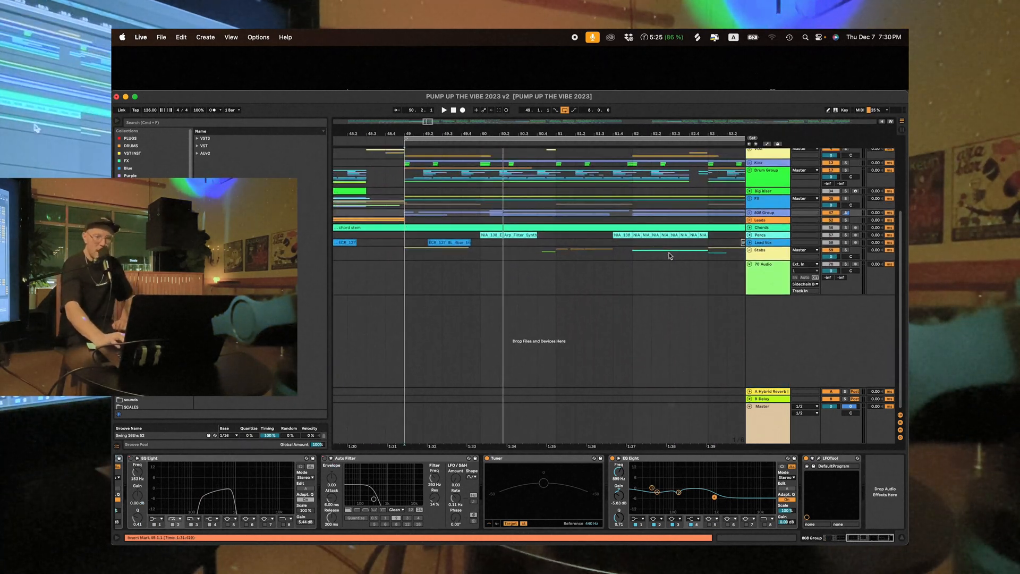
# - Solo the 808 Group, Drum Group and Kick together
pyautogui.scroll(5, 704, 253)
pyautogui.click(844, 292)
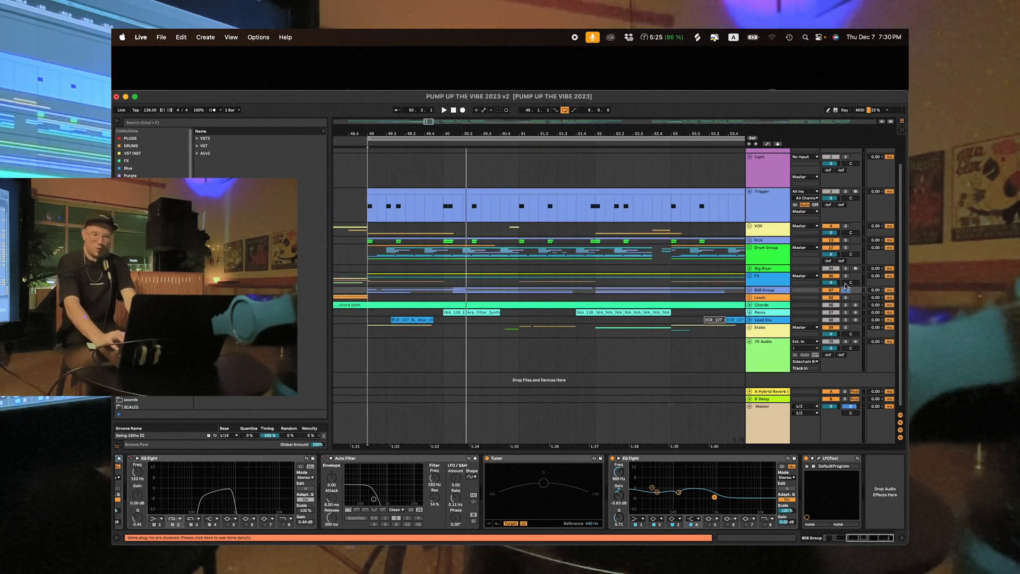
pyautogui.click(846, 247)
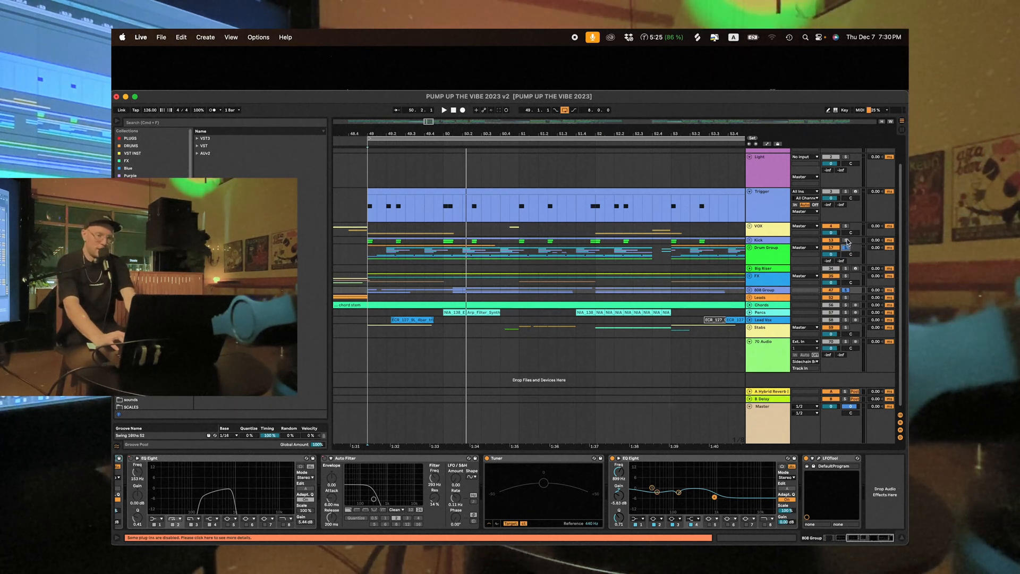
pyautogui.click(846, 240)
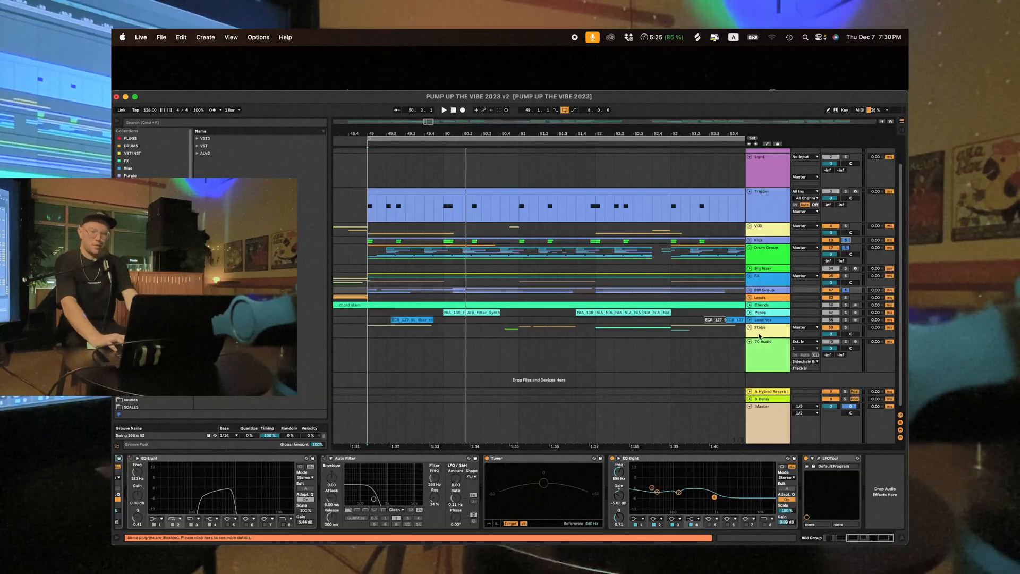
# - Expand the Stabs group and audition its KURA_horn_stab_brass track in solo from just before bar 49
pyautogui.click(750, 327)
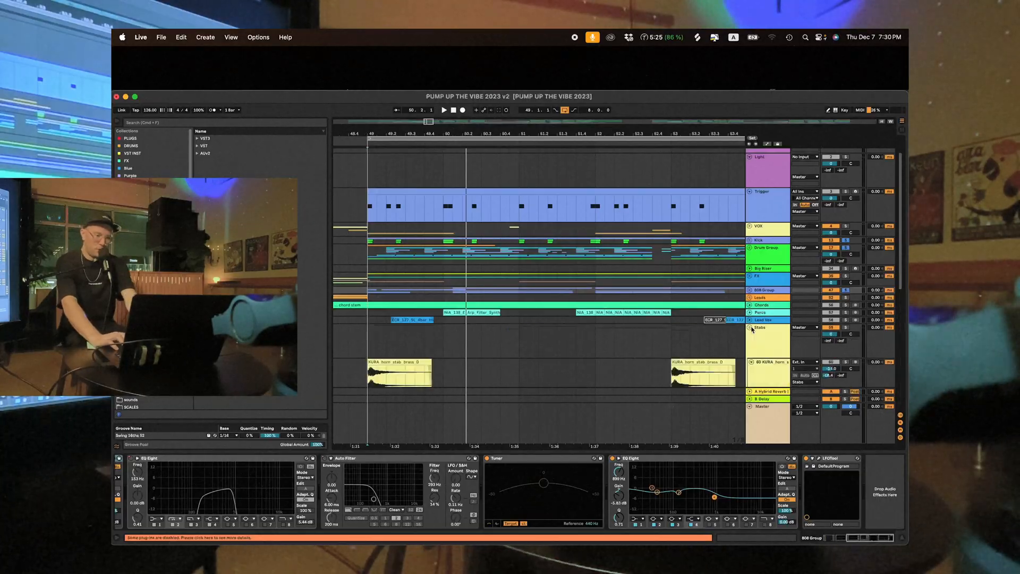
pyautogui.scroll(-3, 752, 330)
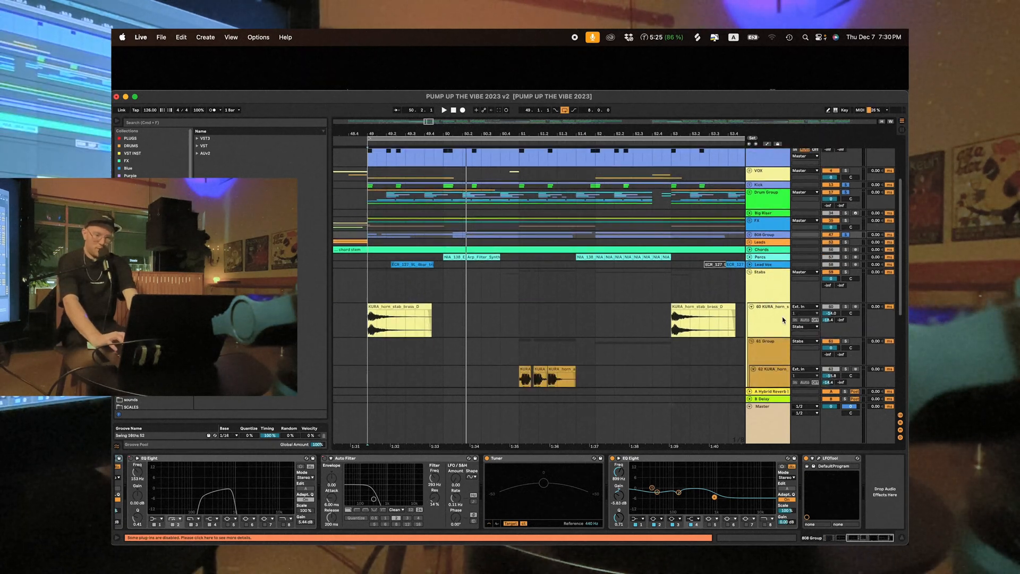
pyautogui.click(355, 320)
pyautogui.press('space')
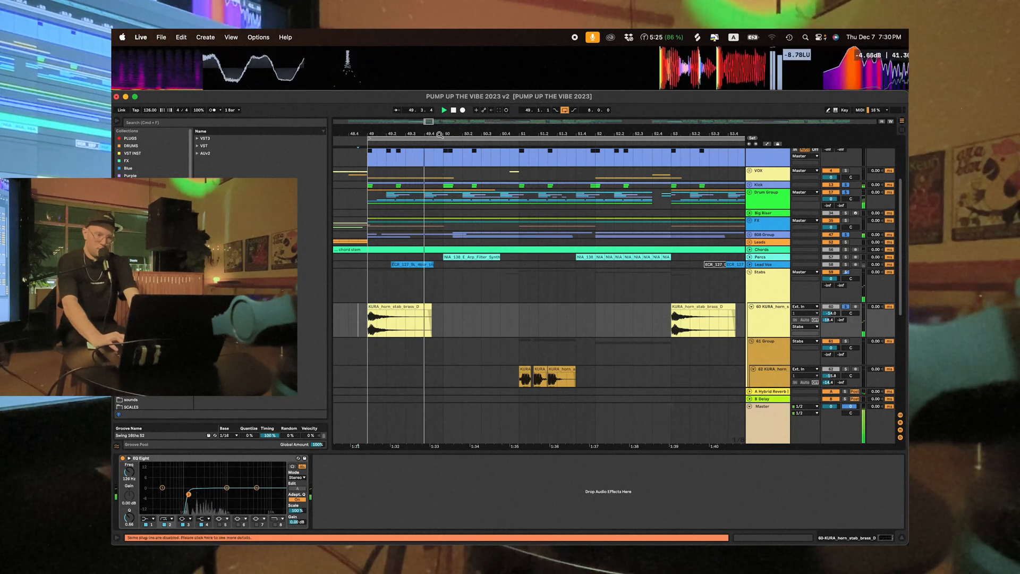
# - Play the soloed horn stab with the drums and 808s from position 52.3.1
pyautogui.moveTo(440, 135); pyautogui.dragTo(439, 116)
pyautogui.scroll(-2, 498, 237)
pyautogui.moveTo(510, 131); pyautogui.dragTo(513, 116)
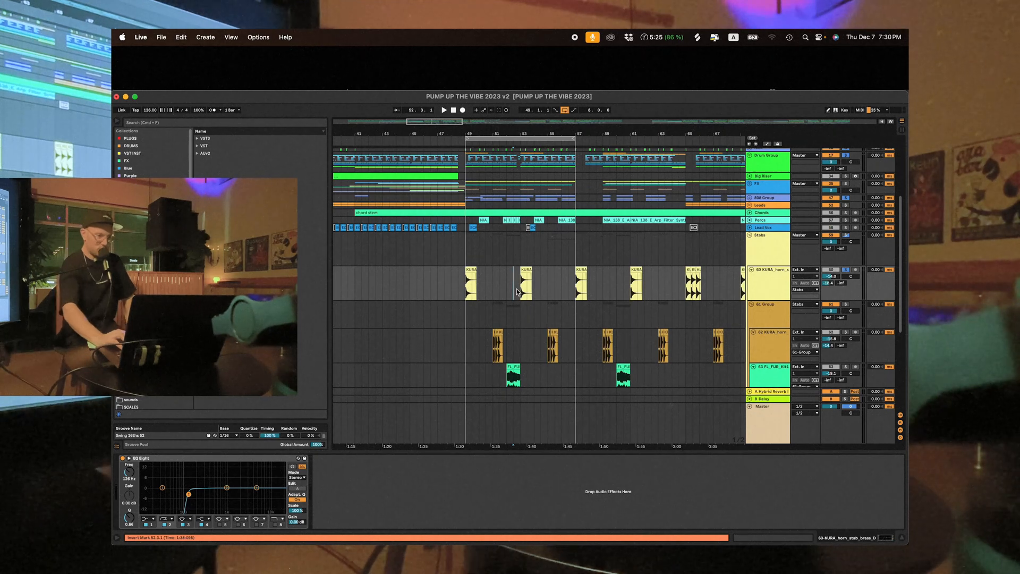
pyautogui.press('super+space')
pyautogui.press('Escape')
pyautogui.press('space')
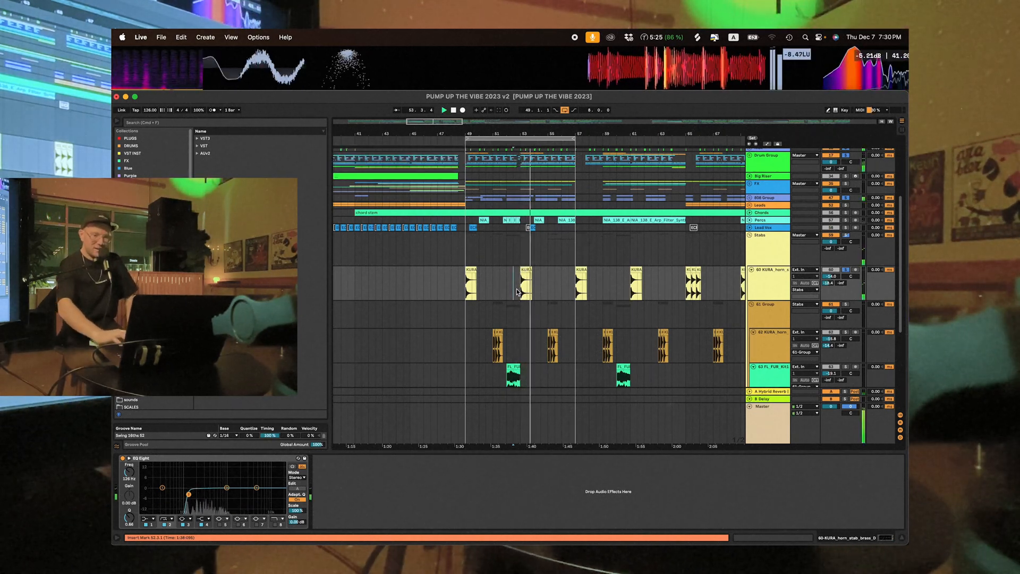
# - Solo the KURA_horn_attack_low track, audition it from bar 51, and clear its solo
pyautogui.click(845, 332)
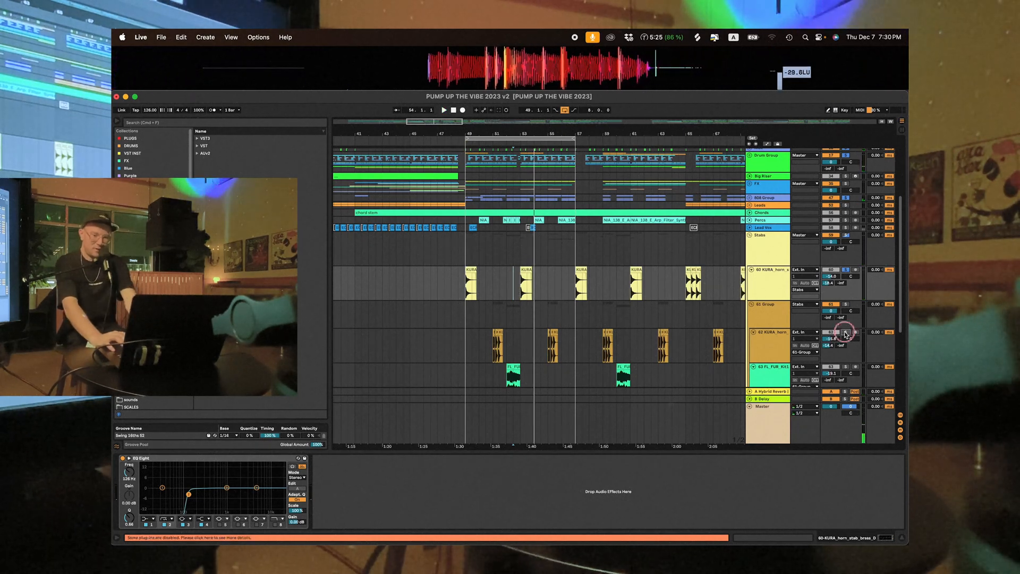
pyautogui.click(493, 352)
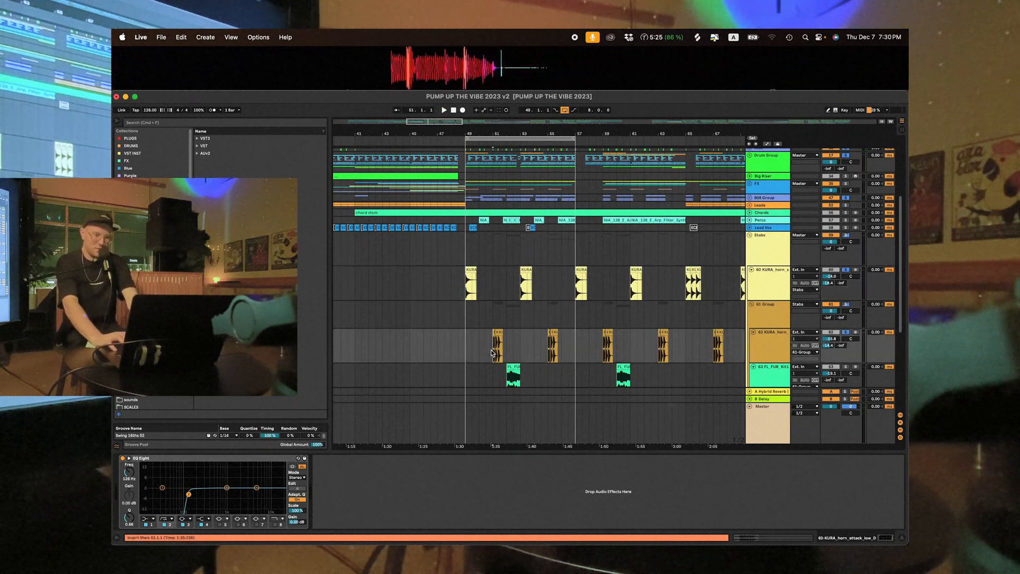
pyautogui.press('space')
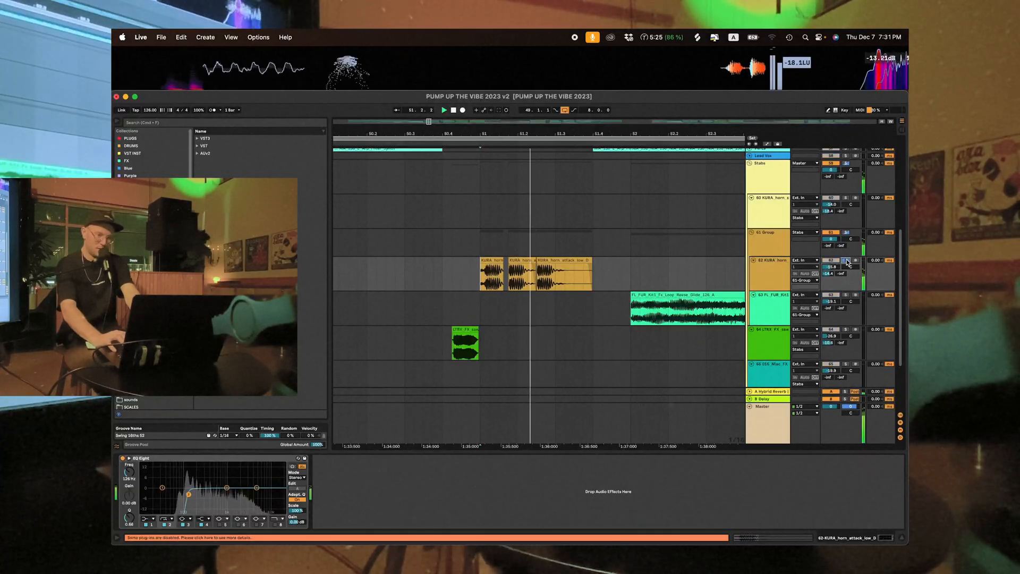
pyautogui.click(846, 260)
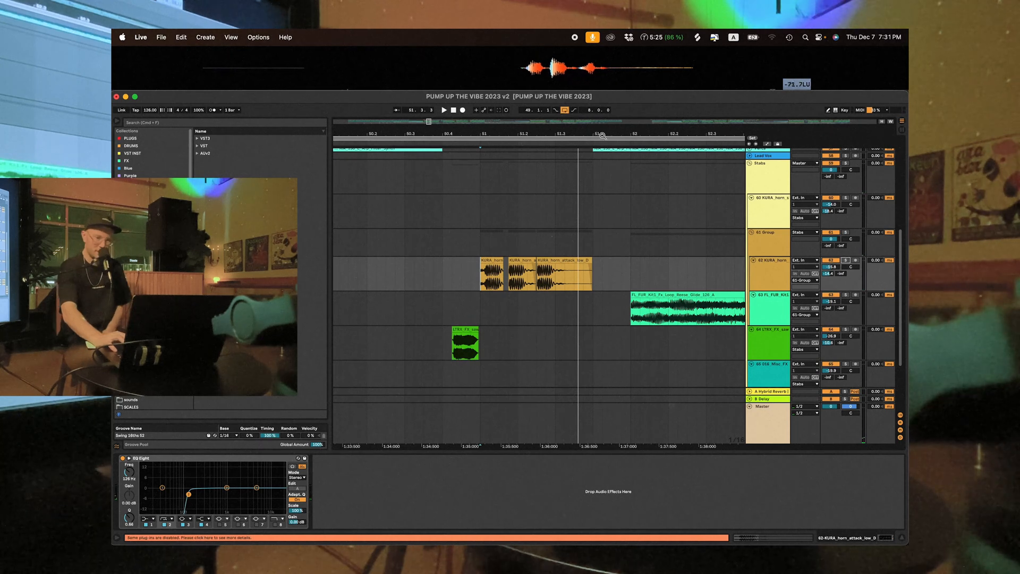
# - Examine how the horn, reese and effect clips alternate across the Stabs group's tracks from bar 49 onward
pyautogui.moveTo(605, 134); pyautogui.dragTo(603, 59)
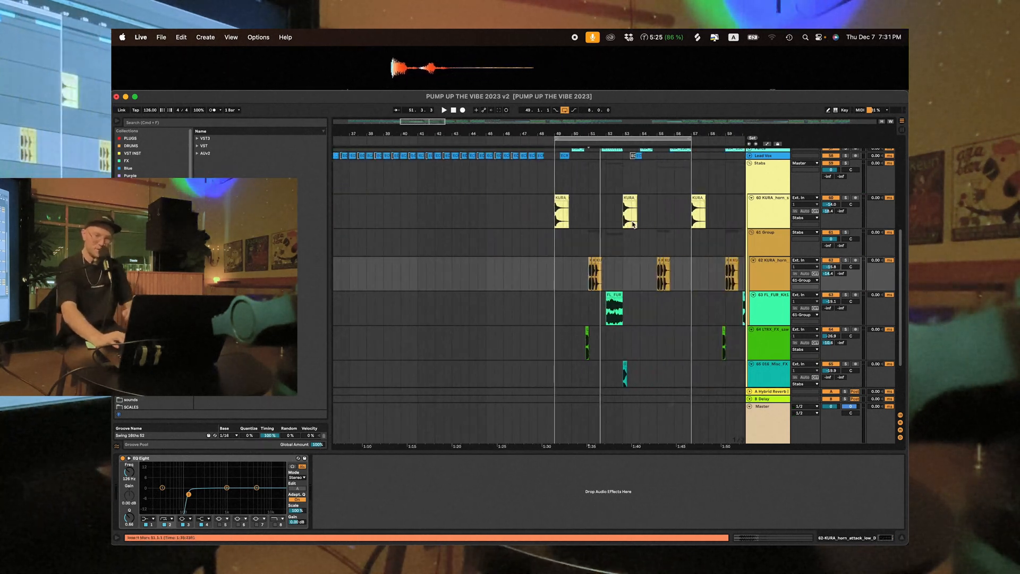
pyautogui.scroll(2, 633, 225)
pyautogui.hscroll(2, 633, 225)
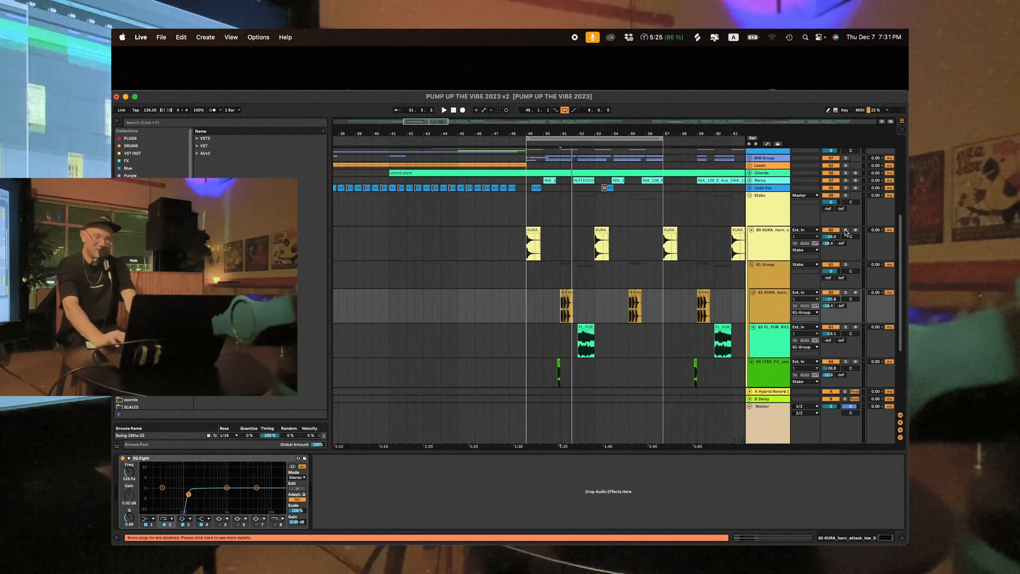
pyautogui.scroll(-2, 845, 230)
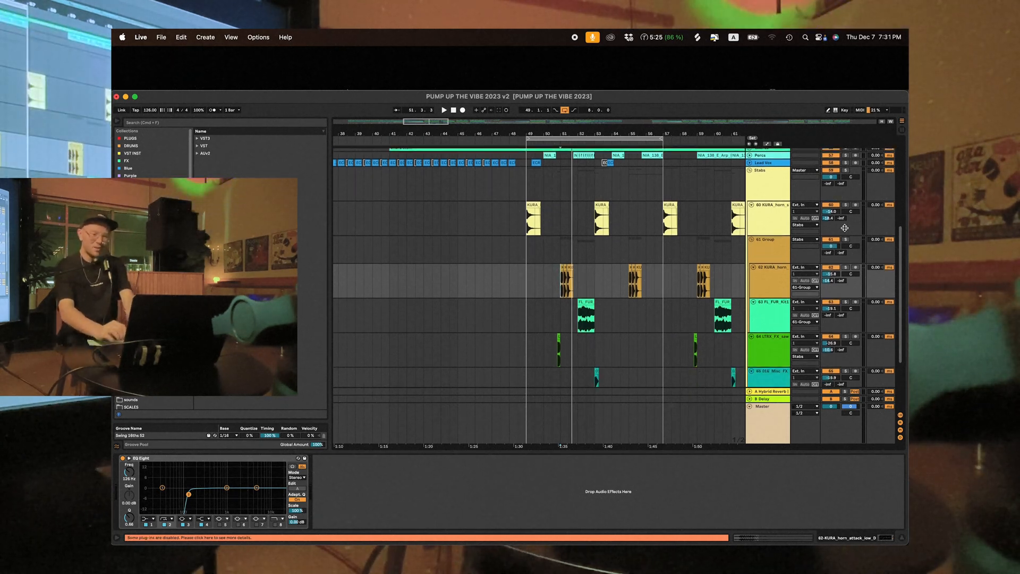
pyautogui.scroll(-1, 703, 233)
pyautogui.hscroll(2, 703, 233)
pyautogui.scroll(-1, 703, 233)
pyautogui.hscroll(1, 703, 233)
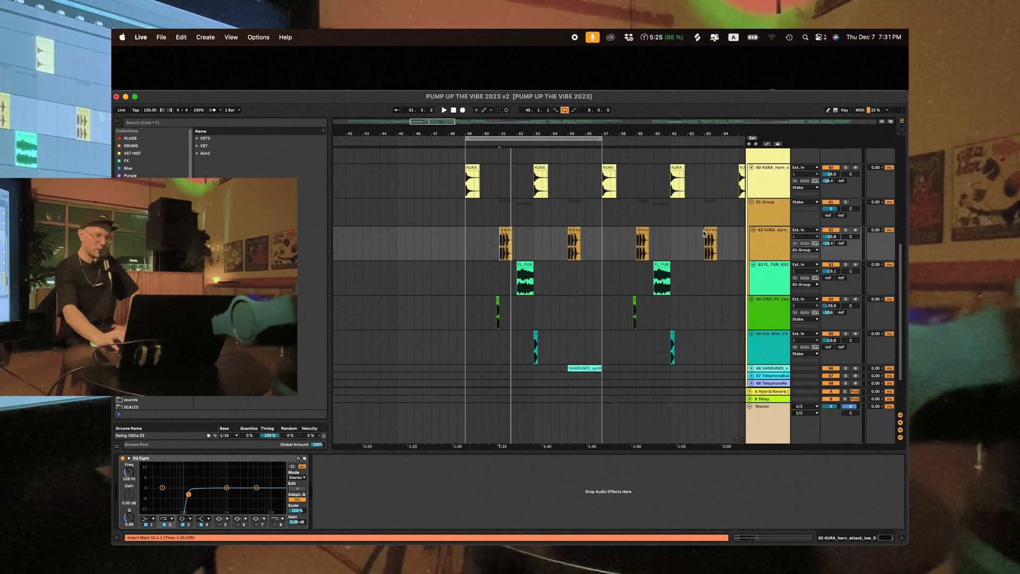
pyautogui.scroll(2, 541, 233)
pyautogui.hscroll(2, 541, 233)
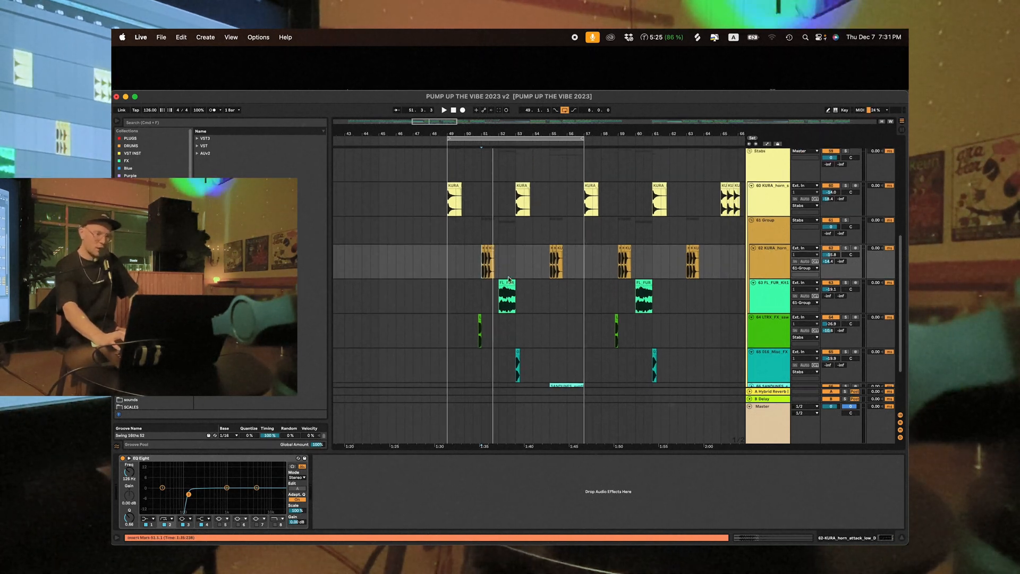
# - Highlight the KURA_horn_attack_low phrase and the gap after it, from 51.1.1 to 52.3.1
pyautogui.moveTo(483, 263); pyautogui.dragTo(503, 266)
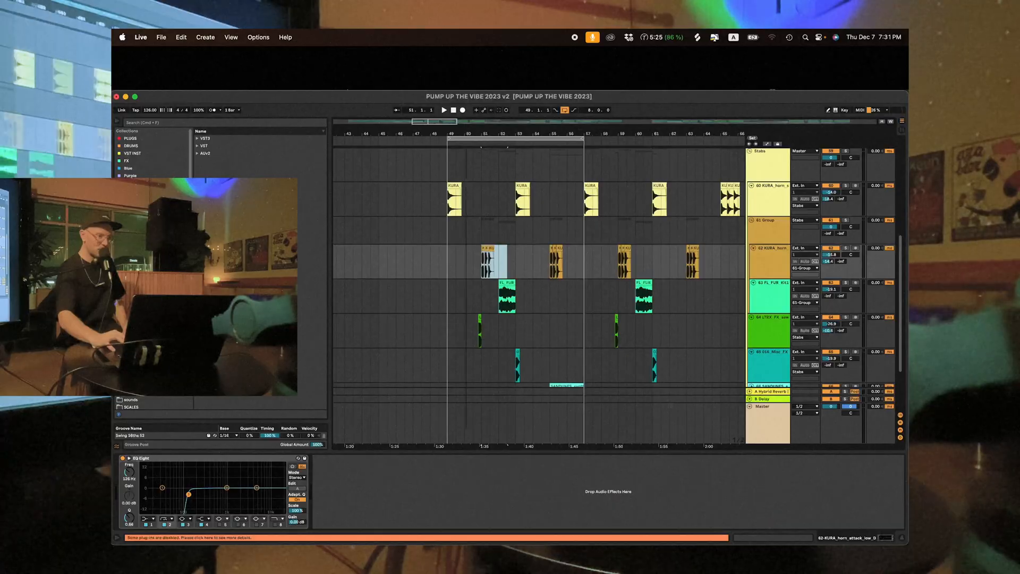
pyautogui.moveTo(465, 134); pyautogui.dragTo(466, 151)
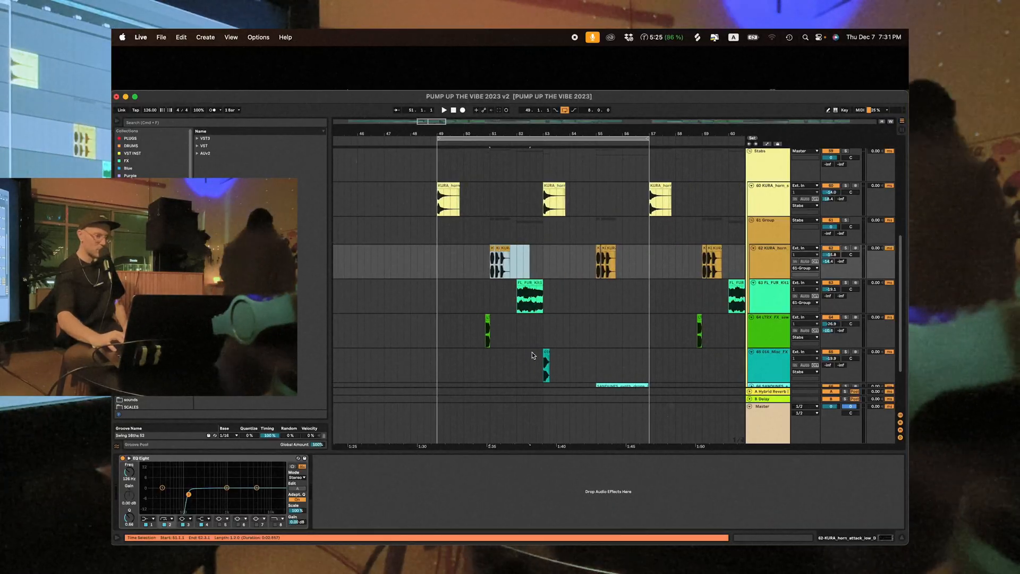
pyautogui.hscroll(3, 521, 300)
pyautogui.scroll(2, 520, 300)
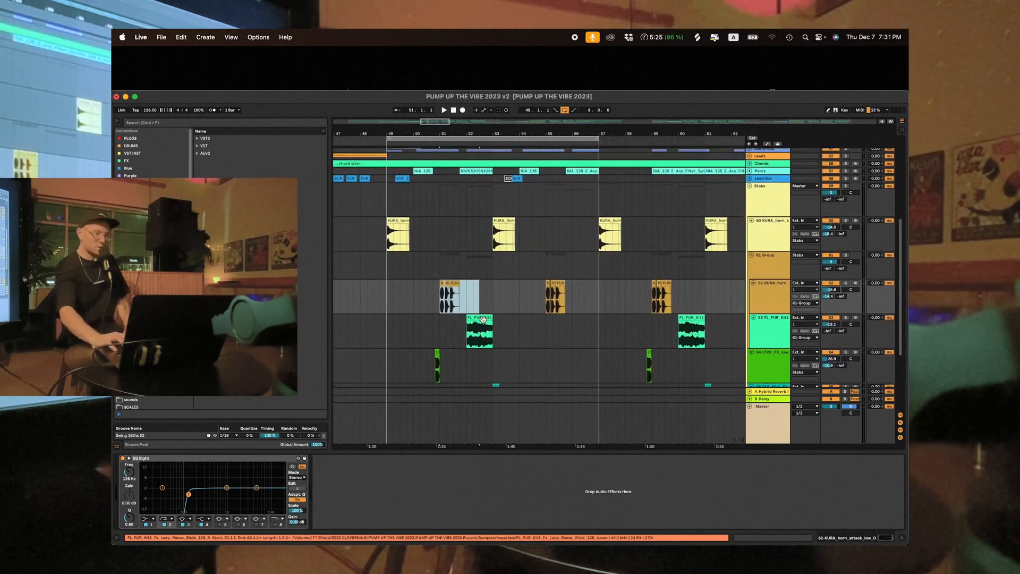
# - Compare the reese glide clip at bar 52 with the empty bars 56 and 57 on its track by selecting each
pyautogui.click(483, 318)
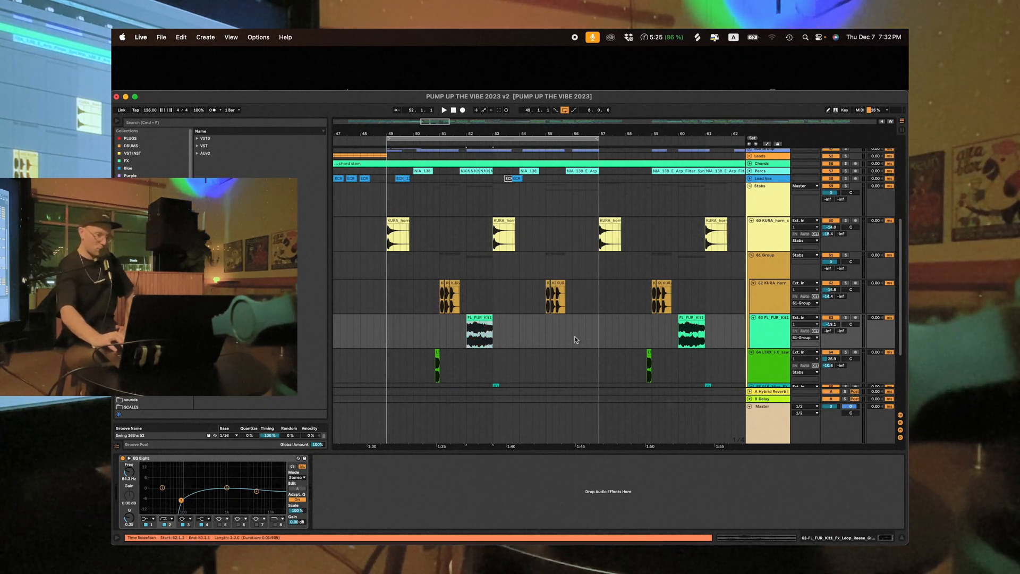
pyautogui.moveTo(575, 336); pyautogui.dragTo(606, 339)
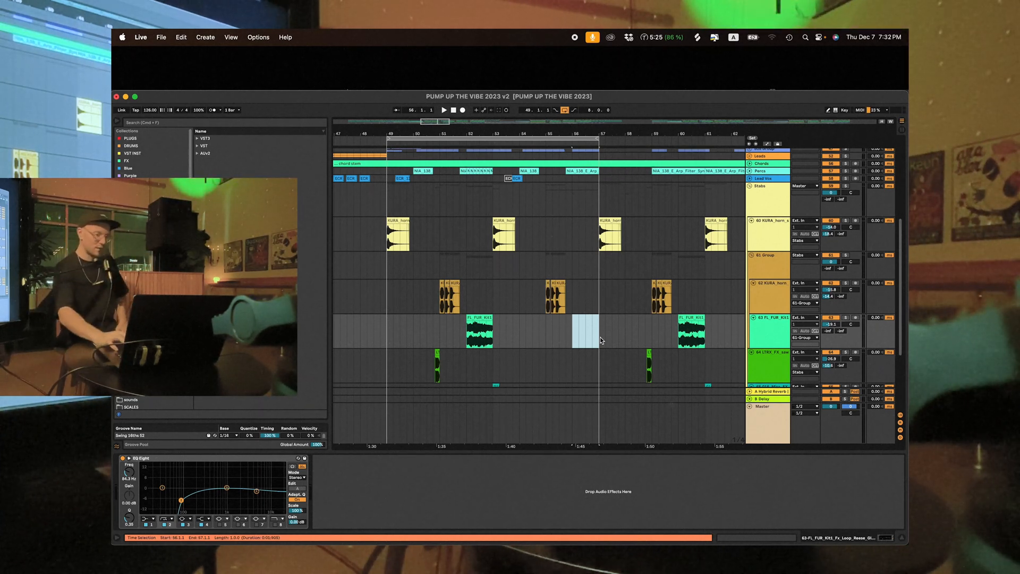
pyautogui.moveTo(601, 338); pyautogui.dragTo(625, 339)
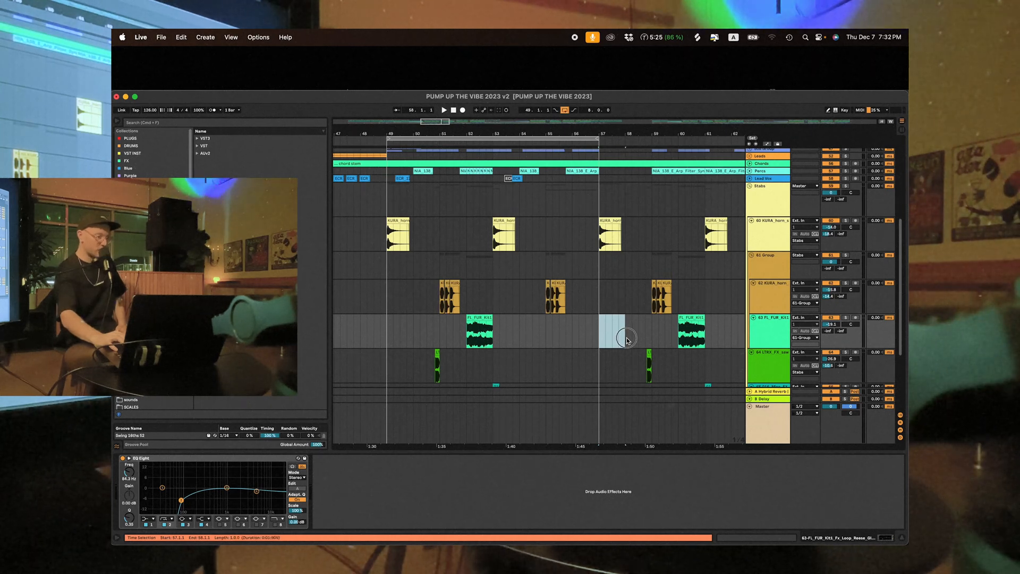
pyautogui.moveTo(572, 337); pyautogui.dragTo(598, 340)
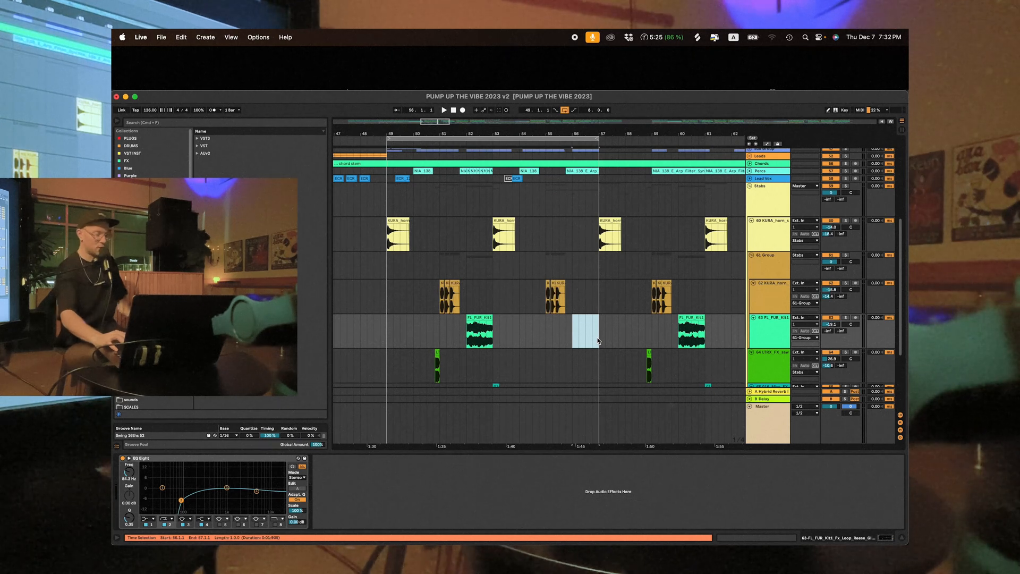
pyautogui.click(484, 318)
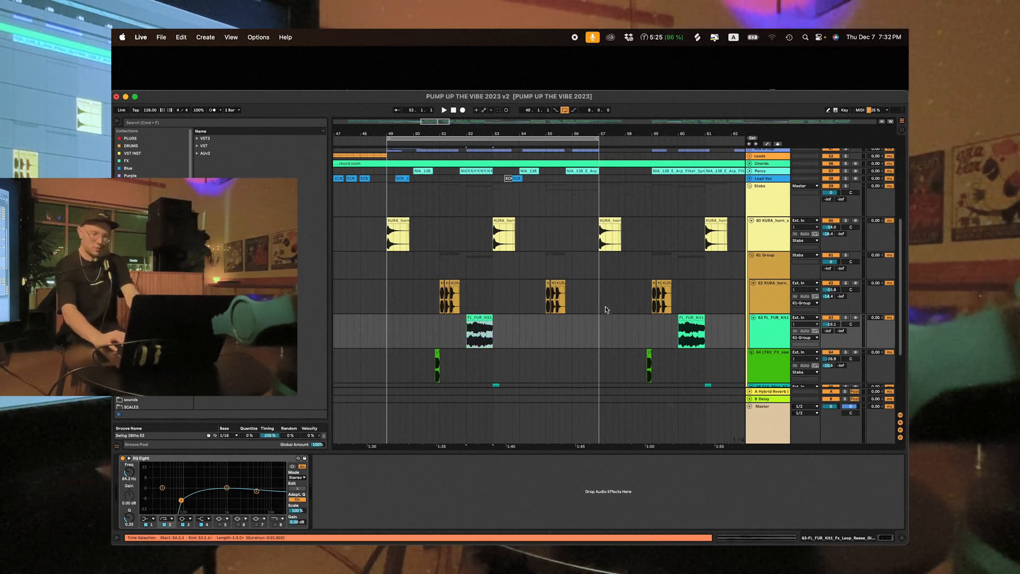